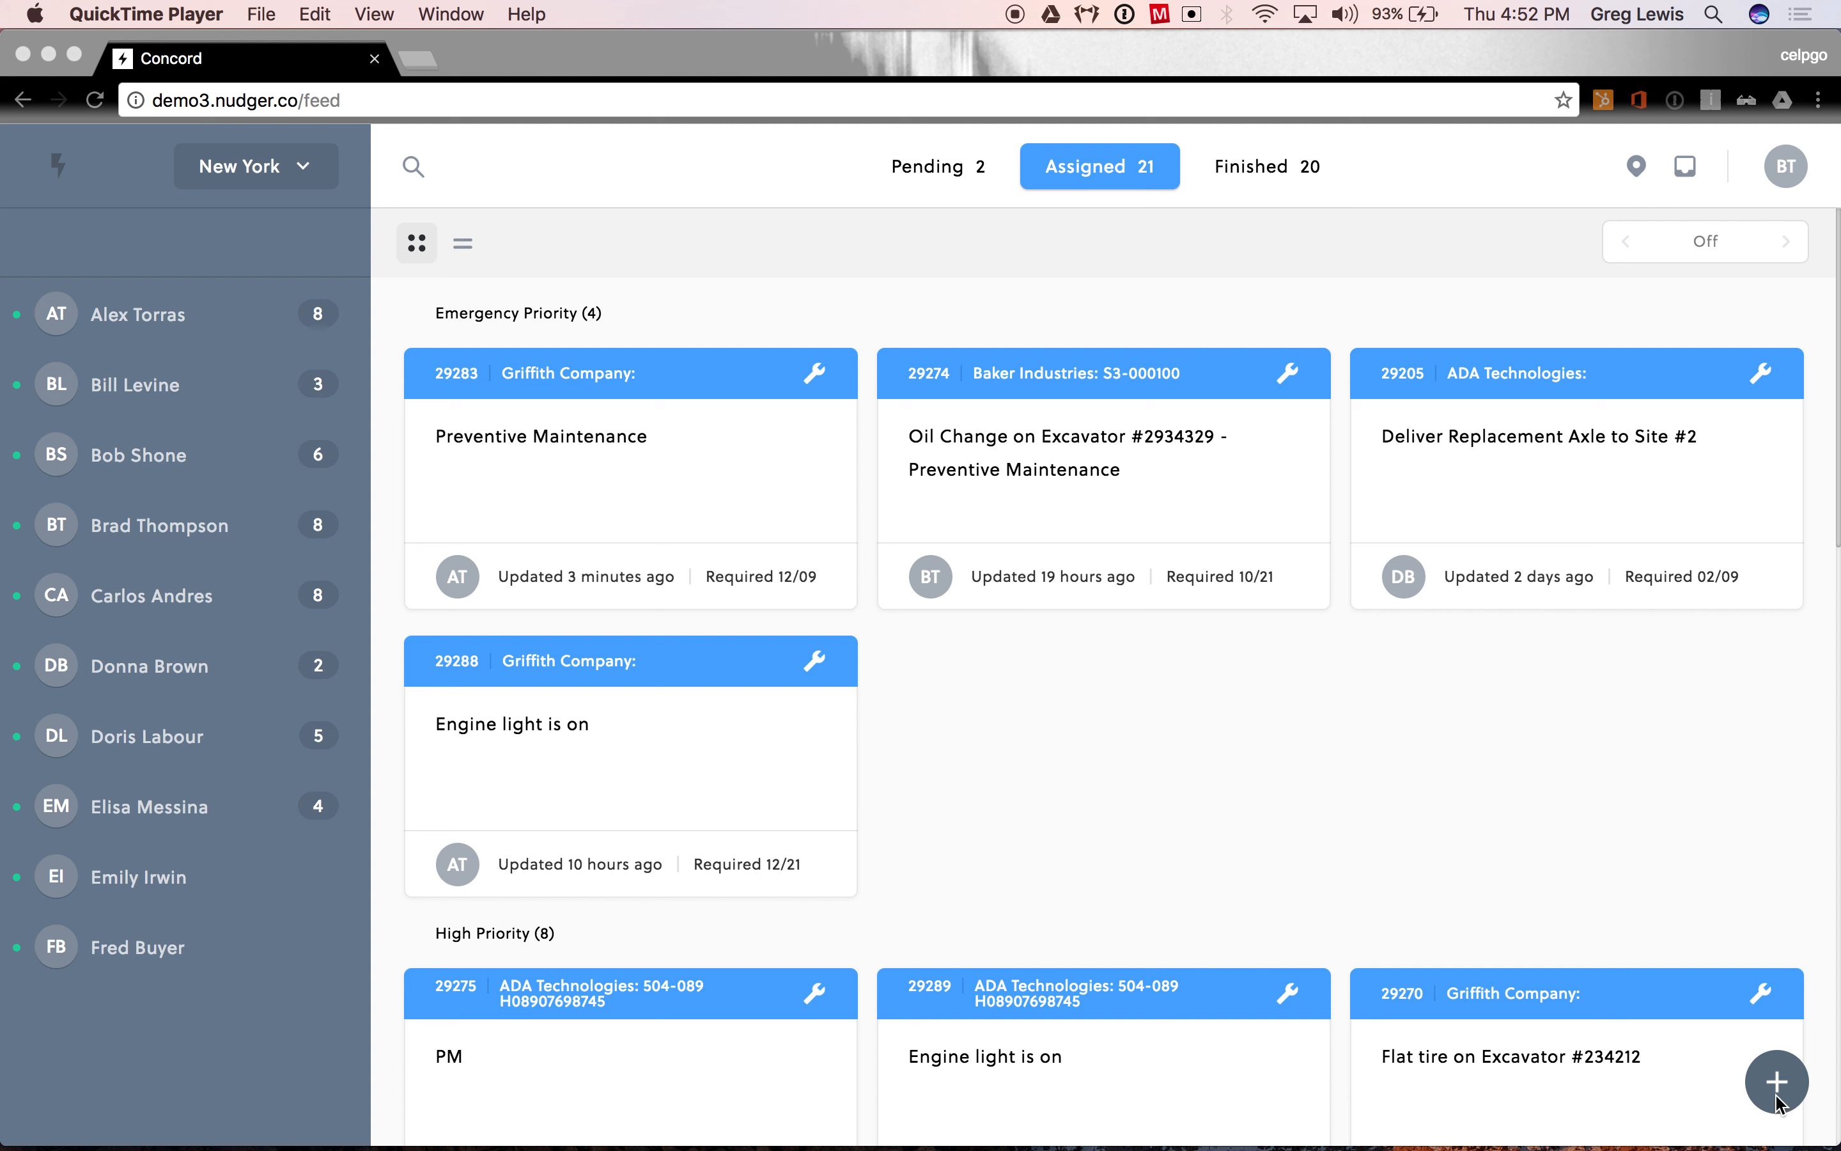
# - Start a new work order for asset 3-001, the Hyster Forklift, finding it by its asset ID
pyautogui.click(1704, 910)
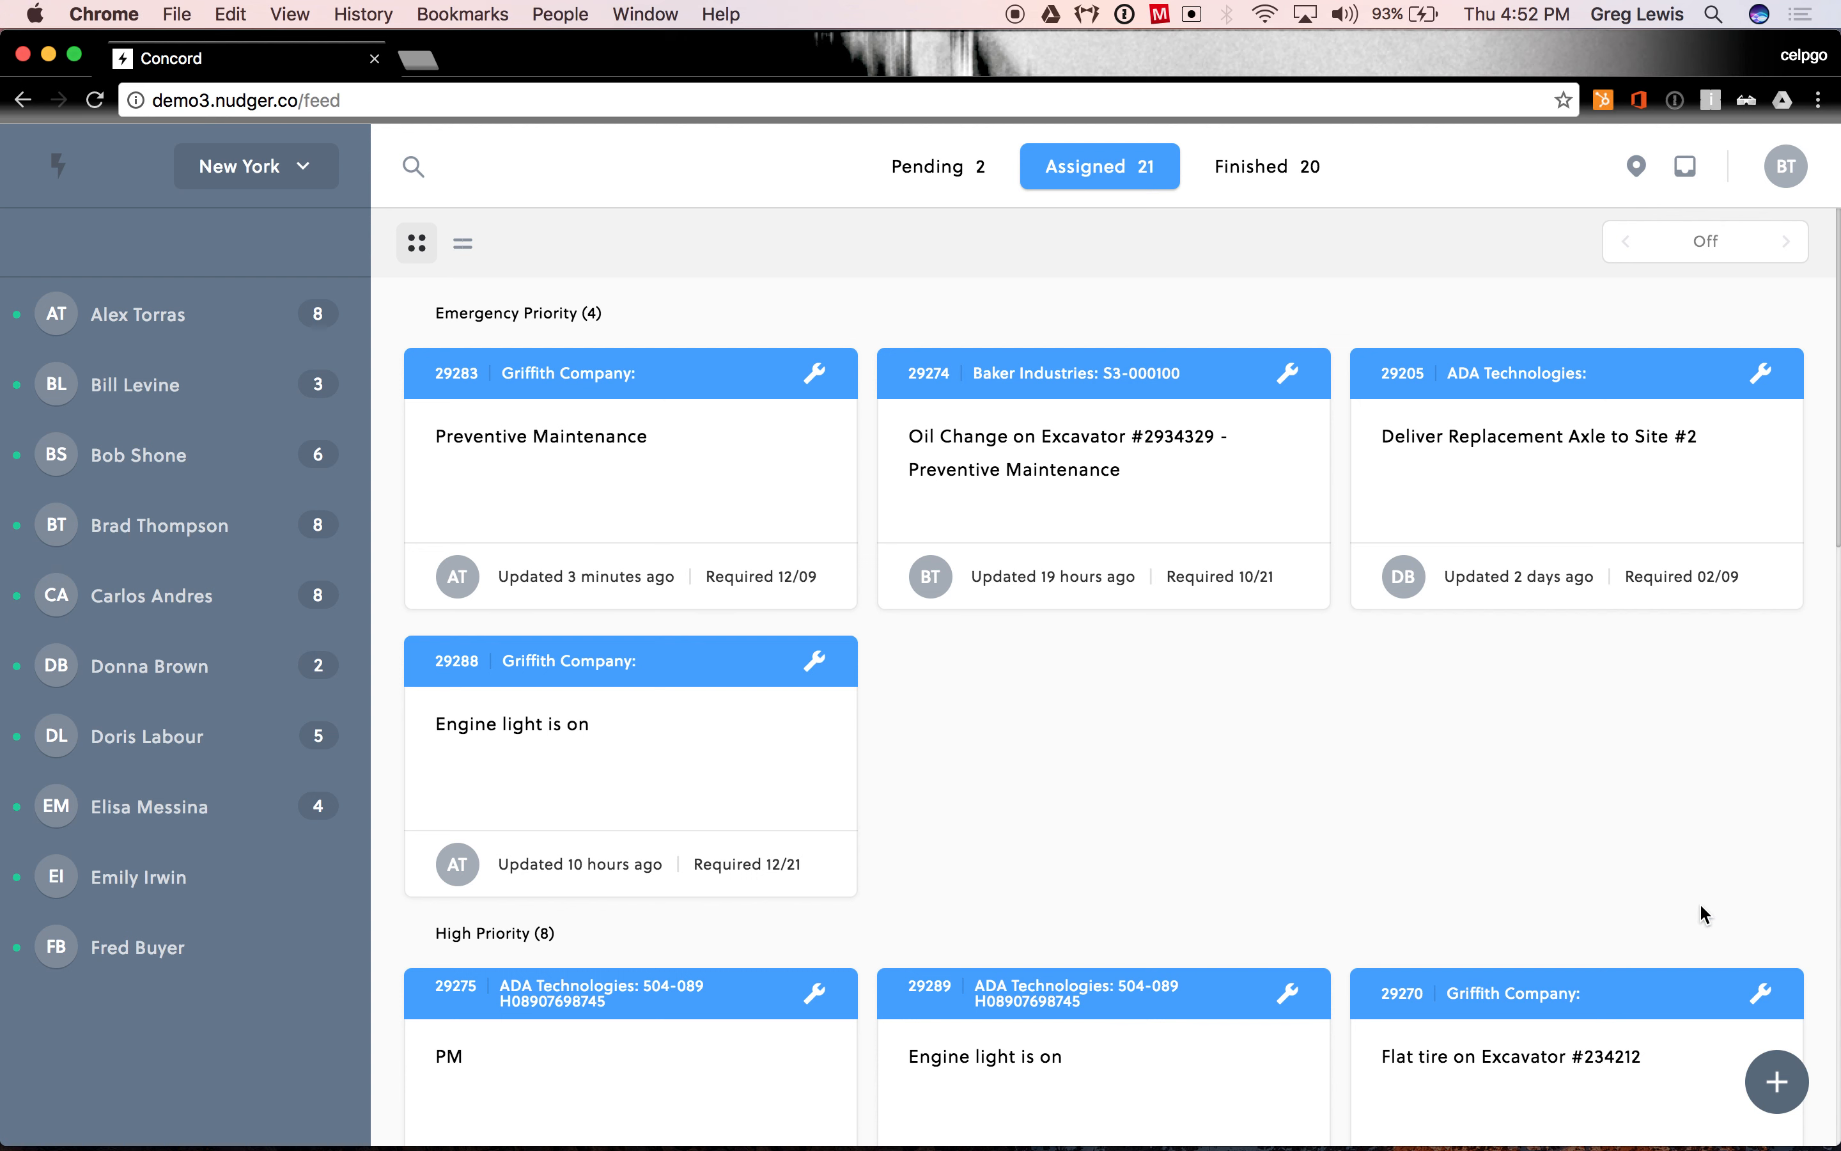
pyautogui.click(1778, 1082)
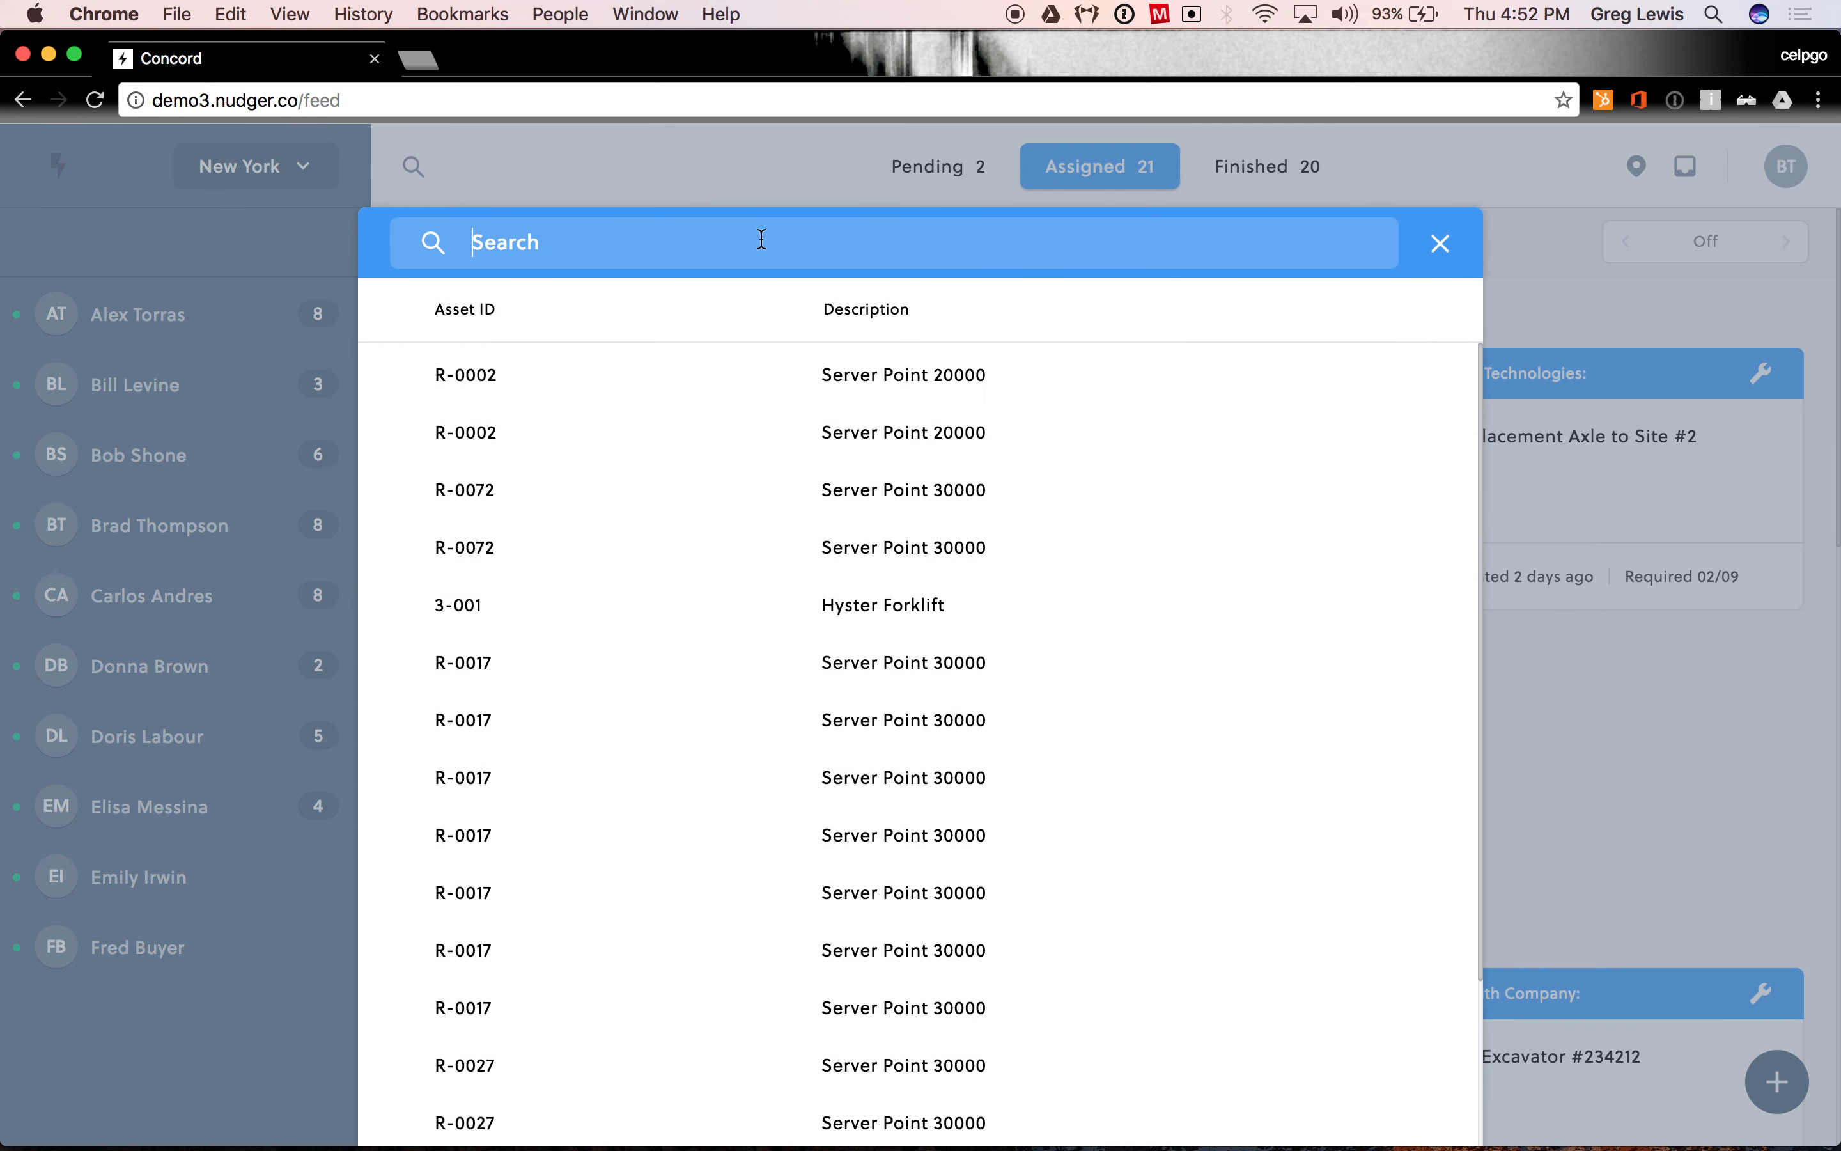
pyautogui.write('3-001')
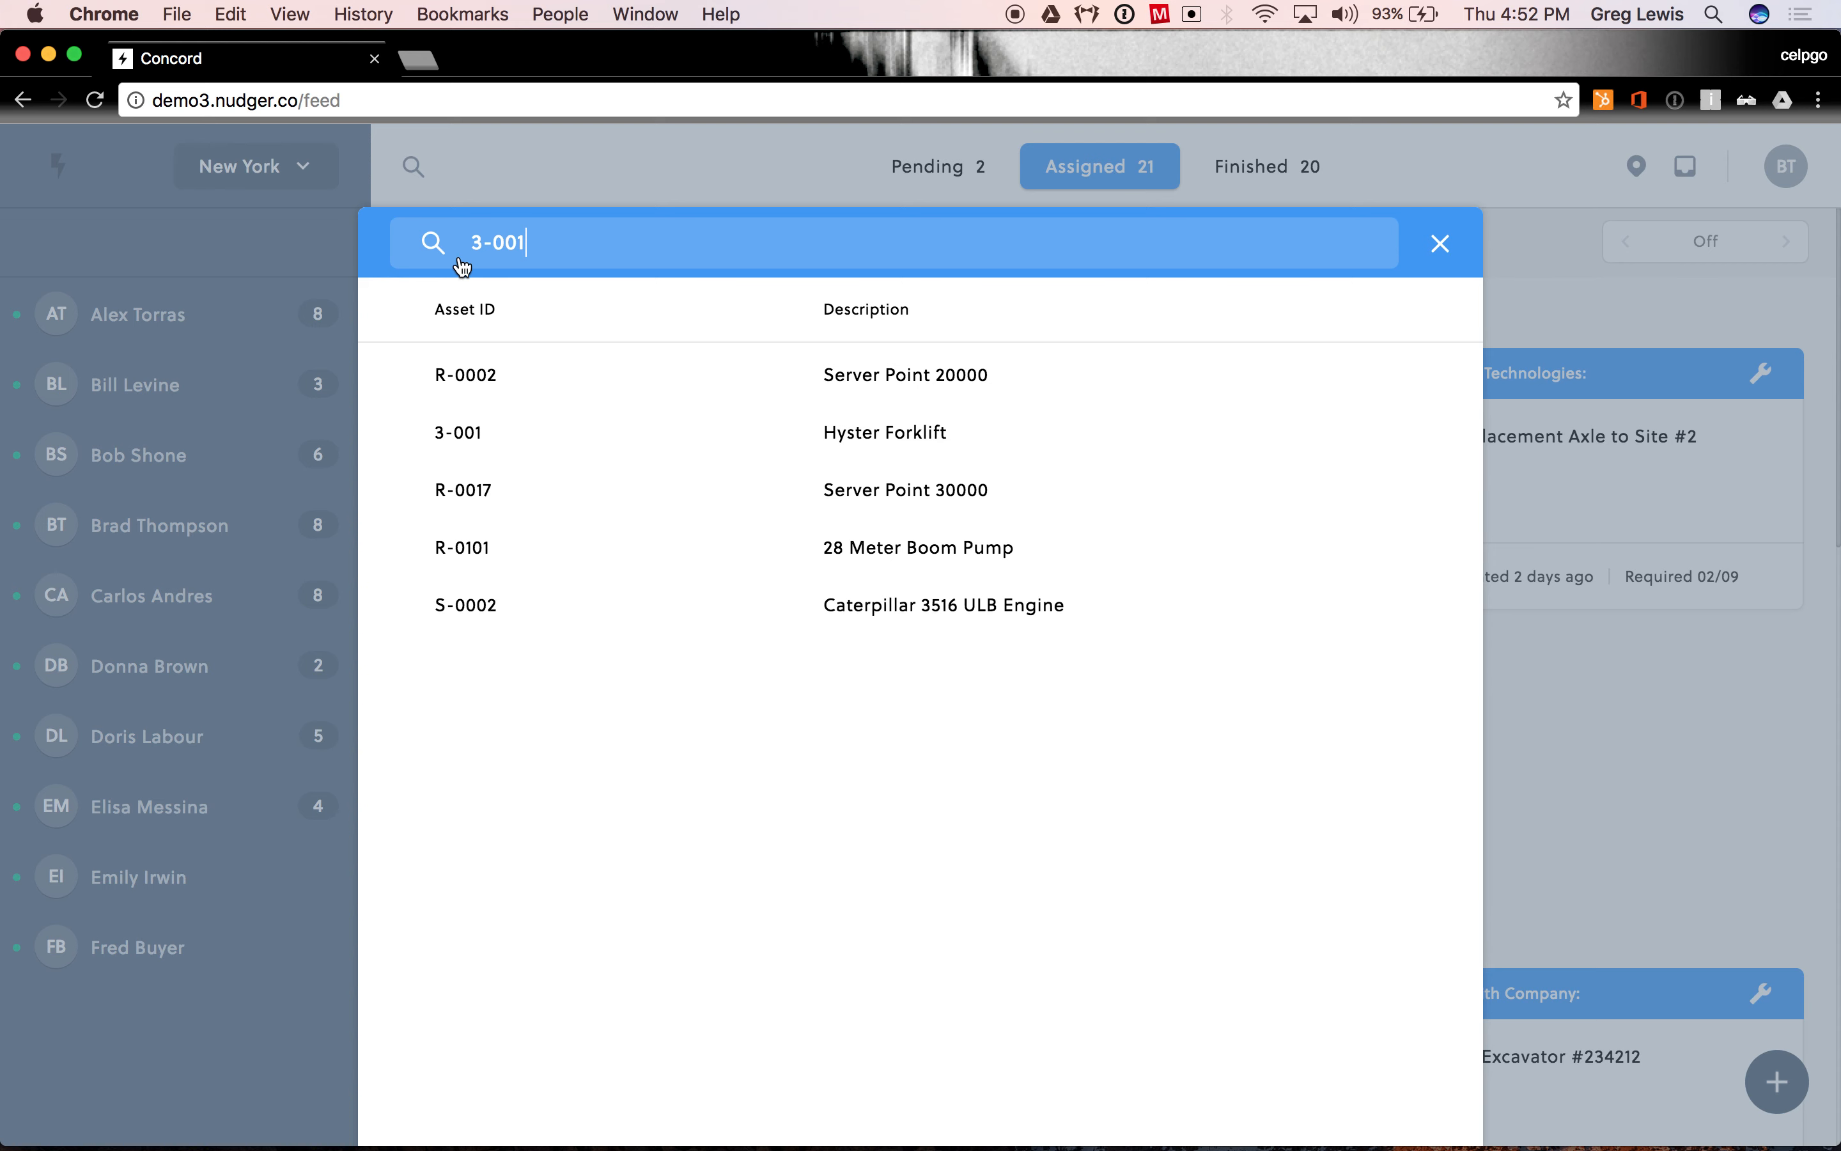
pyautogui.click(881, 445)
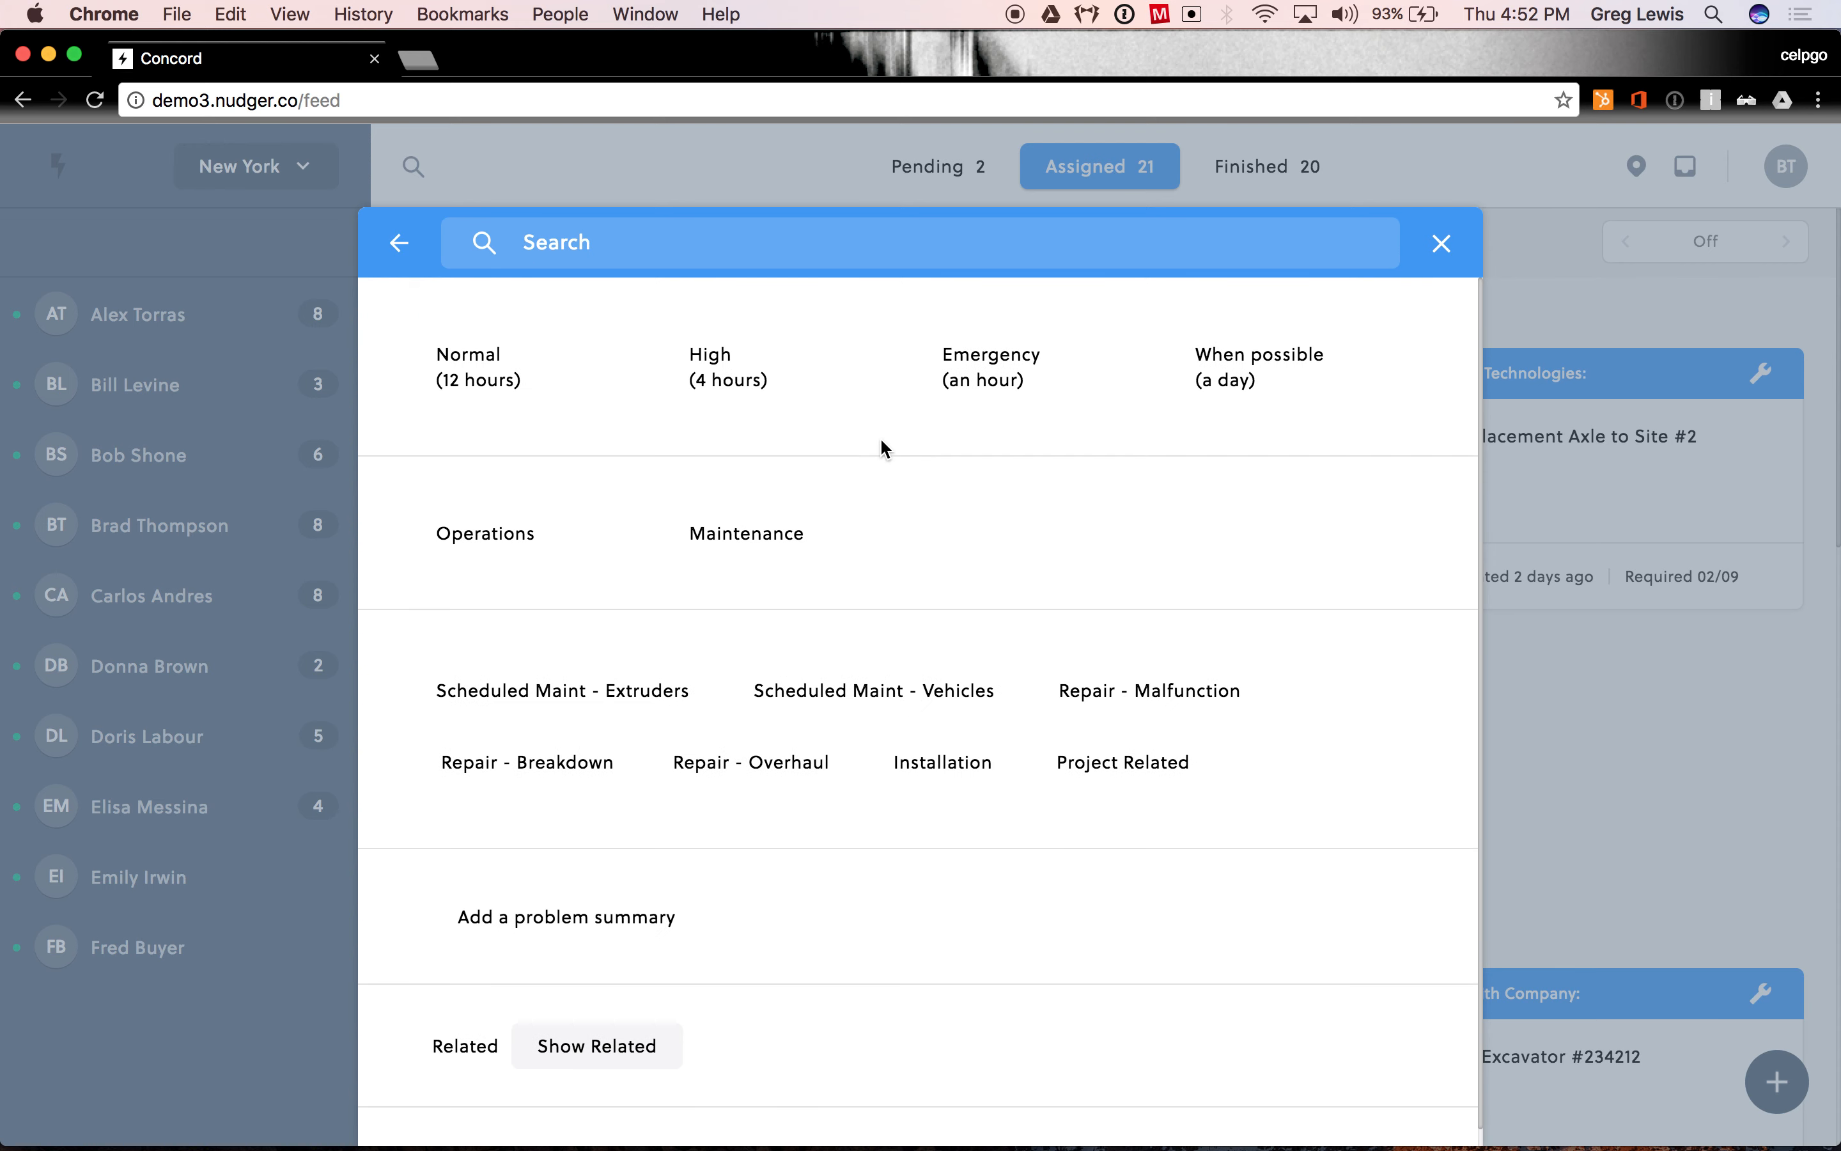
# - Create the work order with Emergency priority, Maintenance, Repair - Breakdown and the problem summary "Engine light is on"
pyautogui.click(944, 390)
pyautogui.click(736, 553)
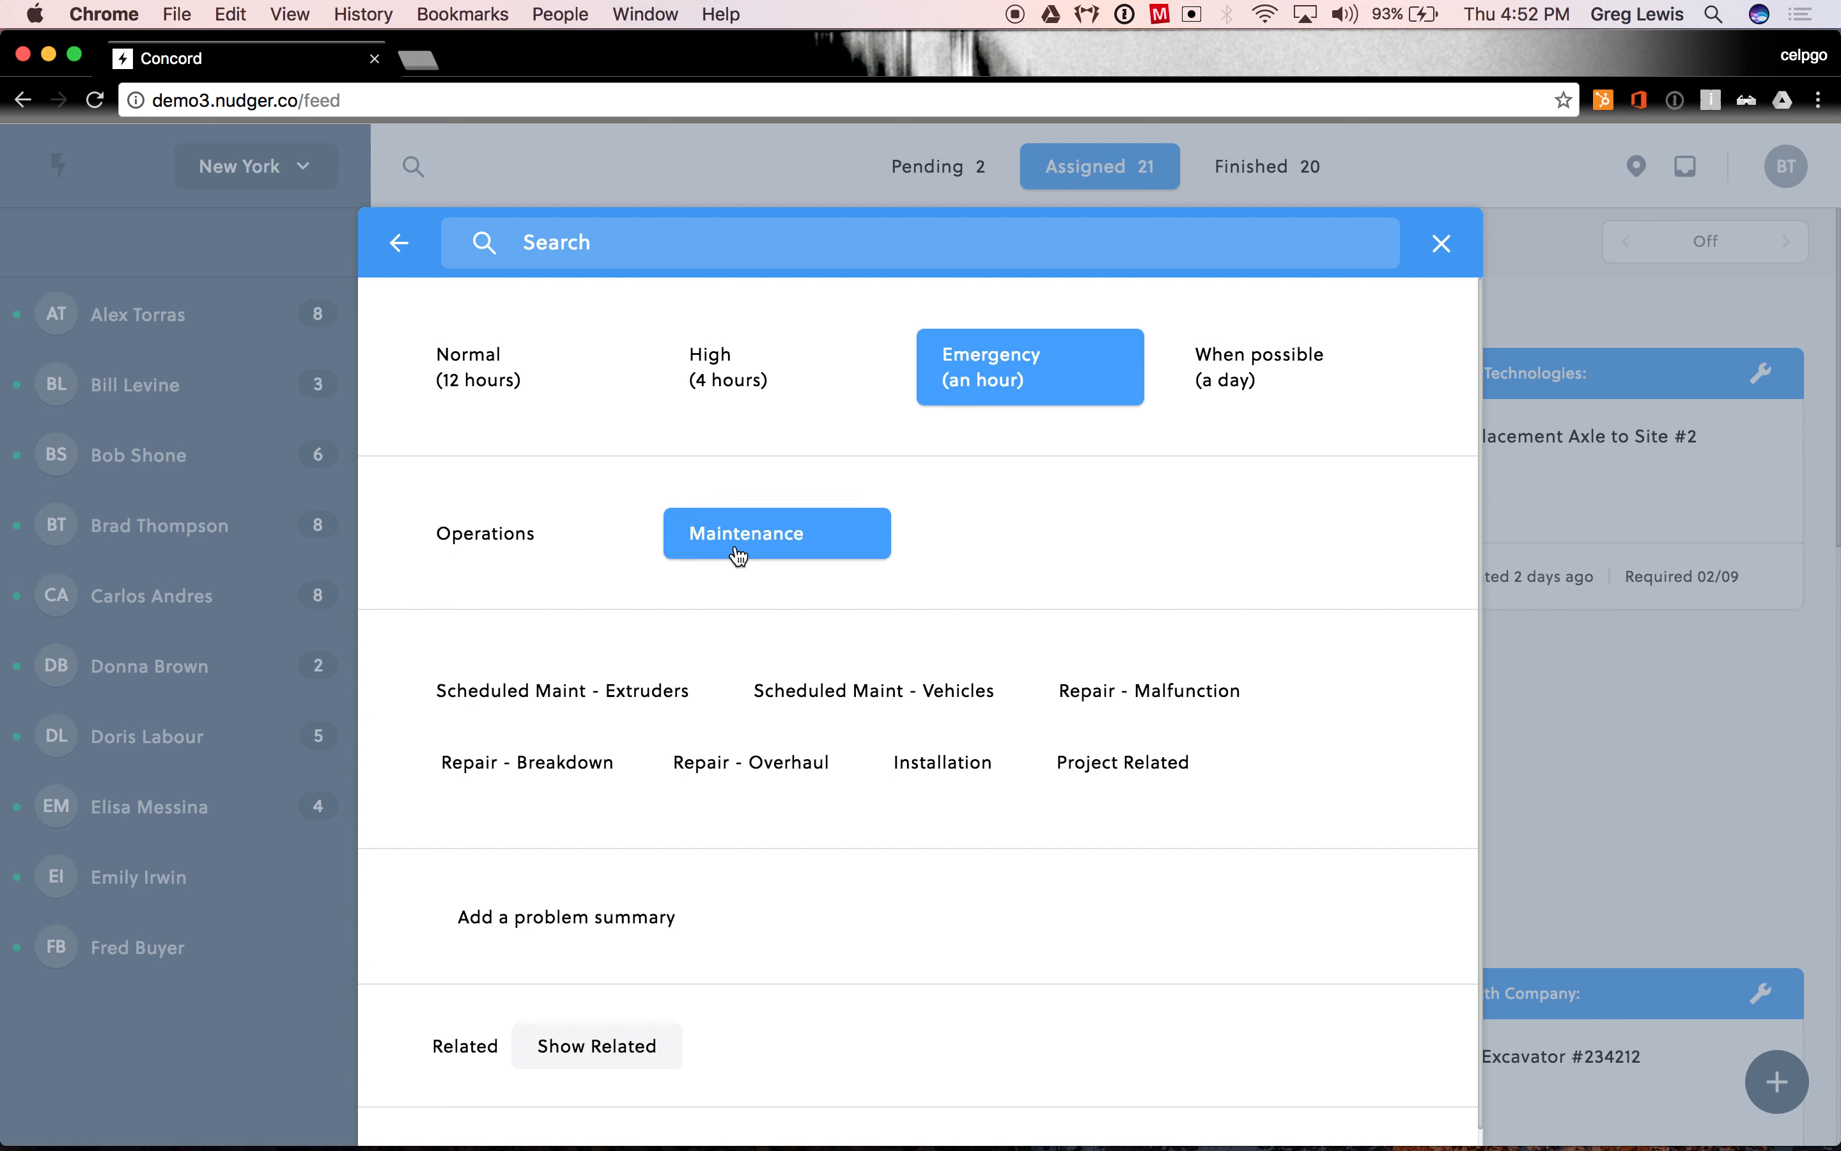
pyautogui.click(523, 787)
pyautogui.click(573, 917)
pyautogui.write('Engine light is on')
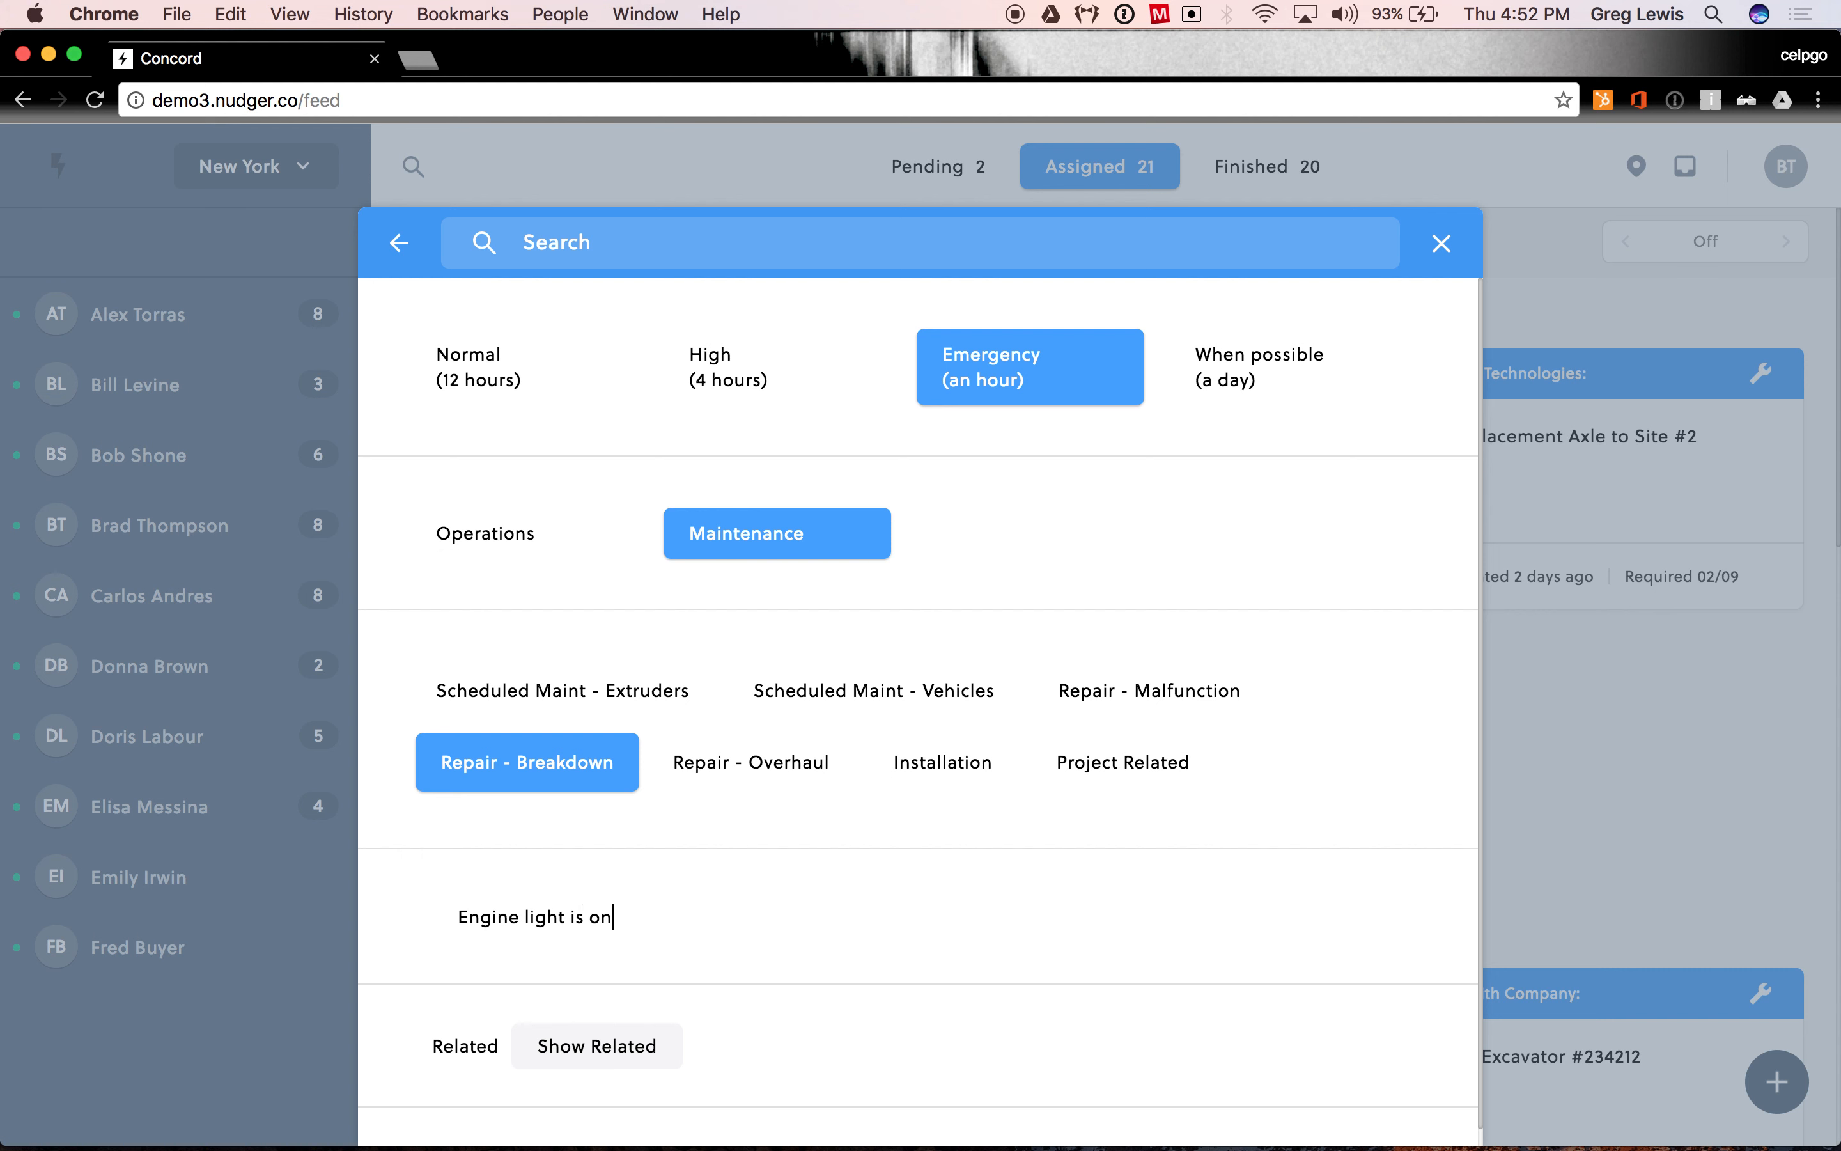
pyautogui.scroll(-2, 797, 874)
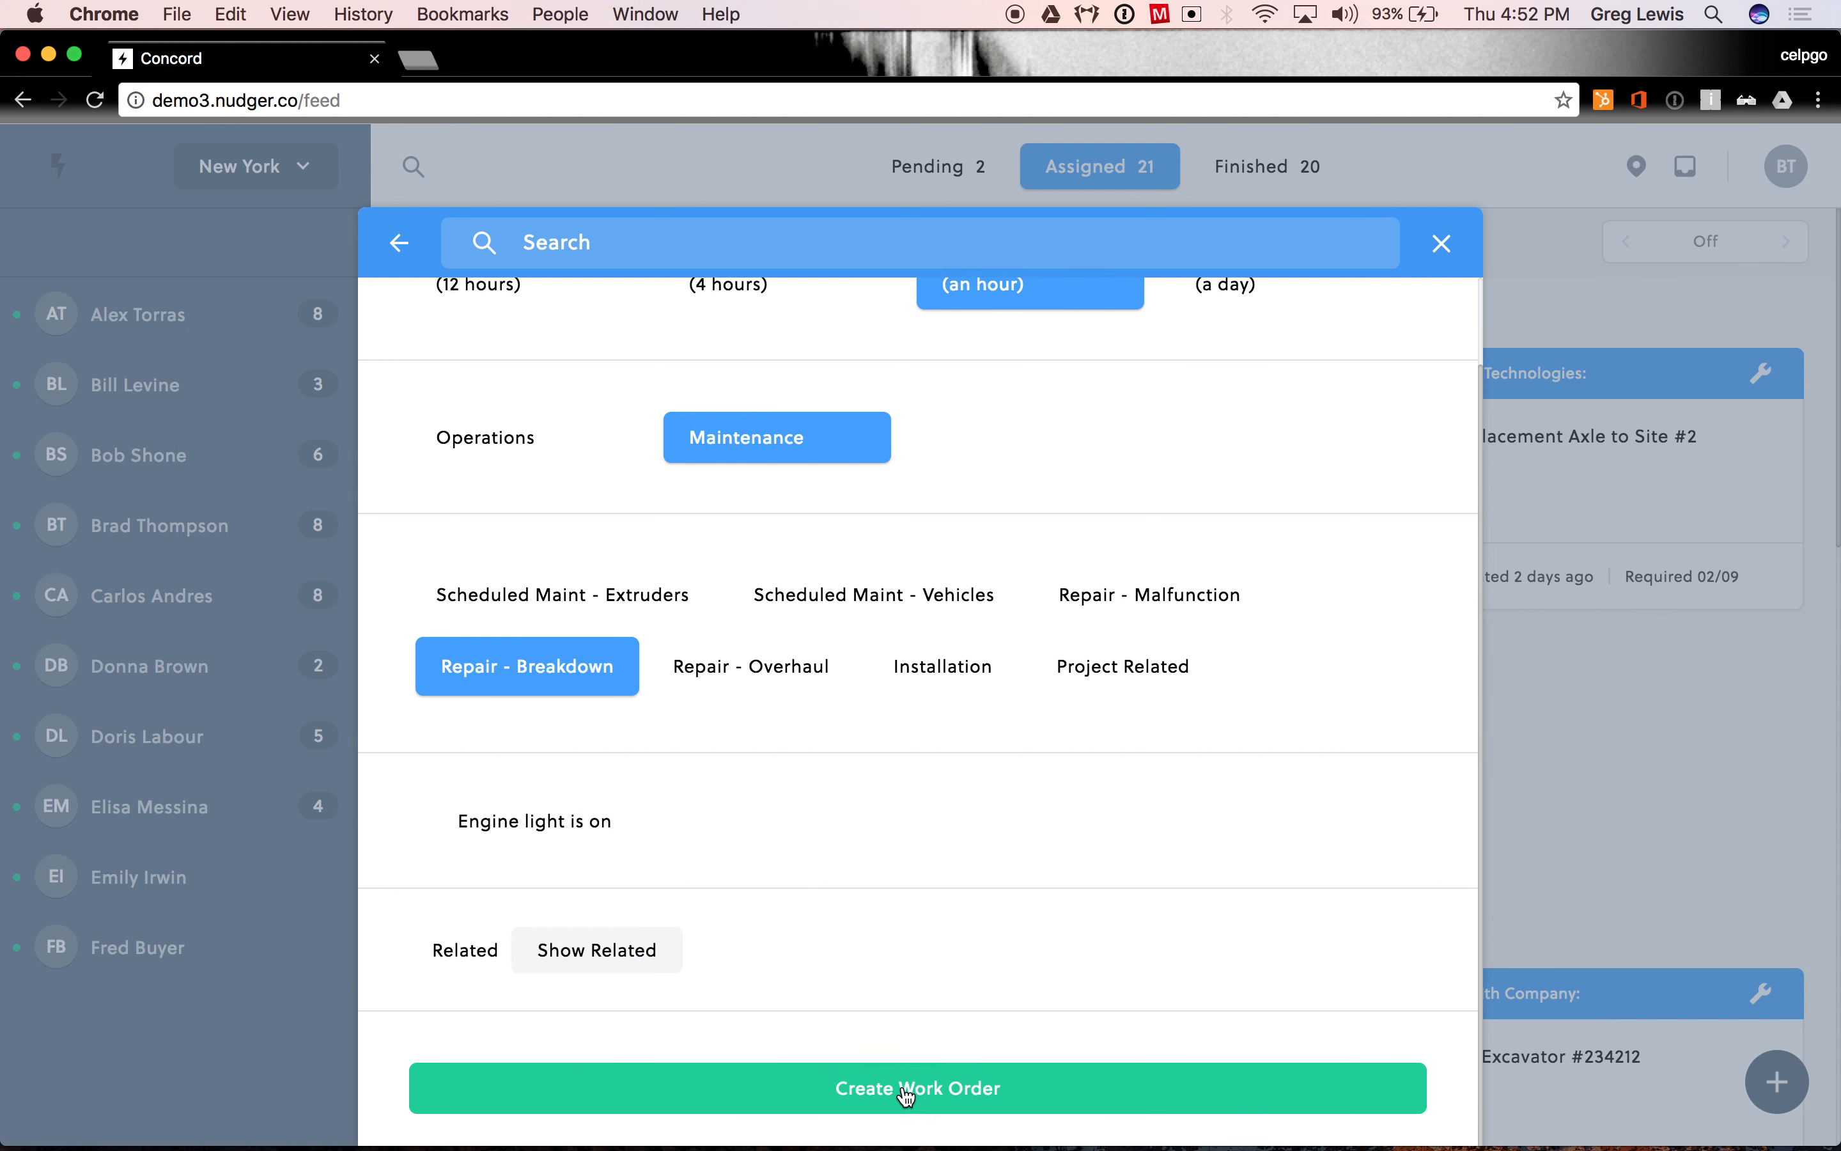
pyautogui.click(905, 1094)
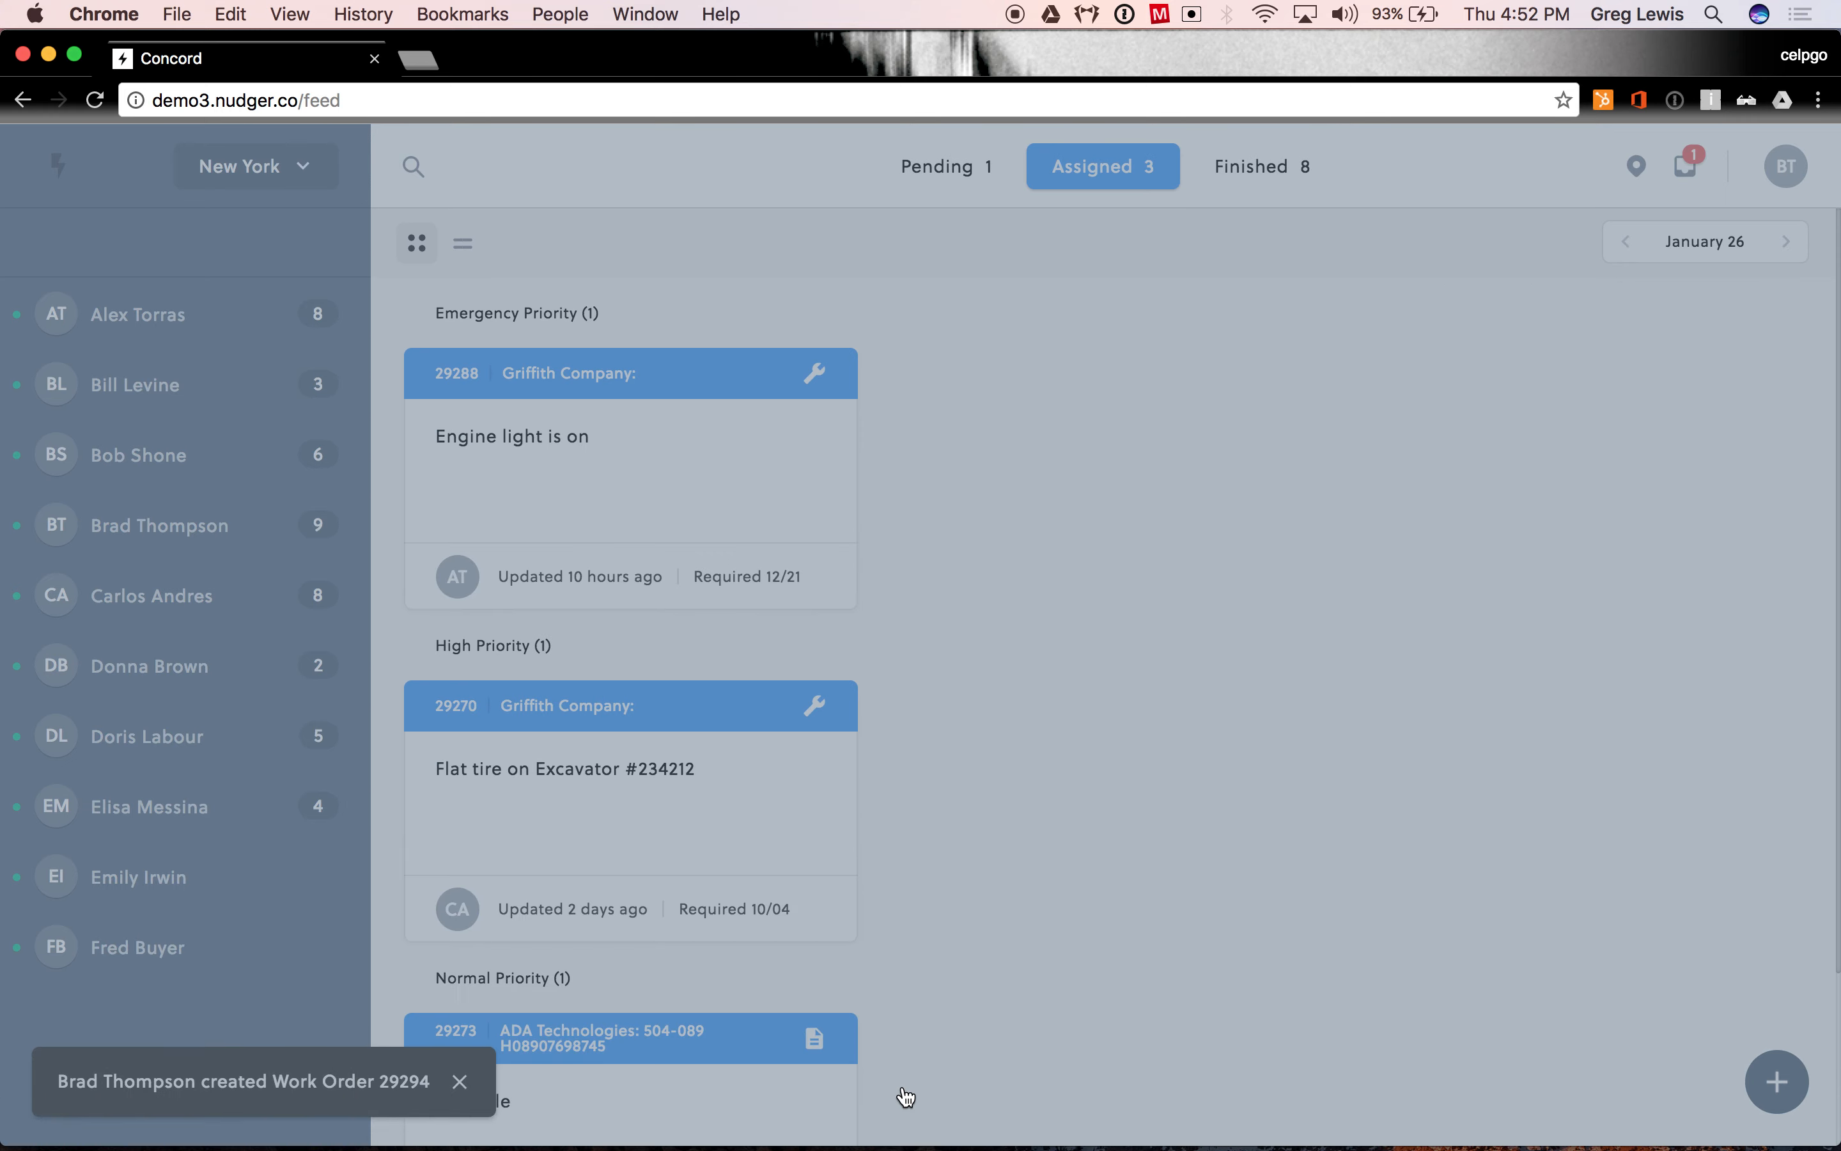
# - Reschedule the pending "Engine light is on" work order to January 27
pyautogui.click(938, 166)
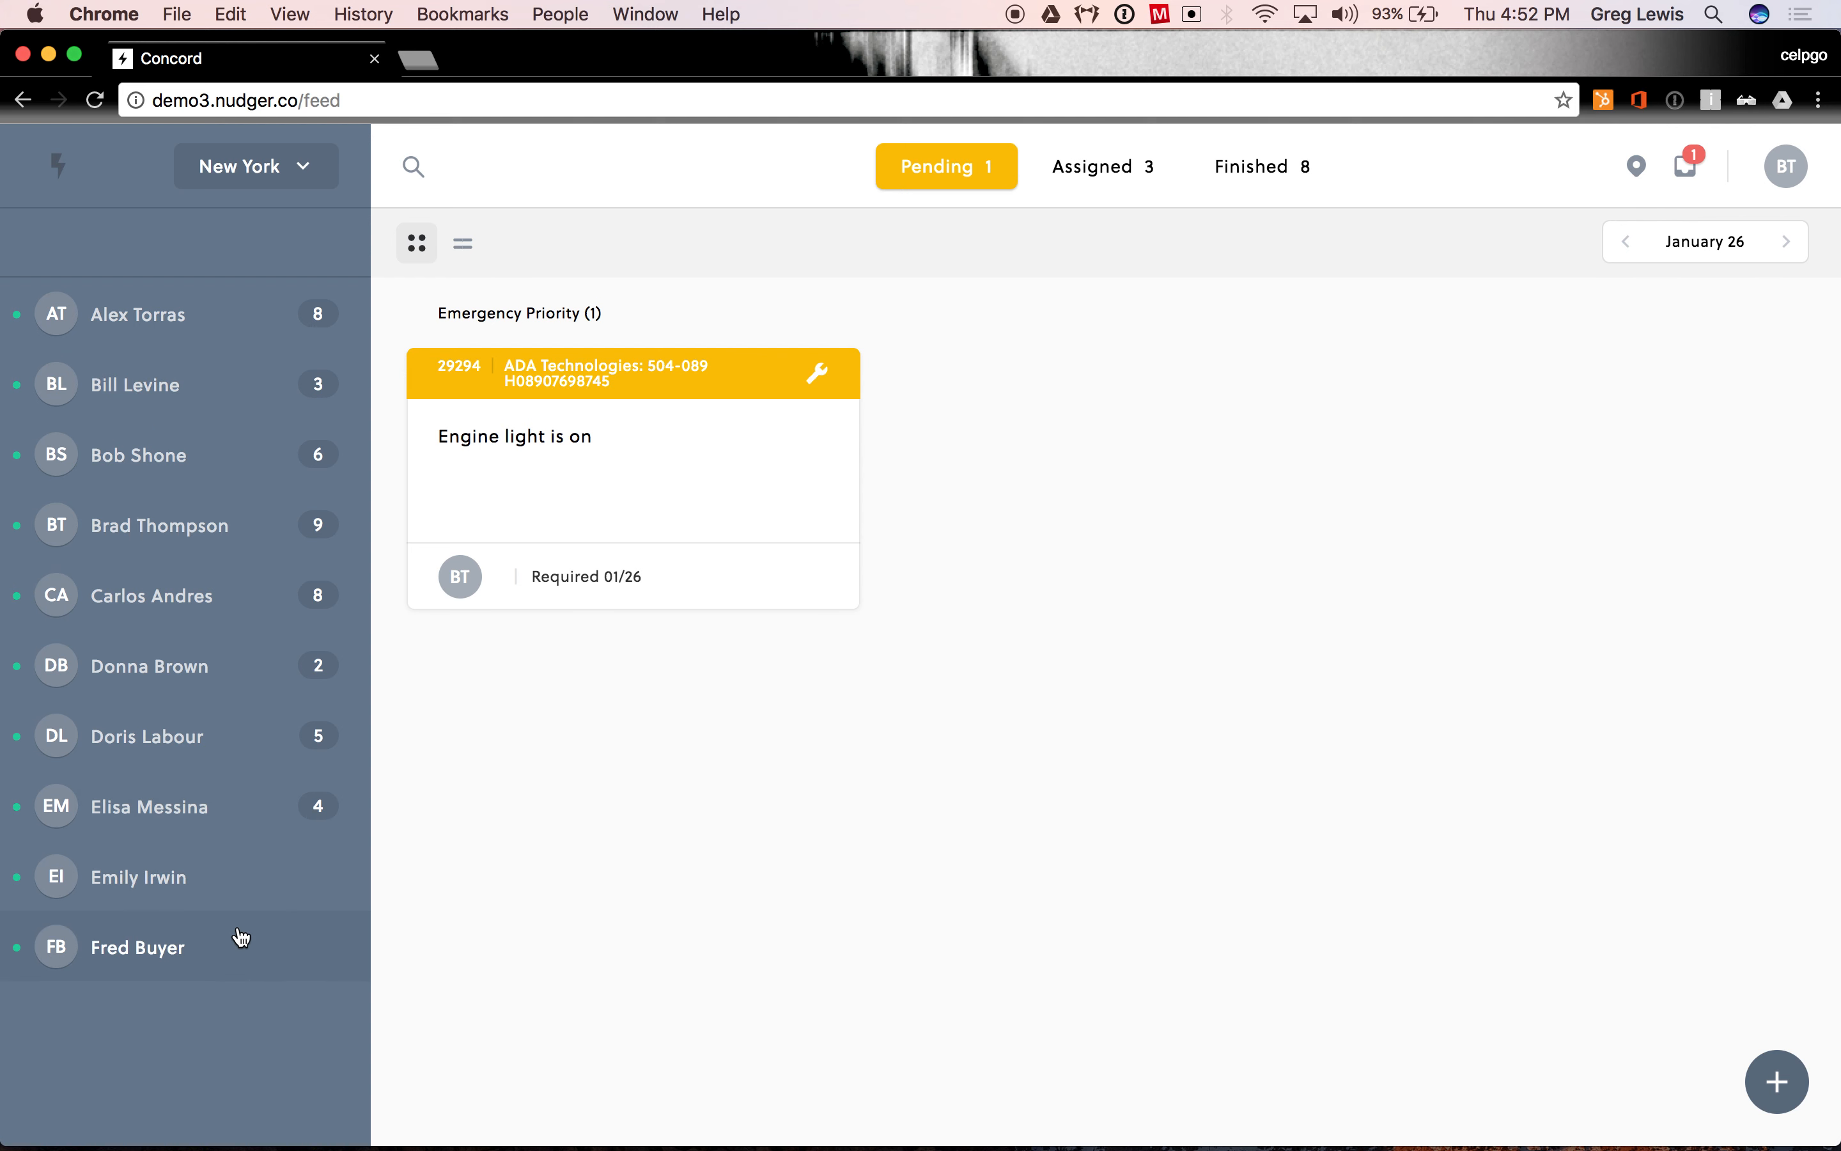
pyautogui.moveTo(620, 477); pyautogui.dragTo(1704, 558)
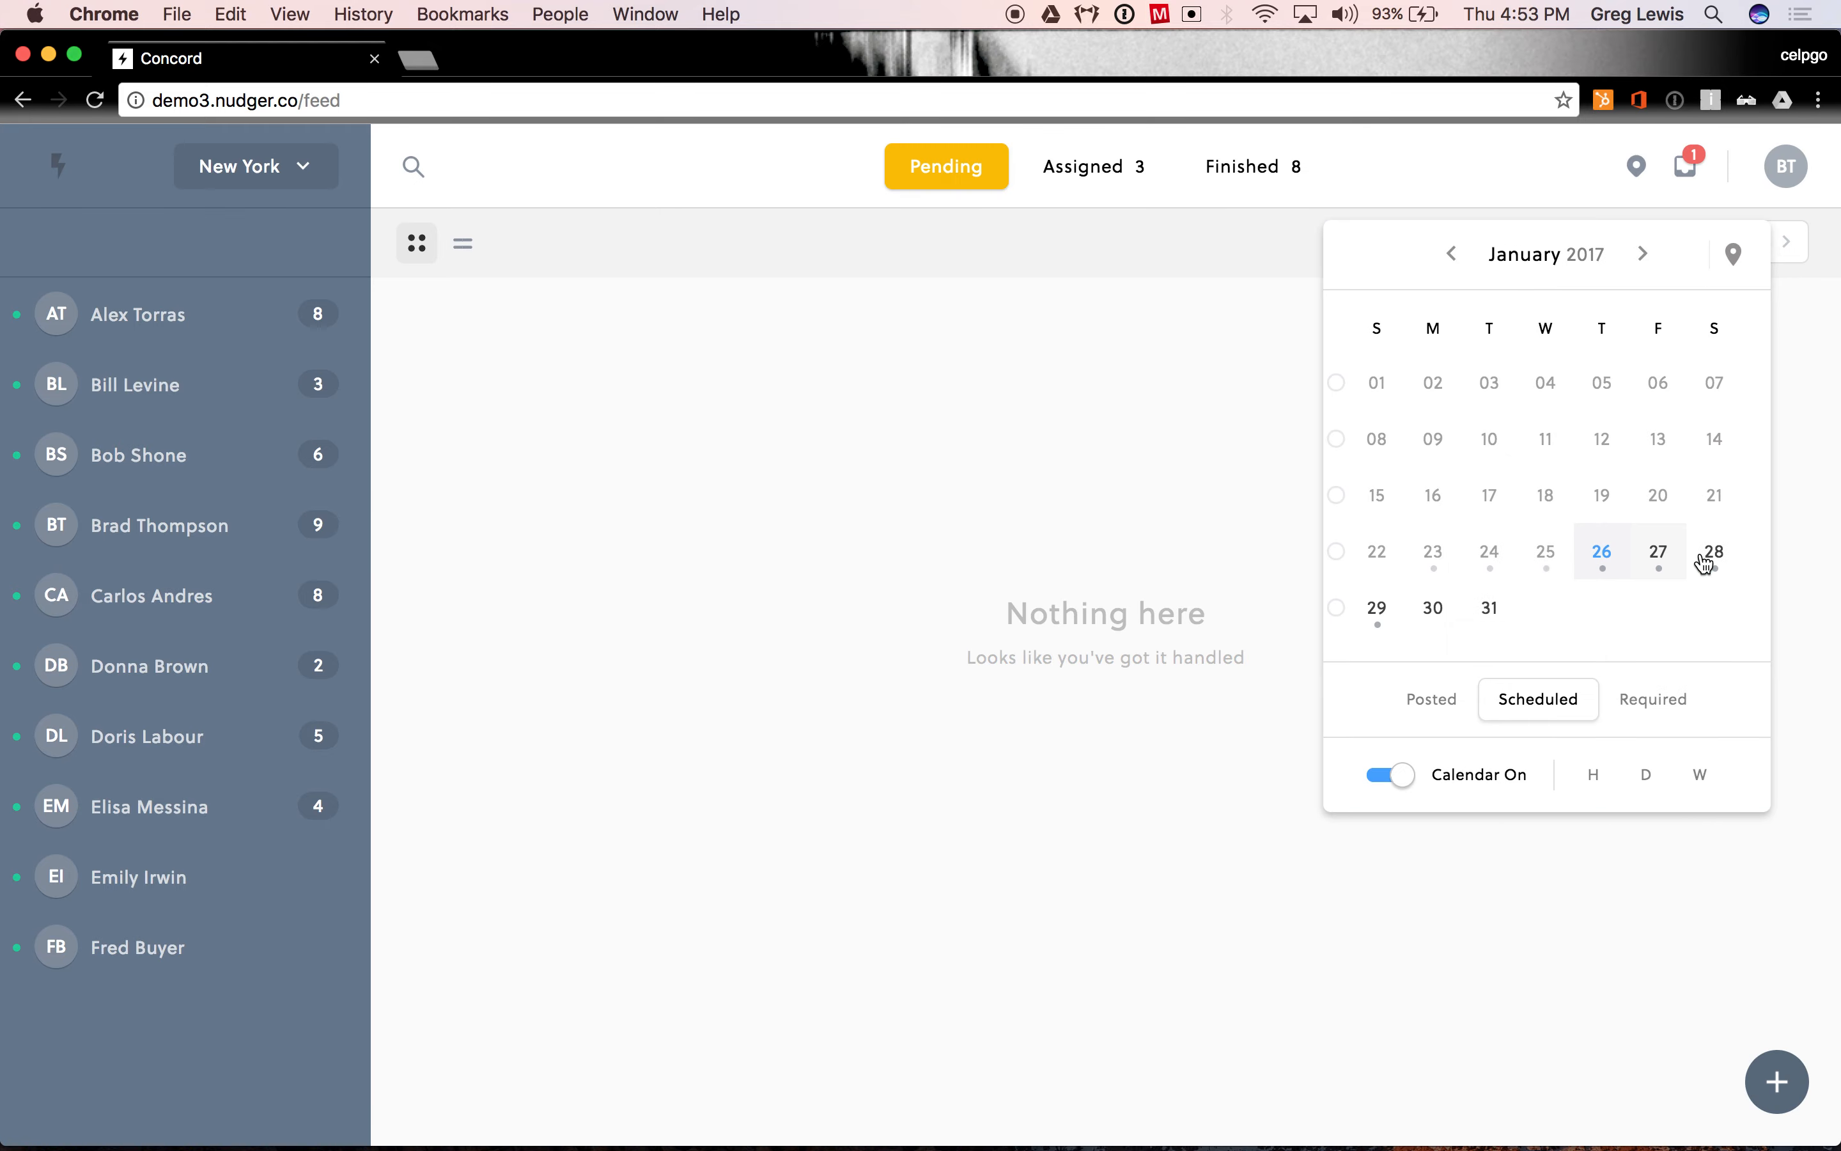
# - Open the weekly calendar and review the fourth technician's grouped work orders on Wednesday 25
pyautogui.click(1707, 236)
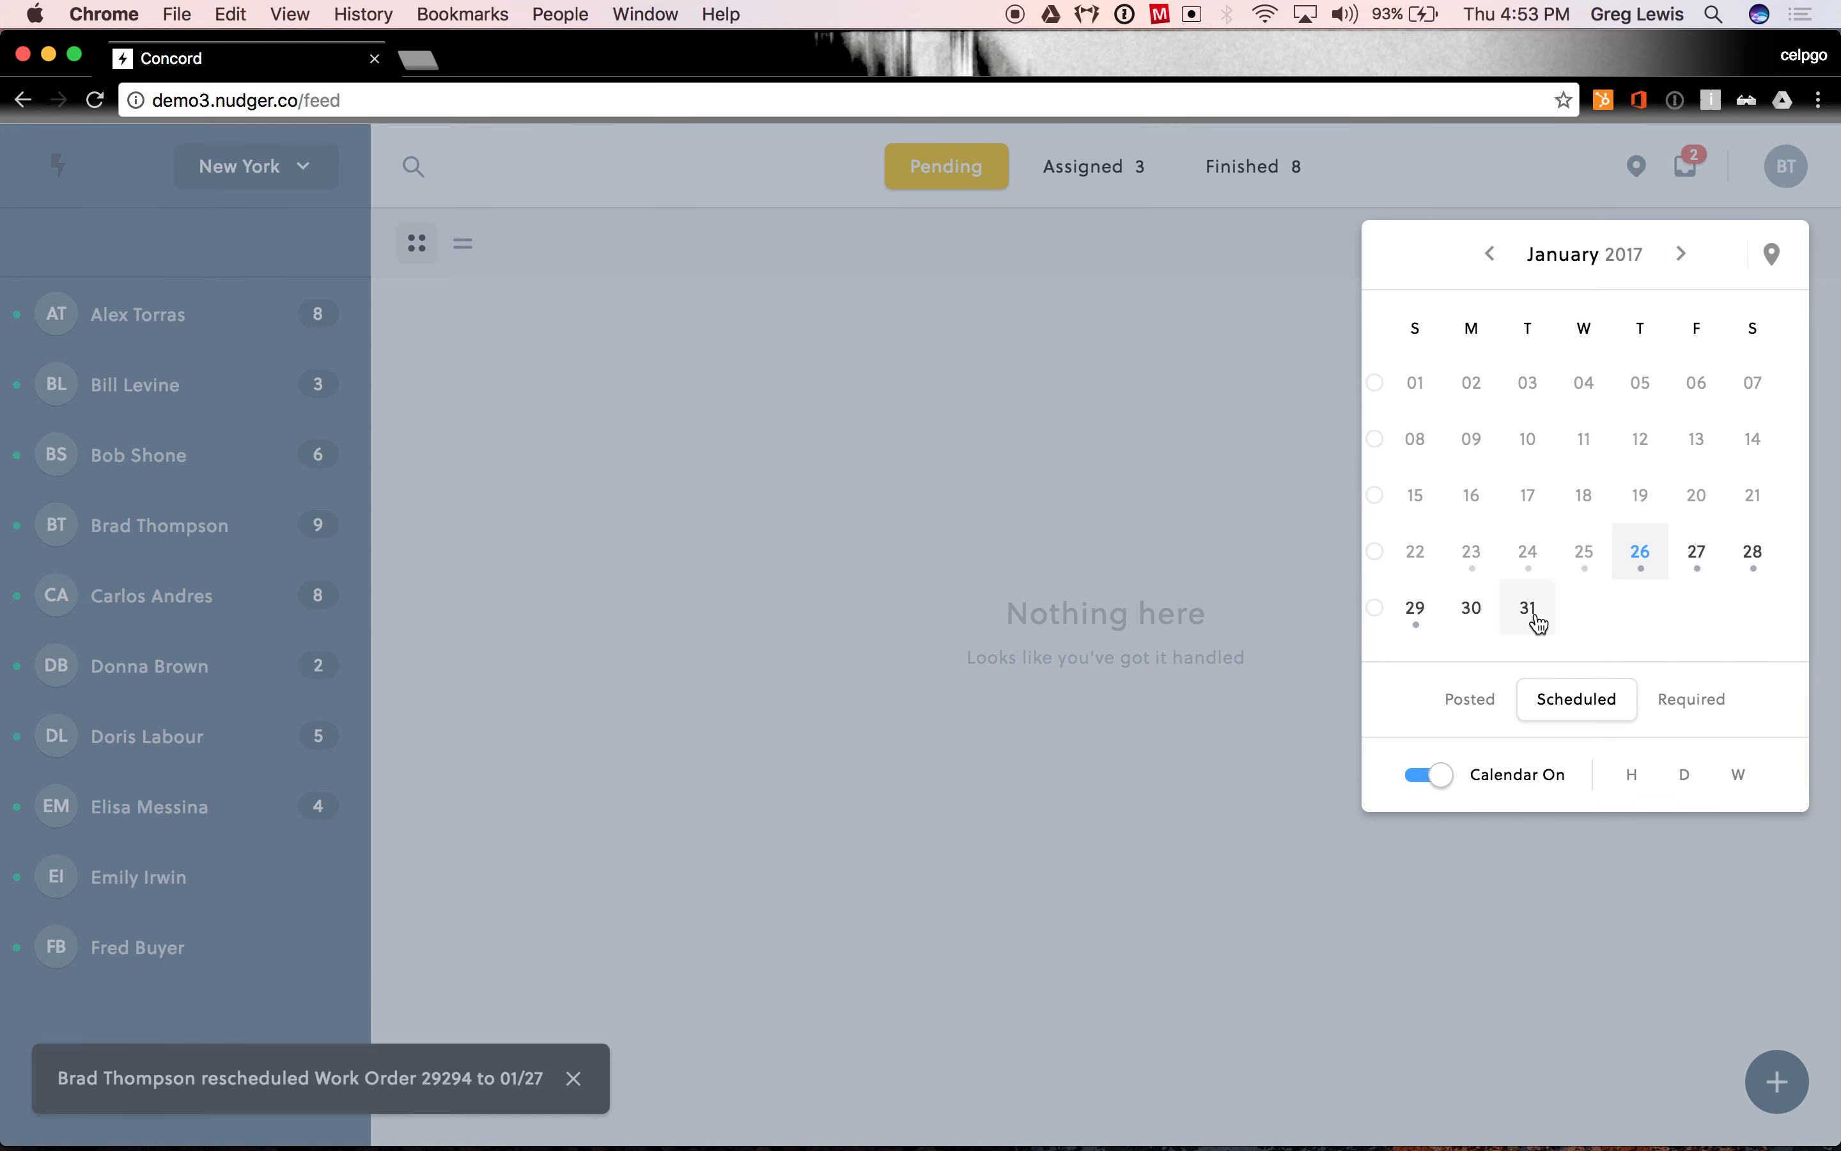
pyautogui.click(1738, 775)
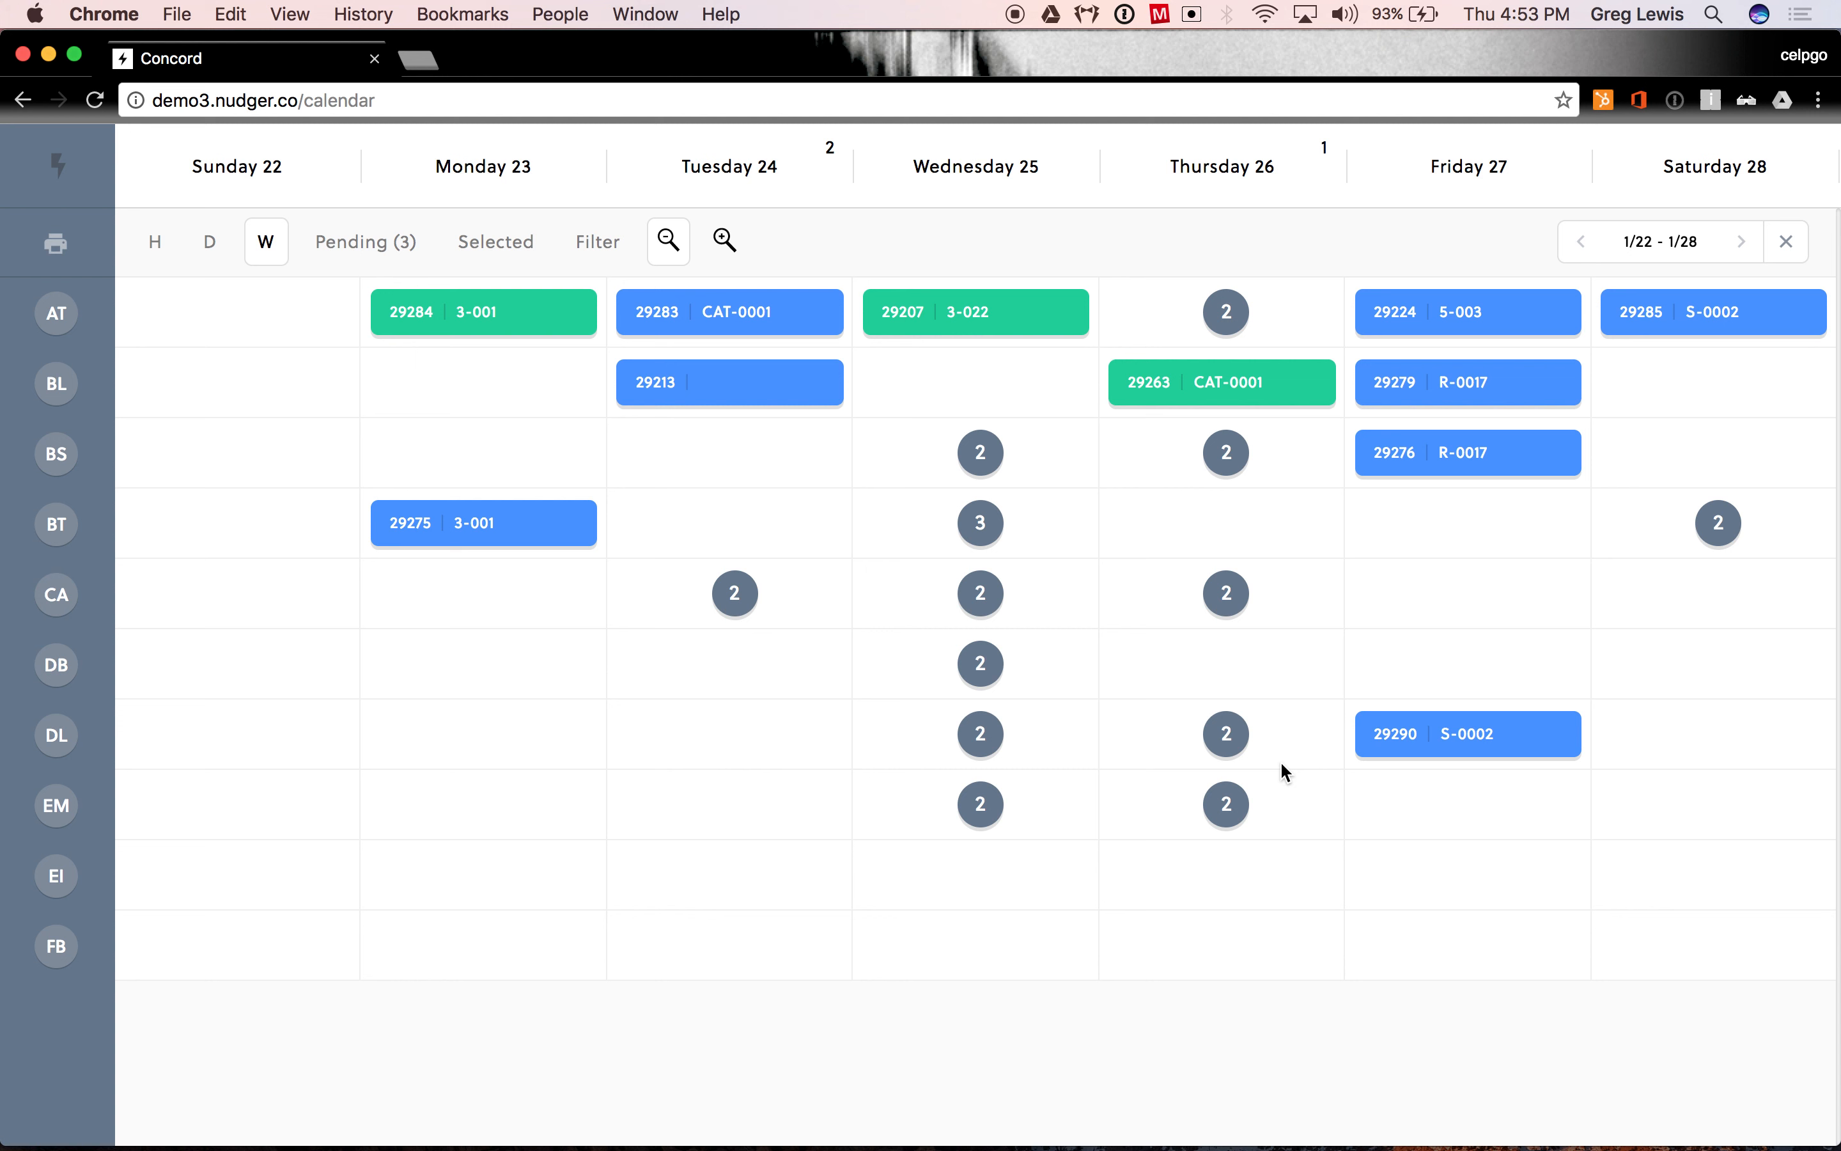
pyautogui.click(981, 531)
pyautogui.click(264, 919)
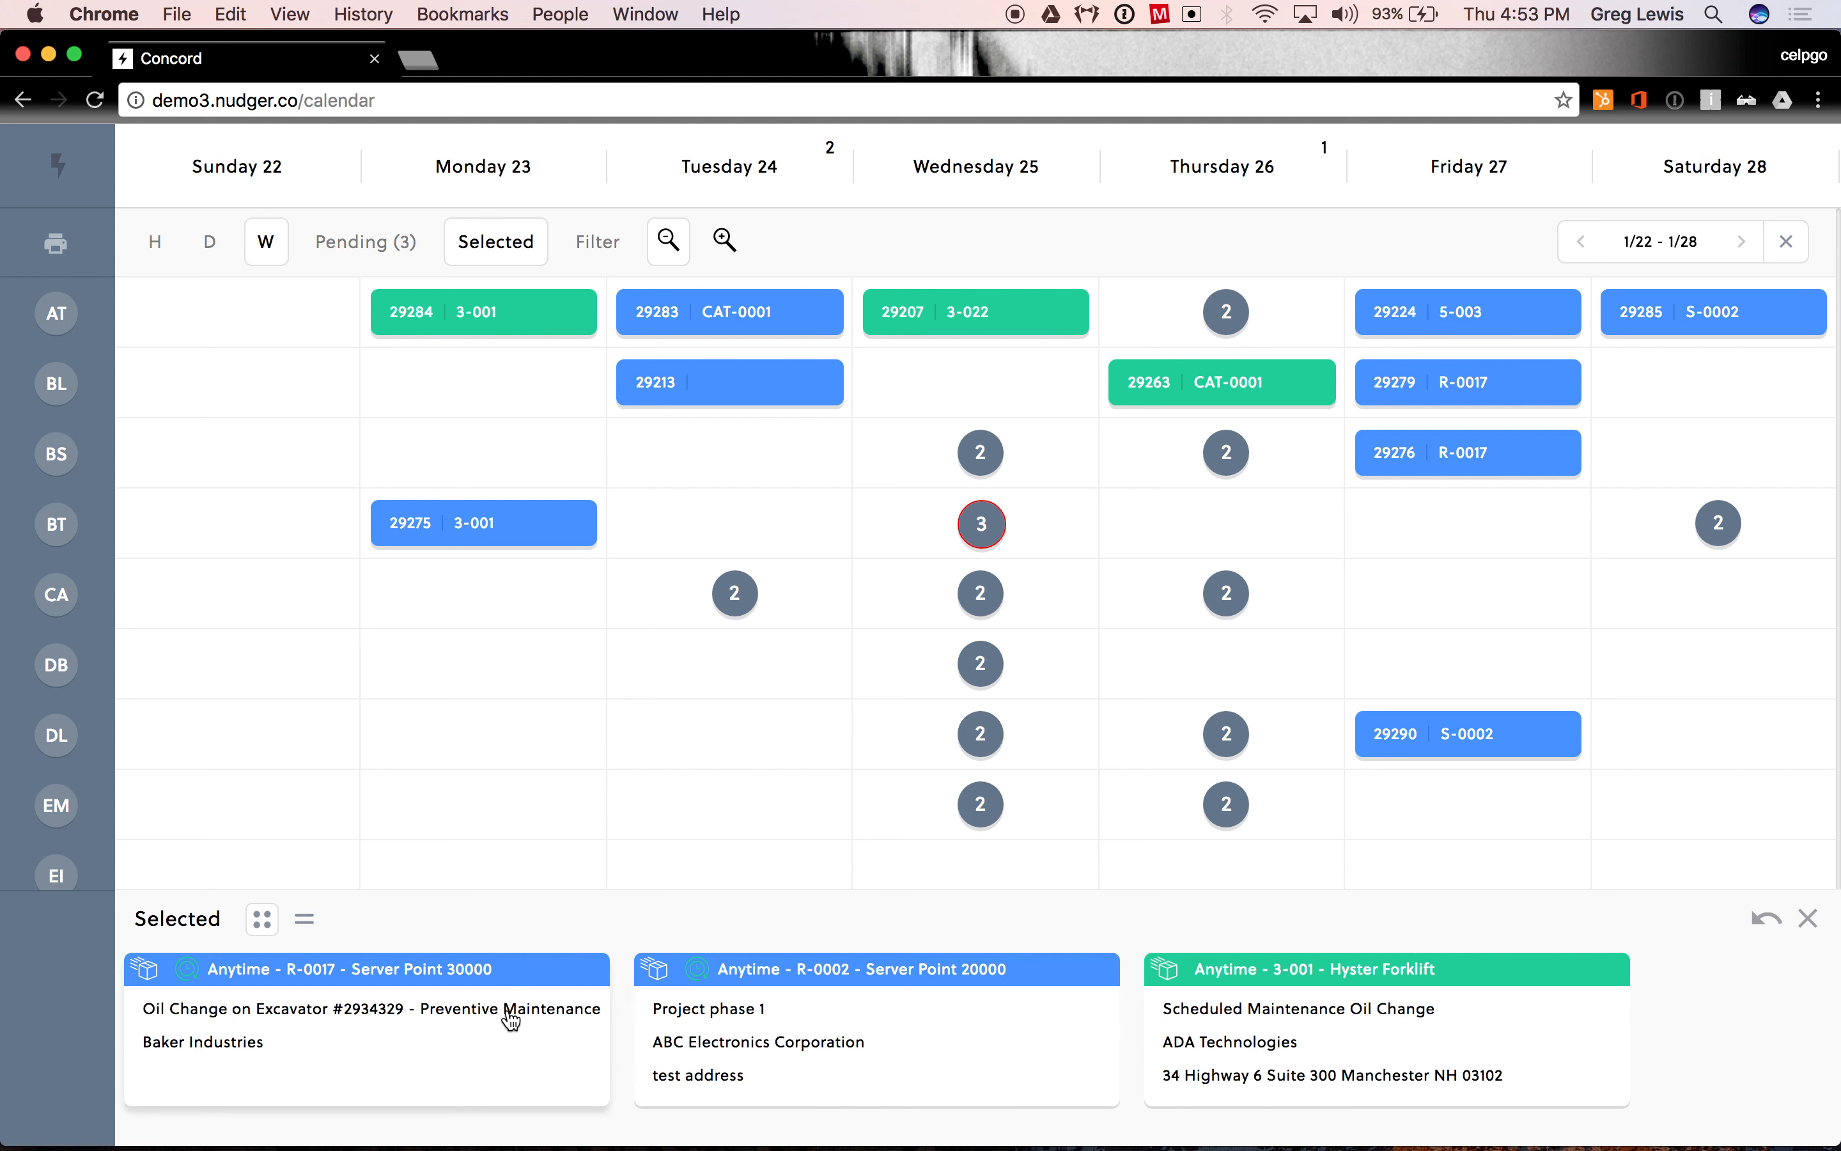
pyautogui.click(1771, 927)
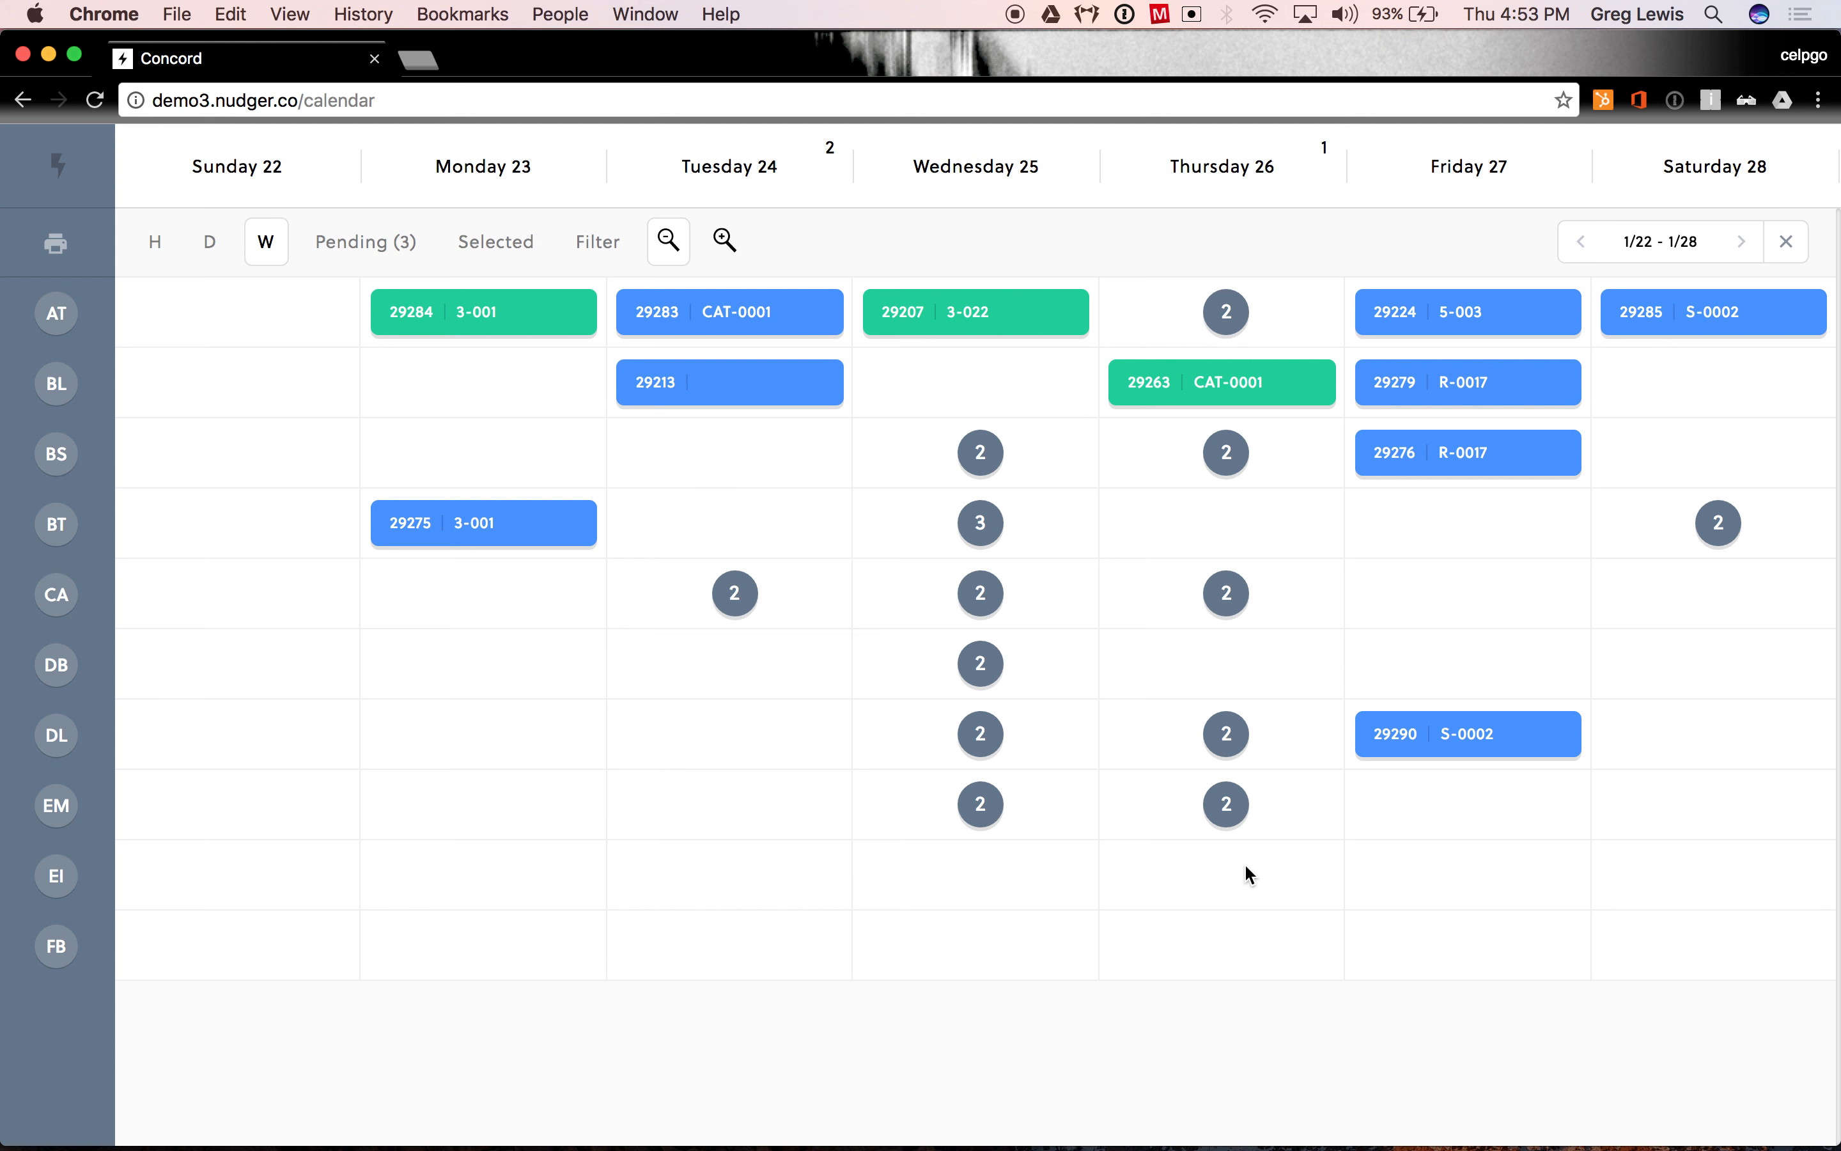
# - Assign the pending "Engine light is on" work order to the first technician on Tuesday 24, and open that technician's page
pyautogui.click(363, 255)
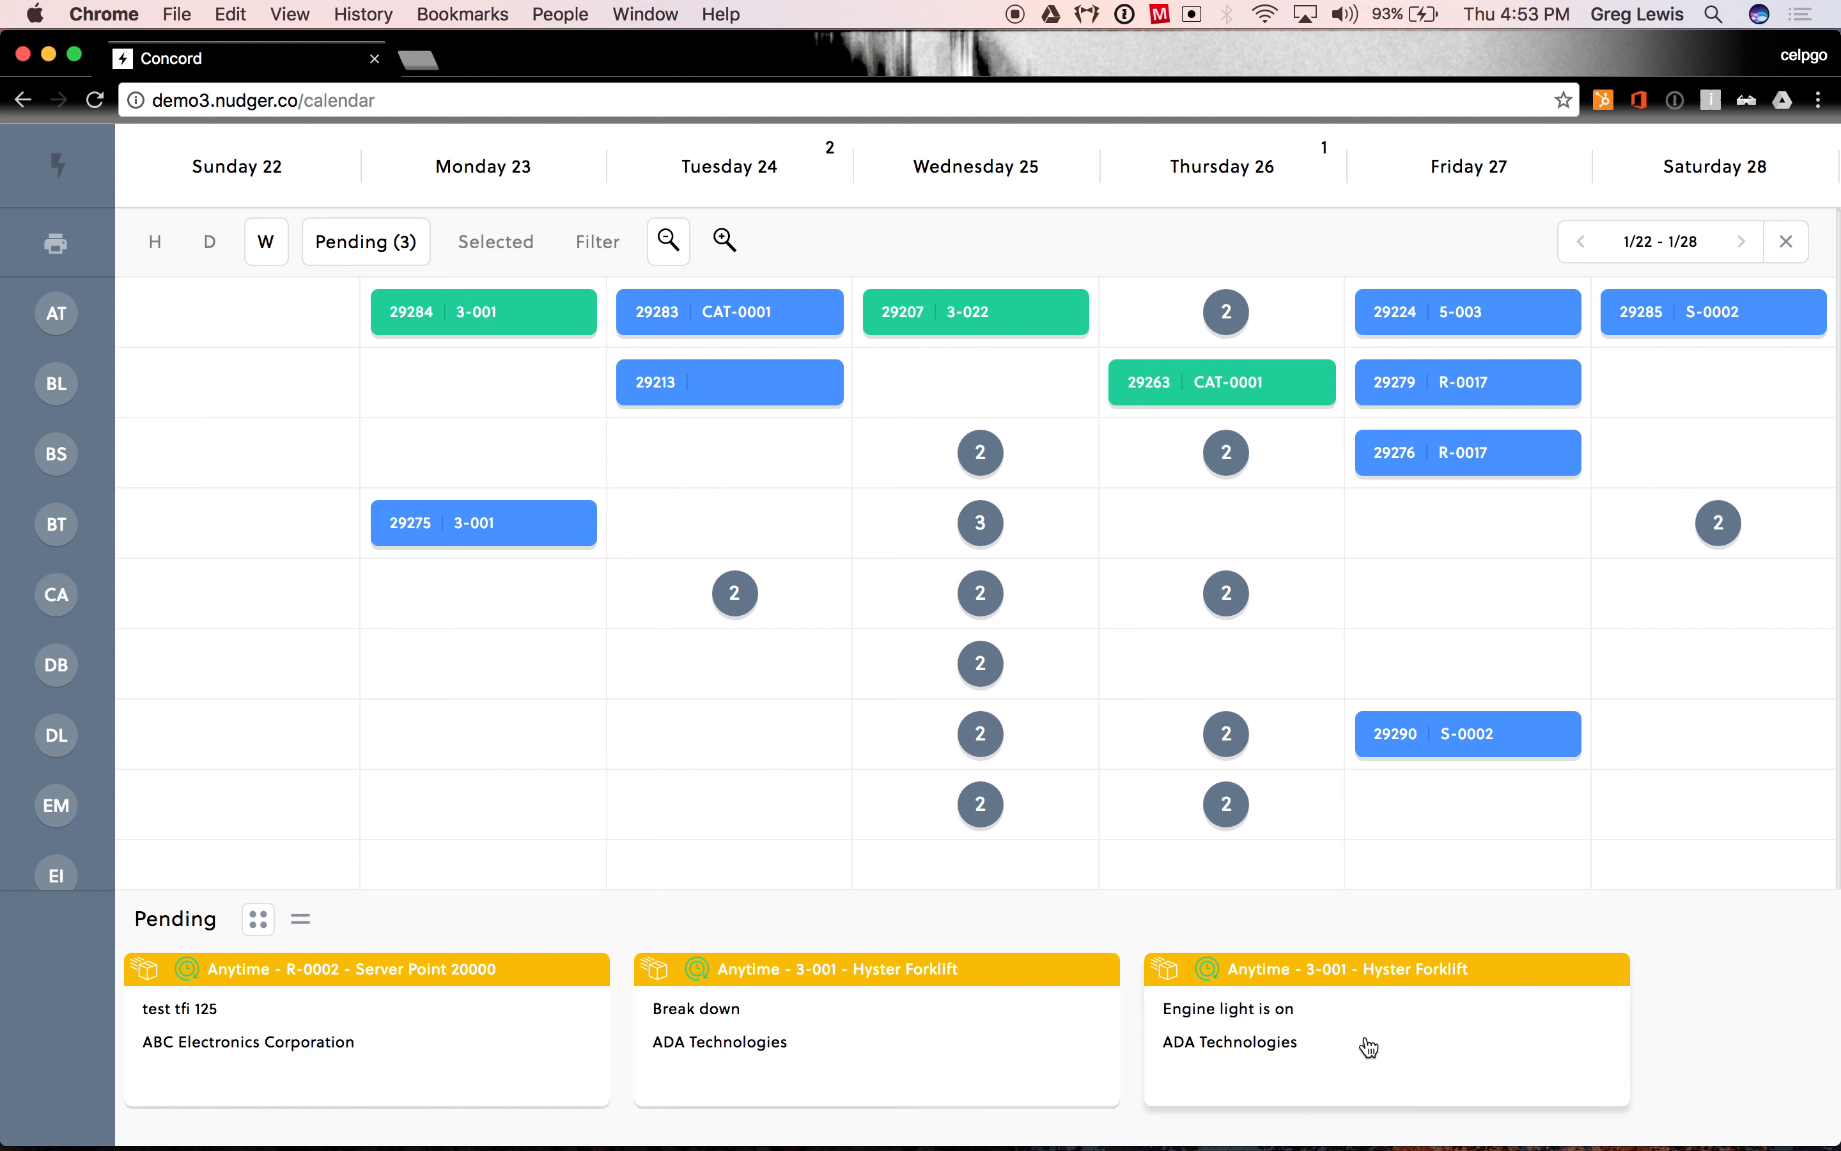
pyautogui.moveTo(1369, 1047); pyautogui.dragTo(728, 311)
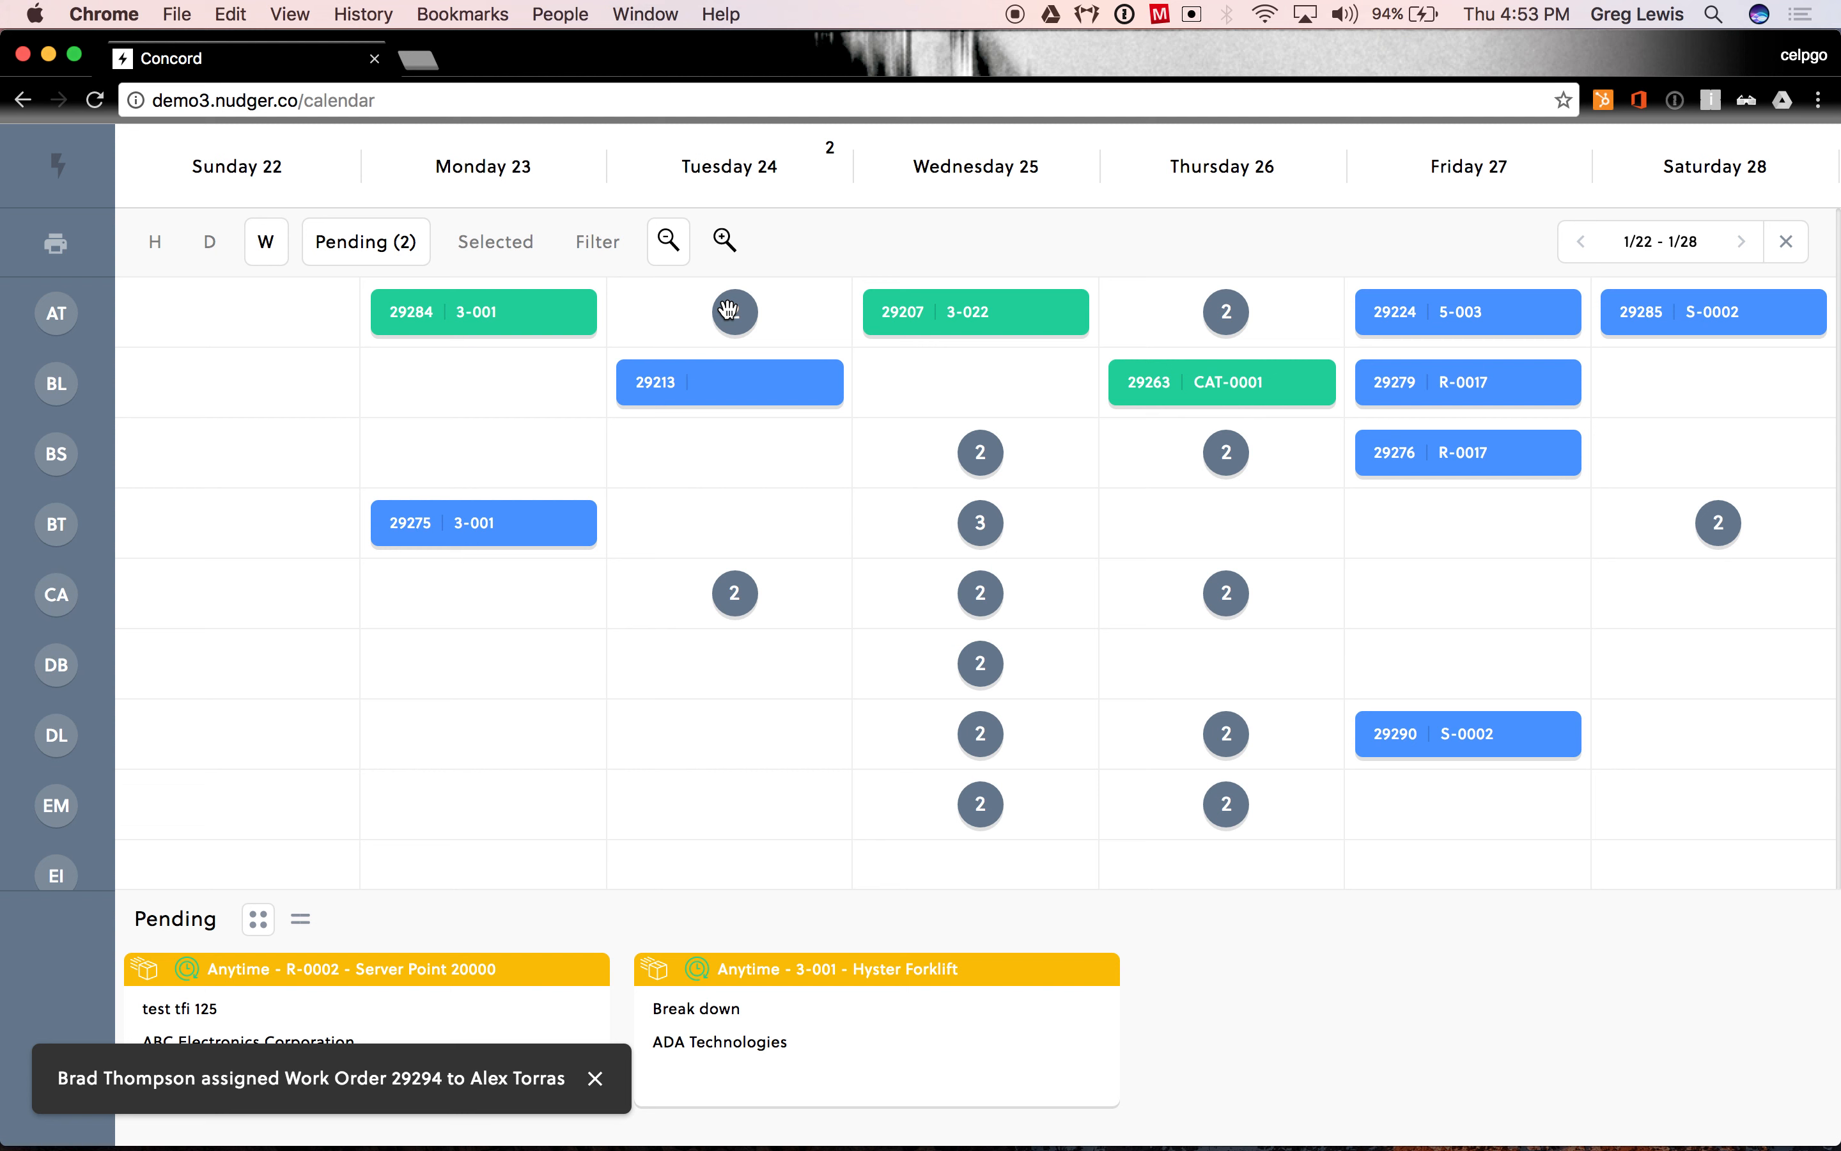
pyautogui.click(60, 315)
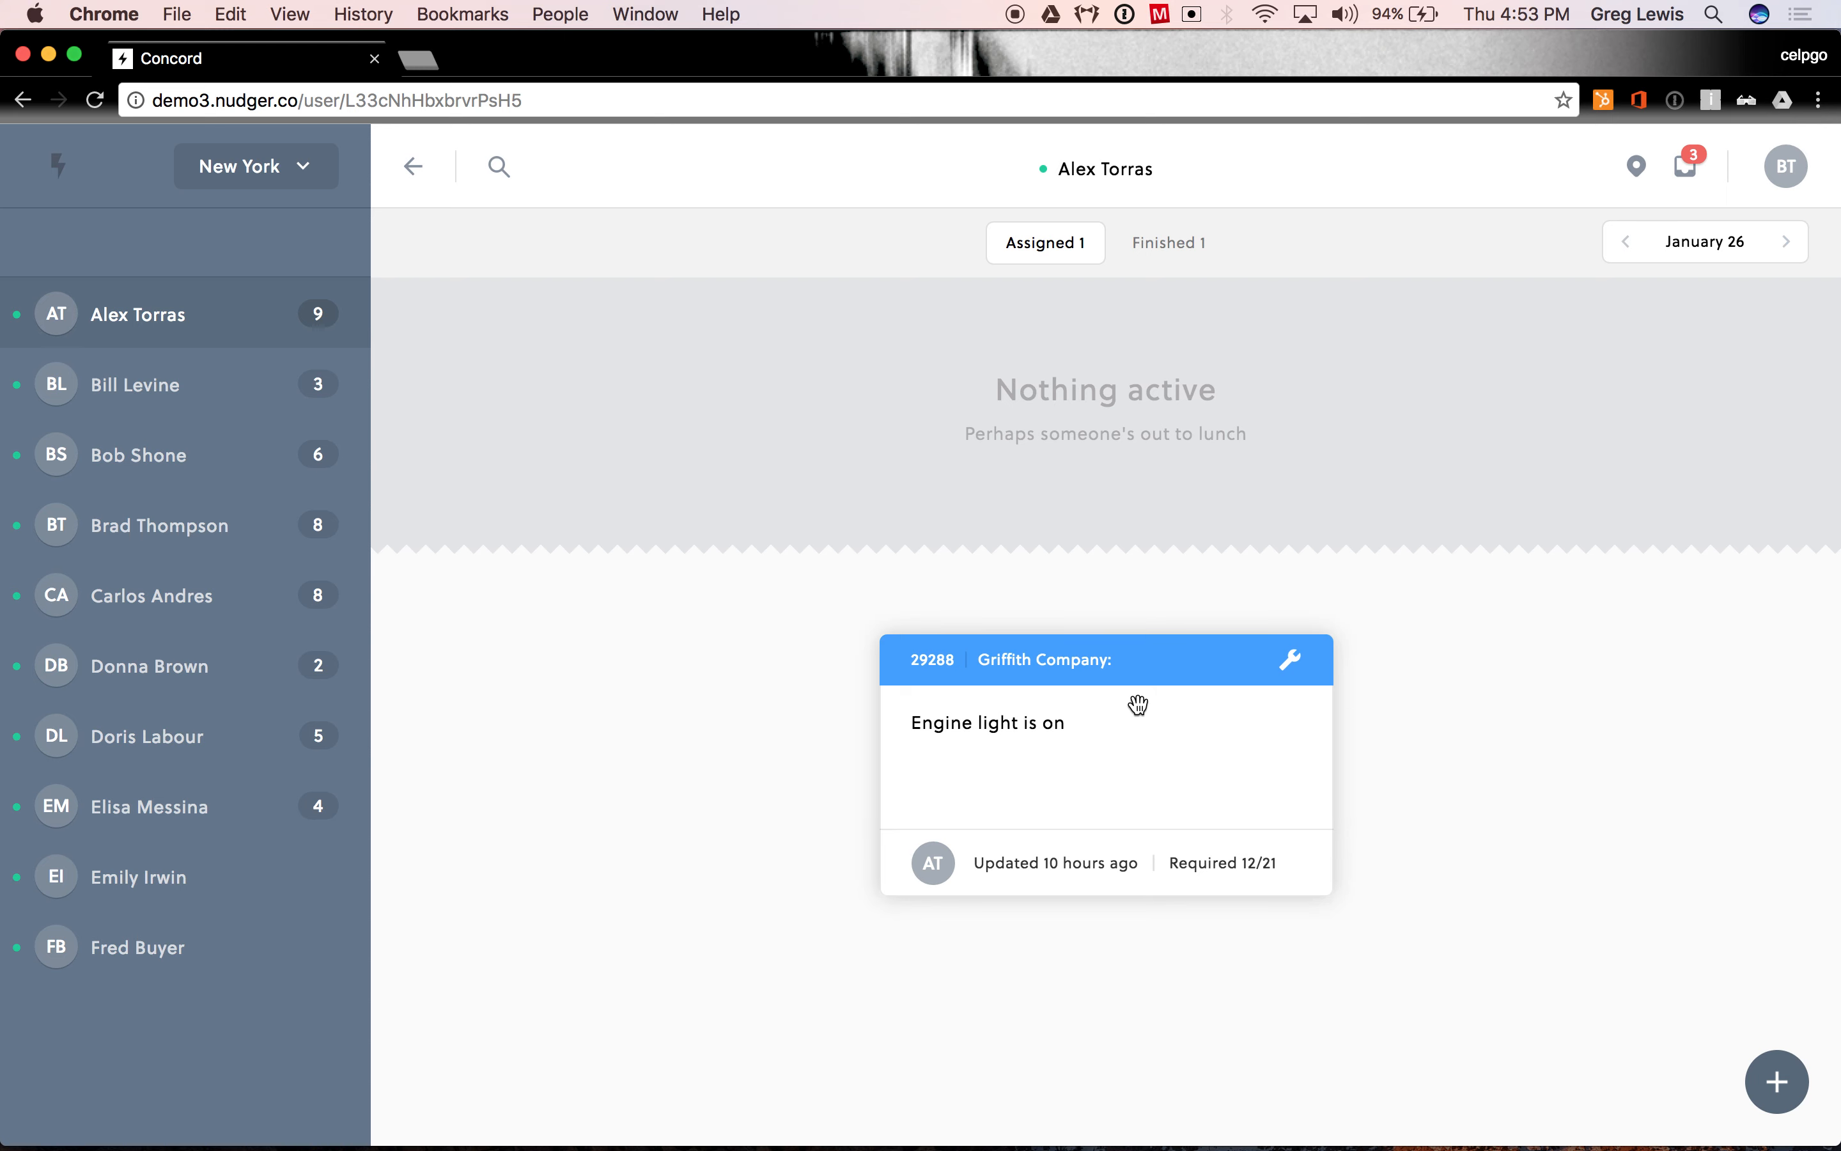
# - Switch to iOS Simulator and open the assigned ADA Technologies work order "Engine light is on"
pyautogui.moveTo(1017, 1127)
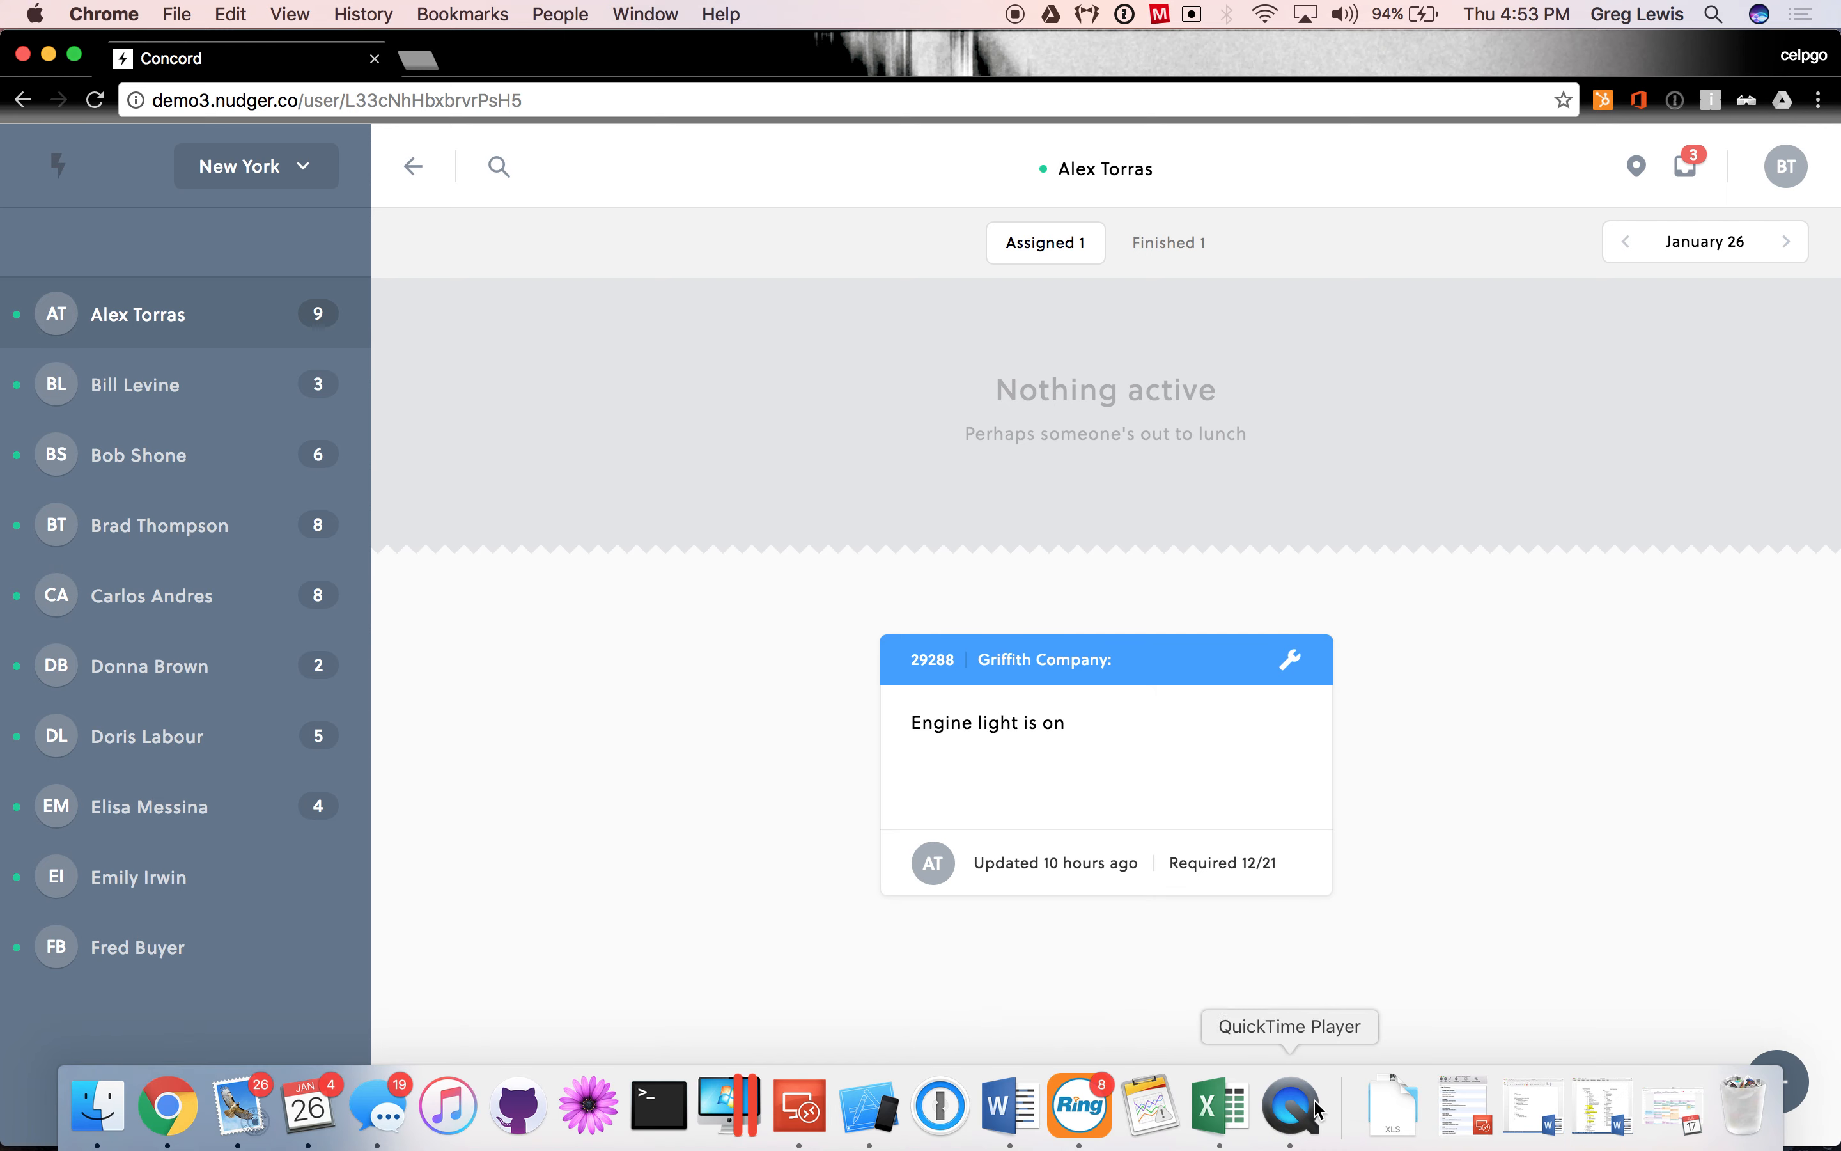
pyautogui.click(874, 1125)
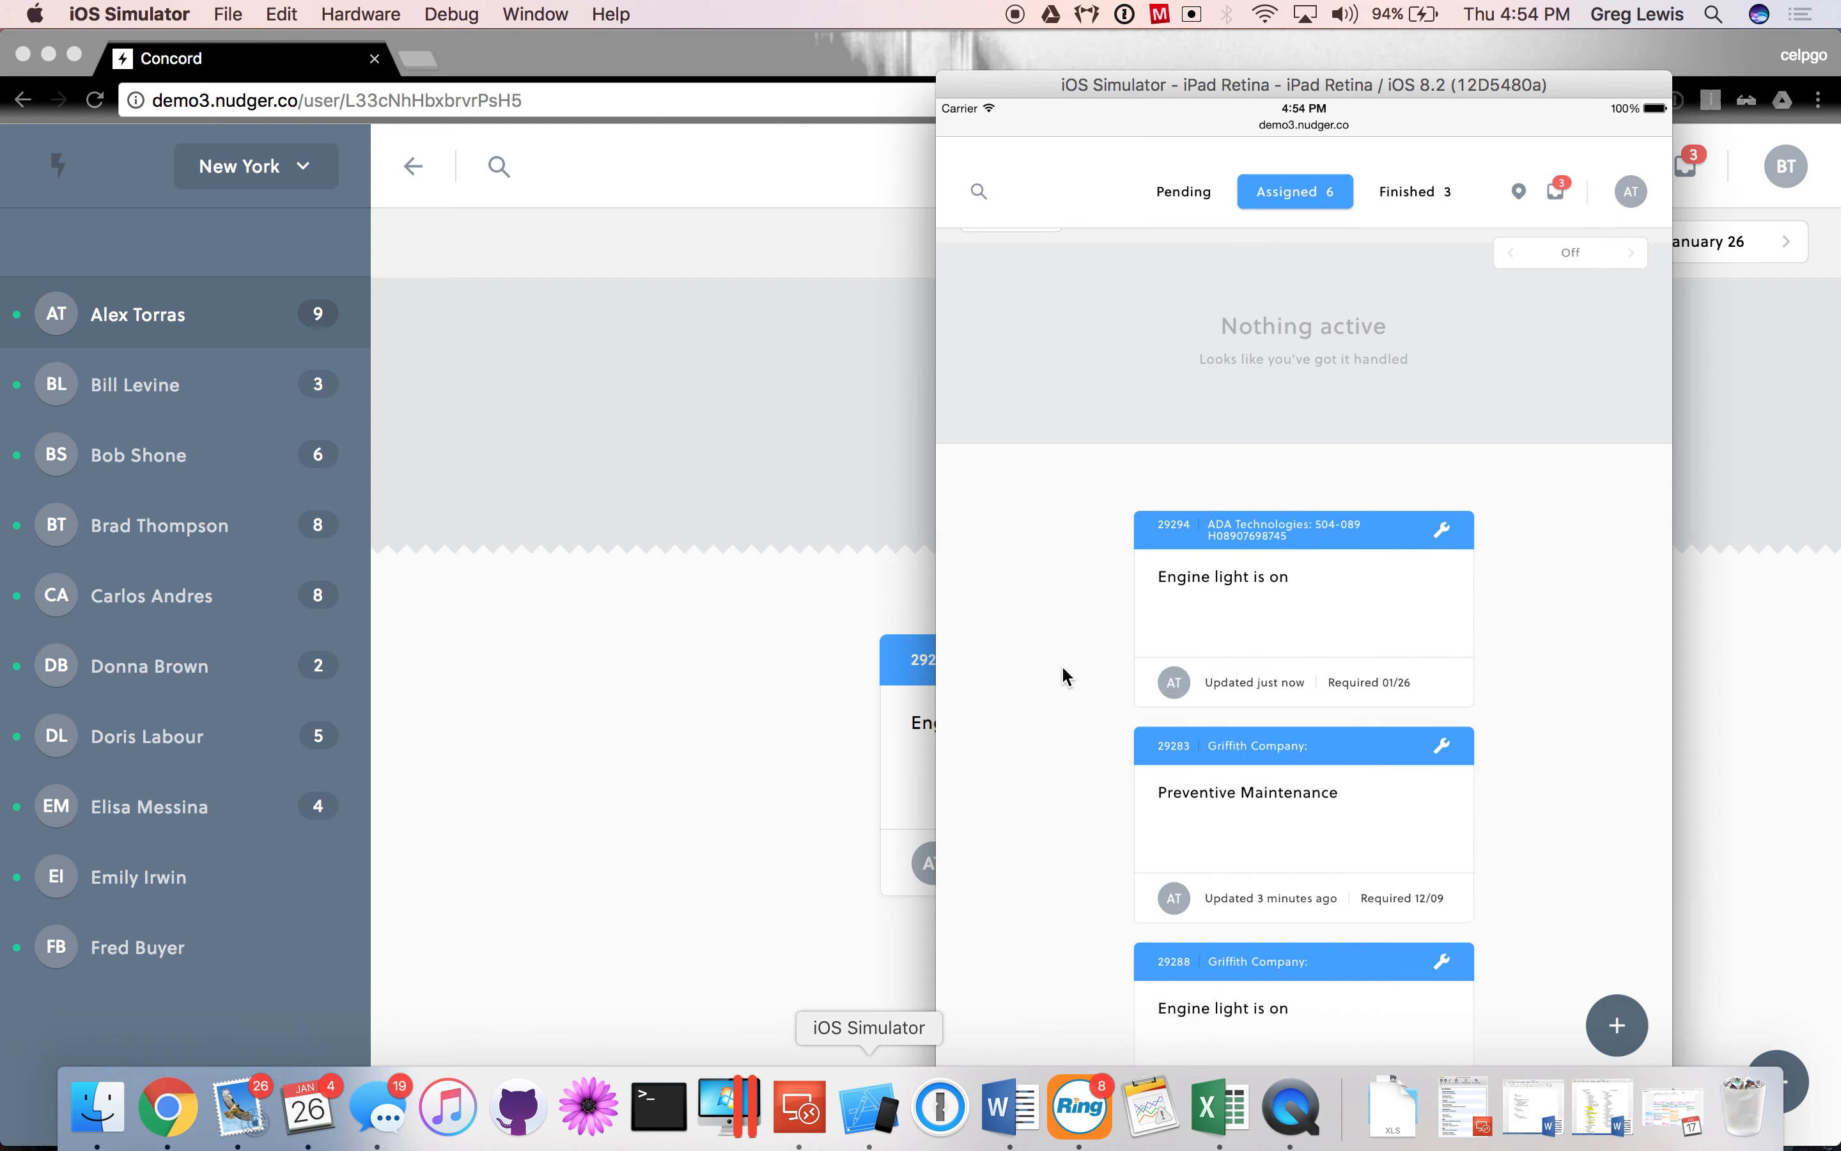
pyautogui.moveTo(1328, 95); pyautogui.dragTo(1249, 79)
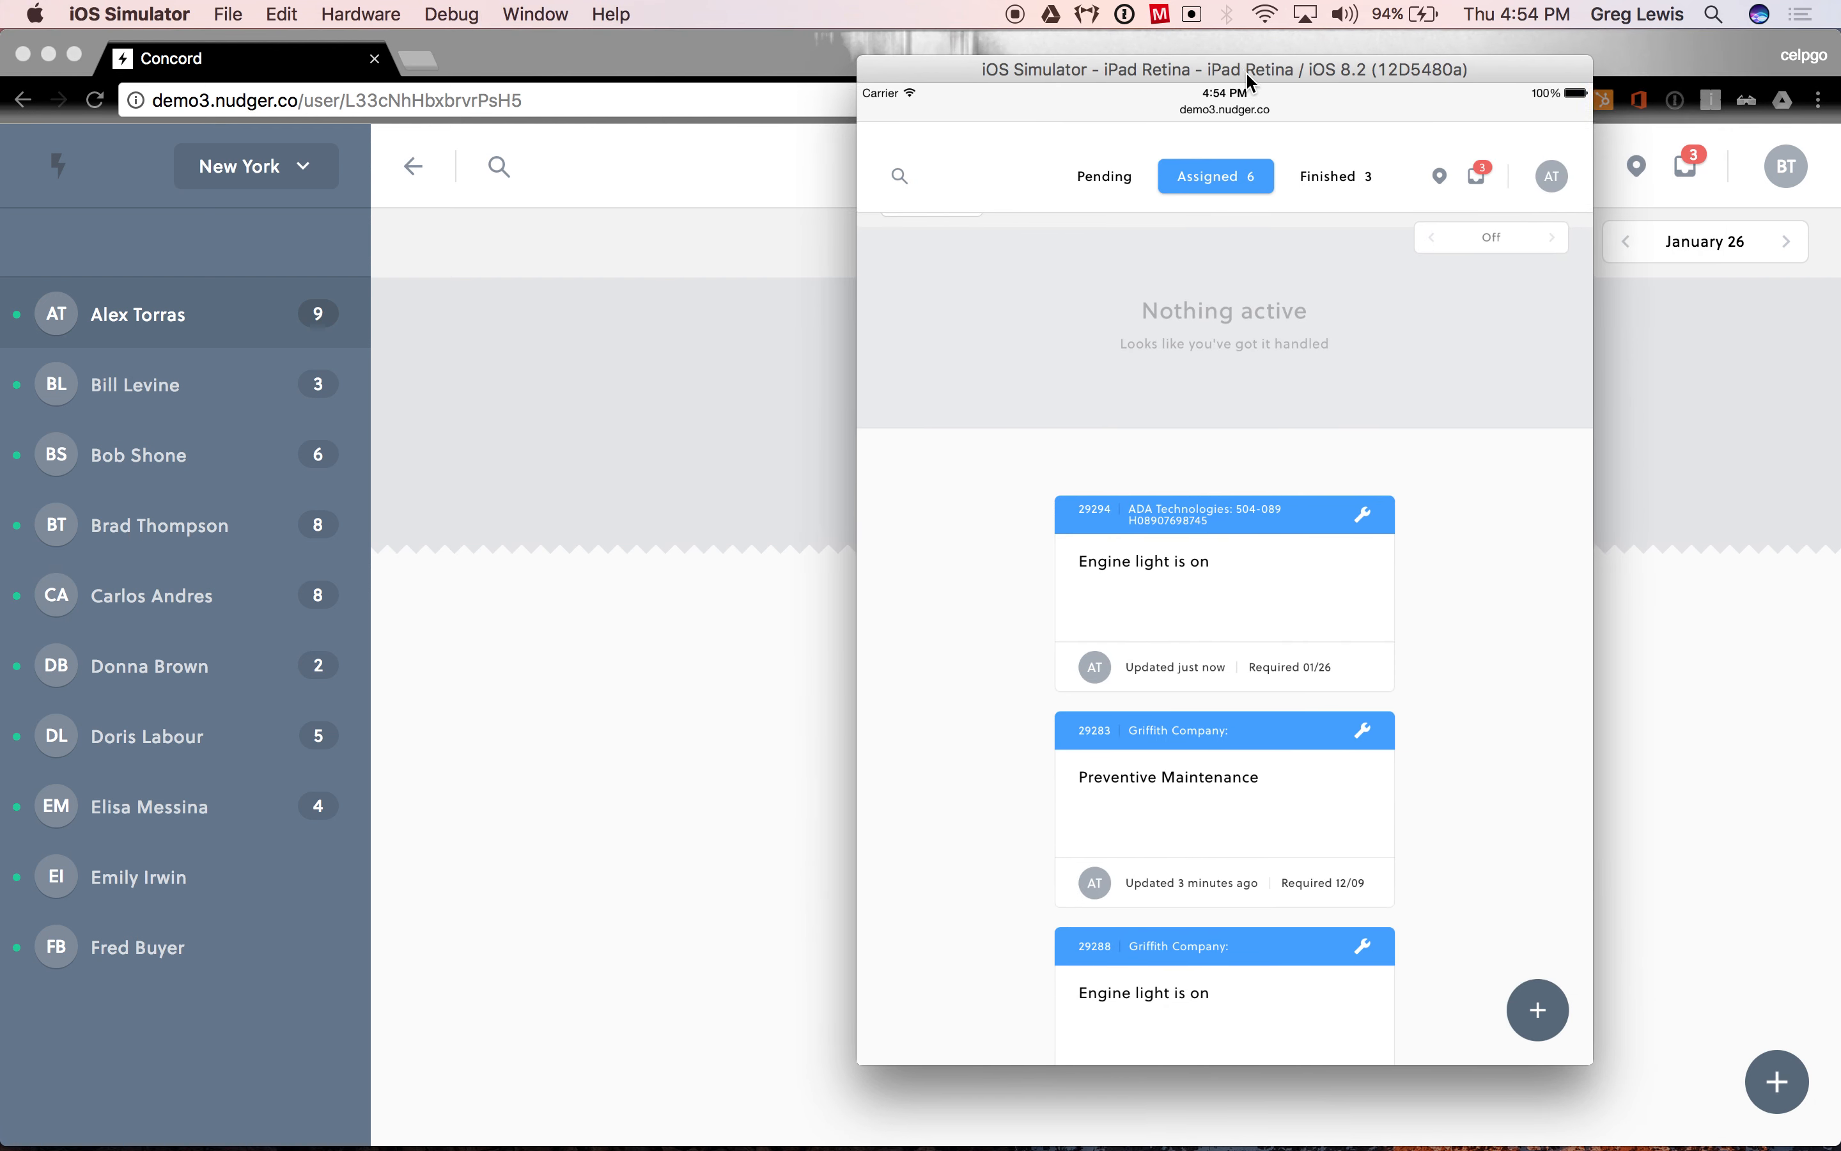
pyautogui.click(1230, 580)
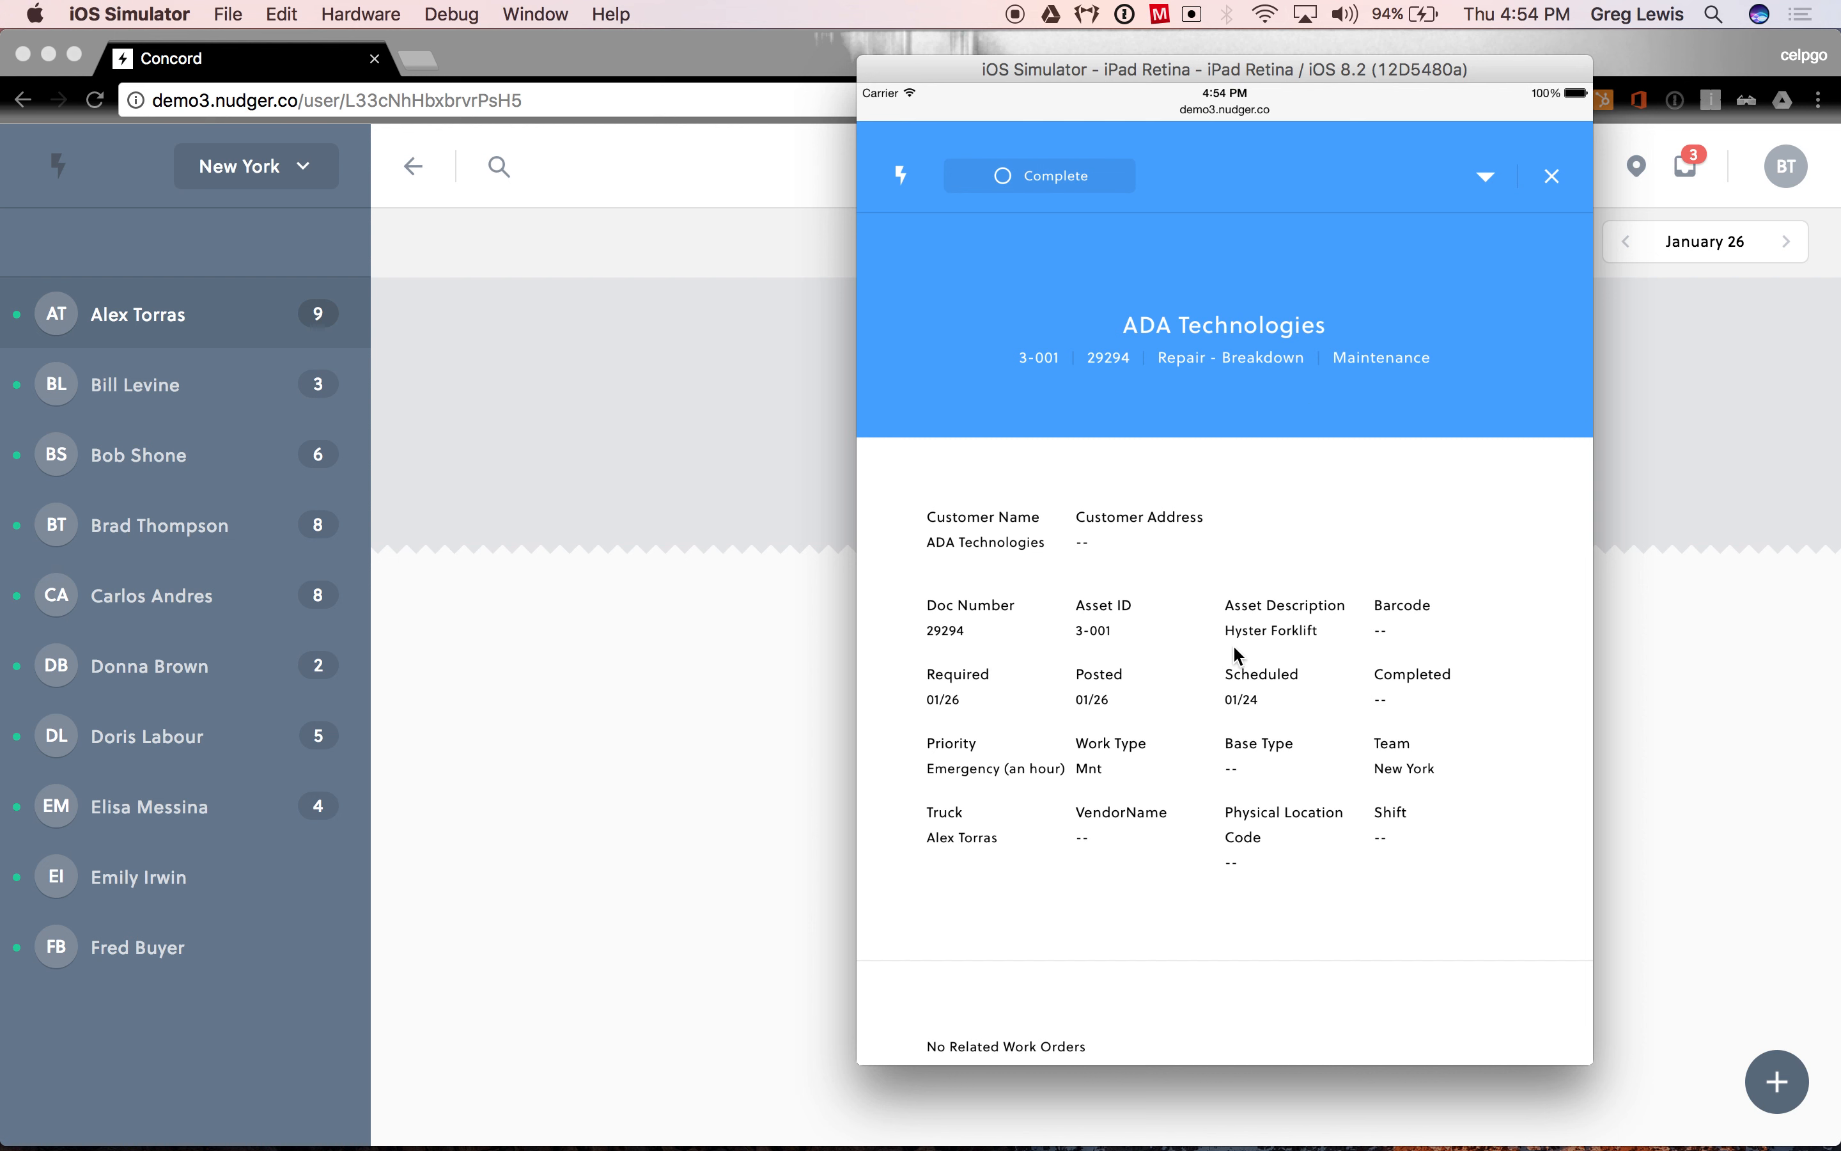
# - Review the work order's details and its list of related work orders, hiding the list again
pyautogui.moveTo(1098, 670); pyautogui.dragTo(1096, 489)
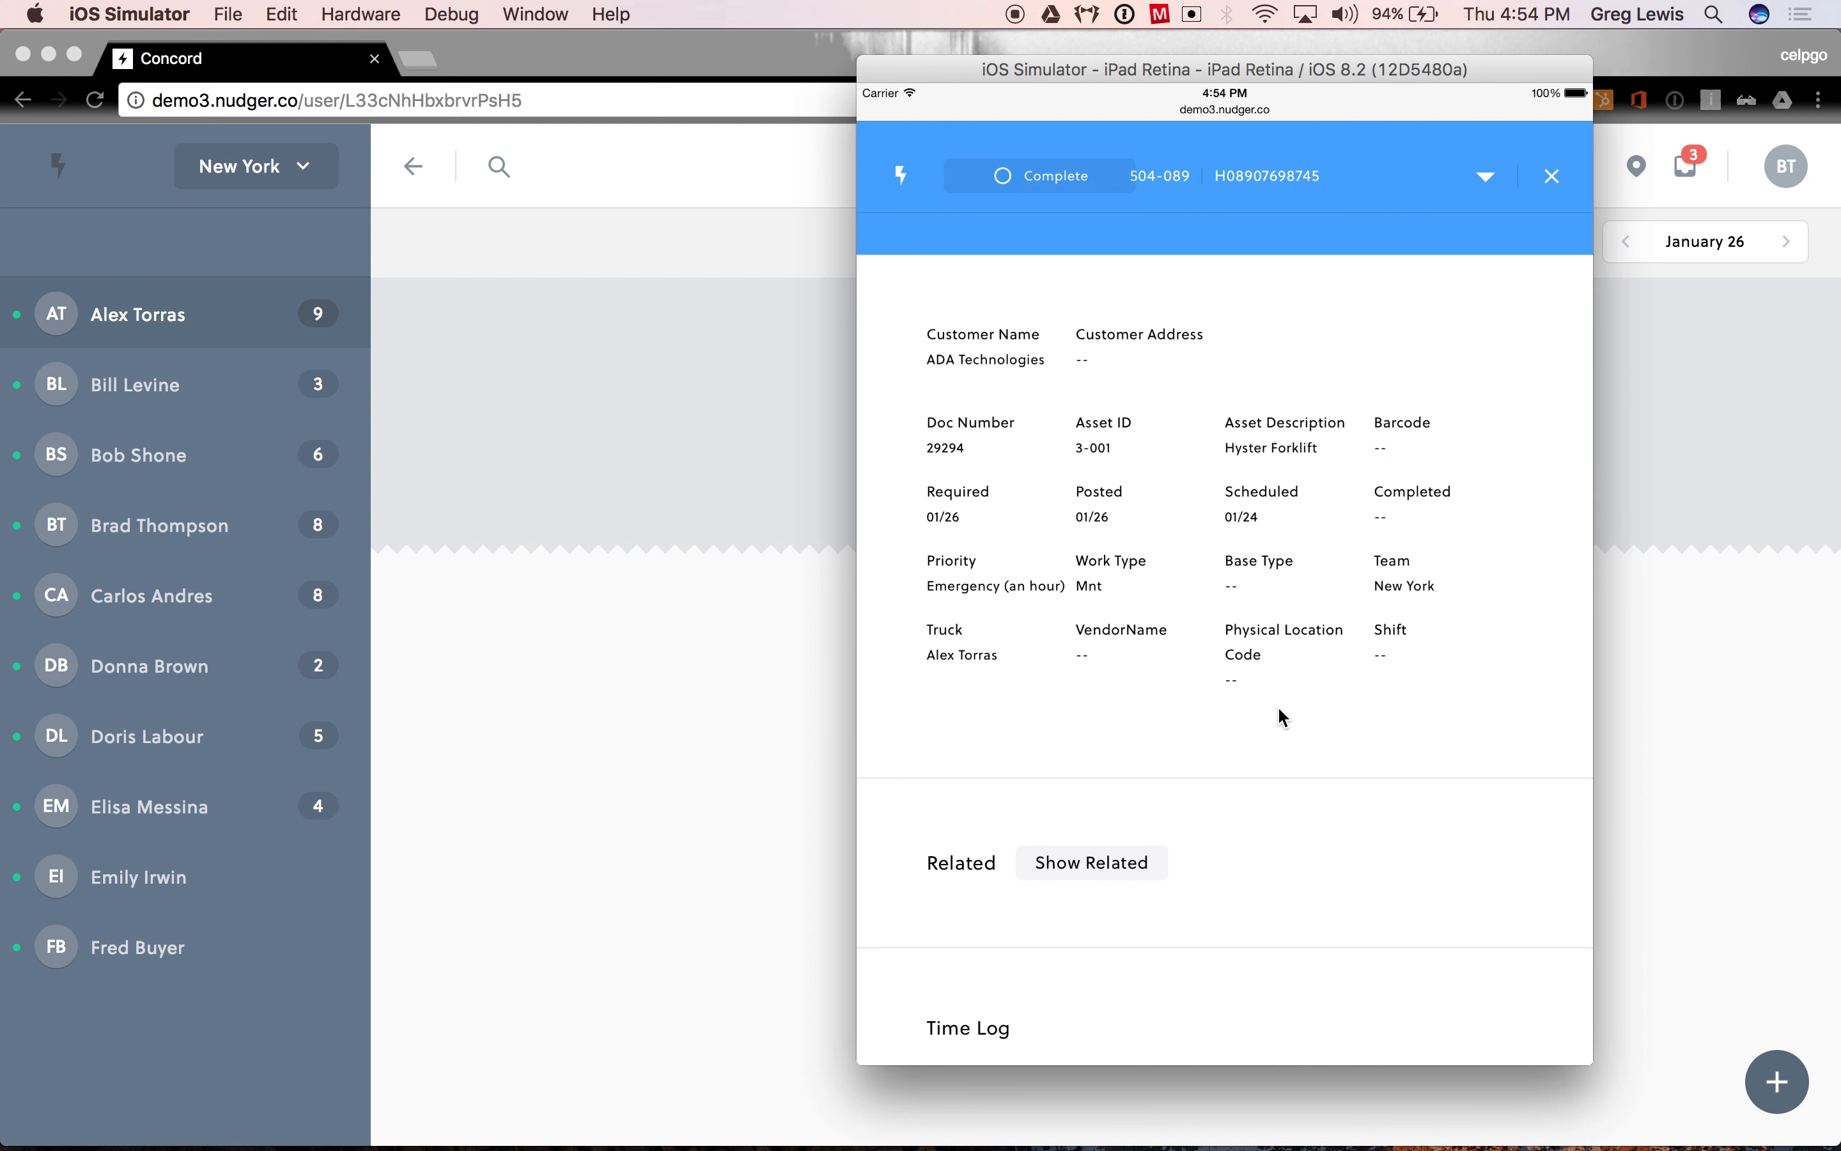
pyautogui.moveTo(1278, 715); pyautogui.dragTo(1241, 431)
pyautogui.moveTo(1263, 583); pyautogui.dragTo(1253, 482)
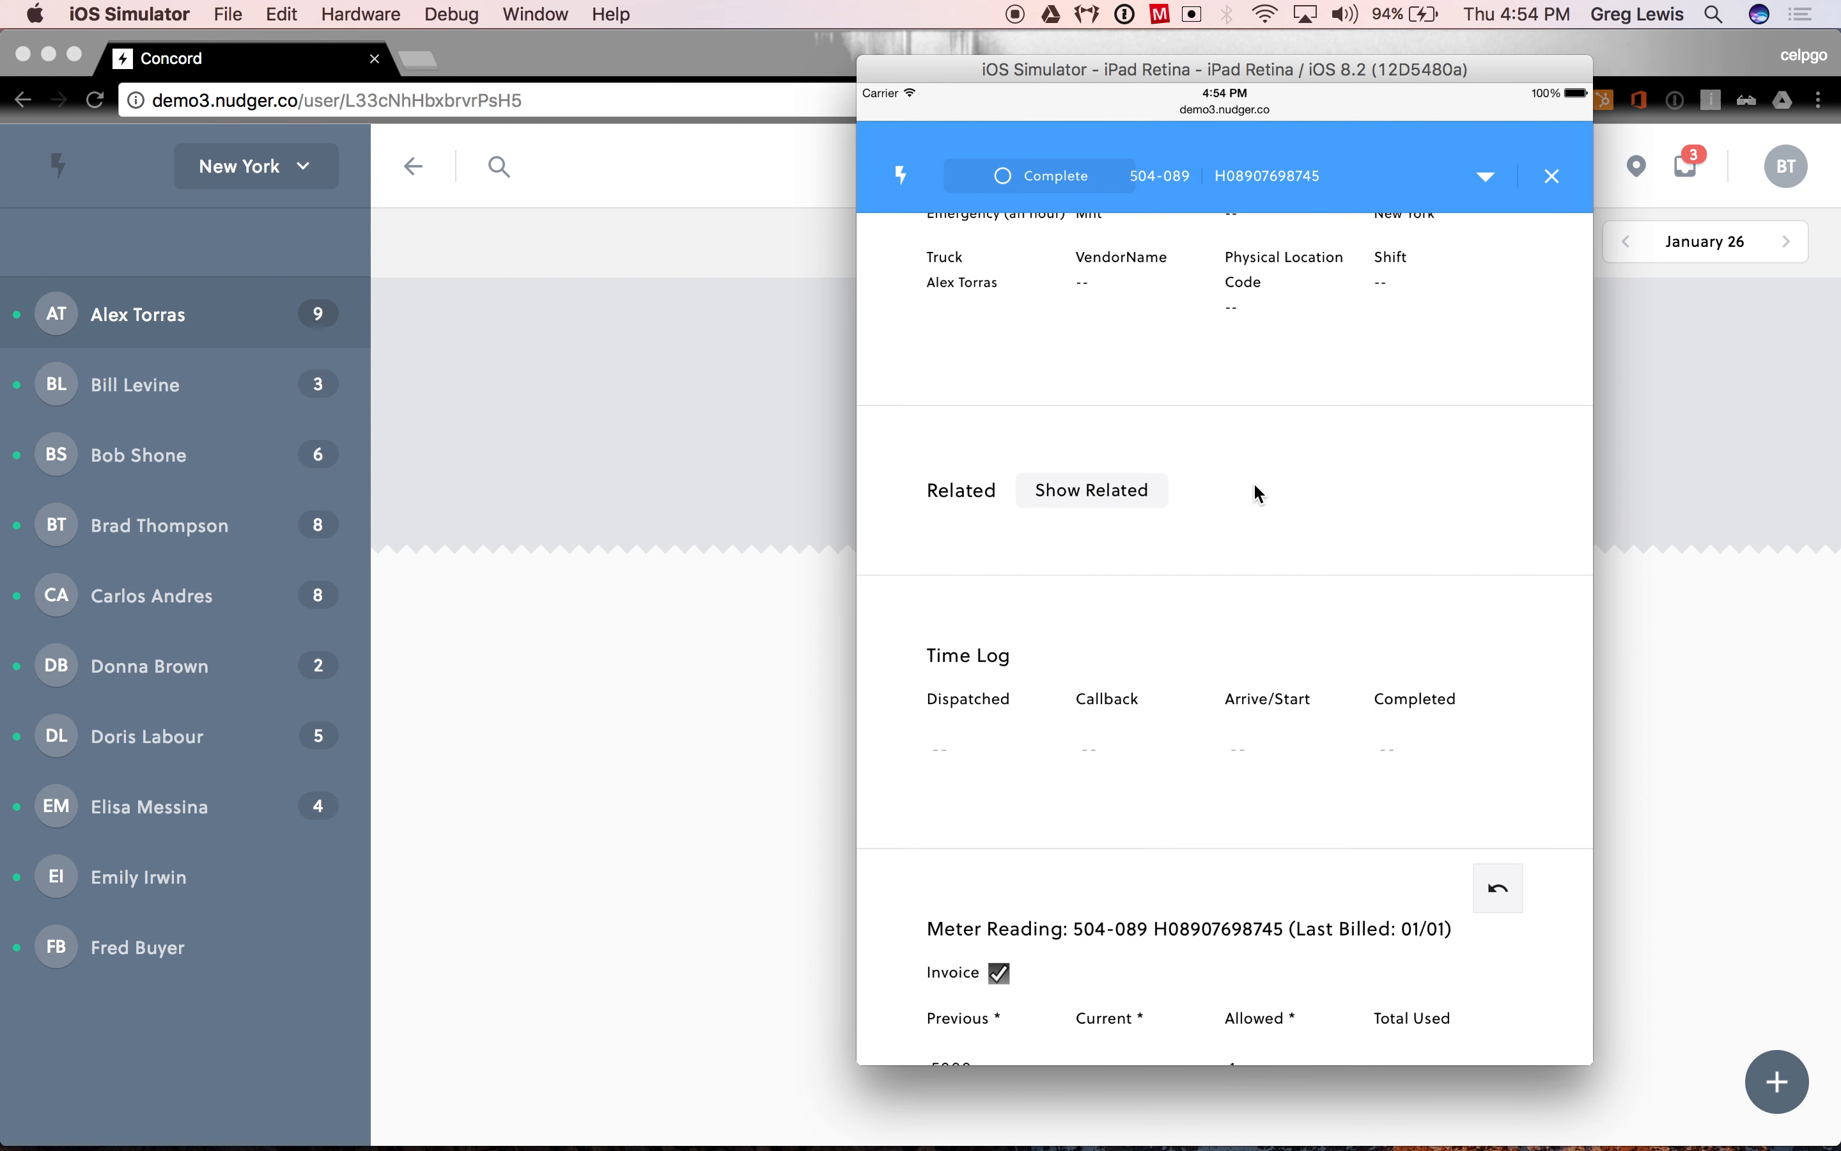
pyautogui.click(1093, 489)
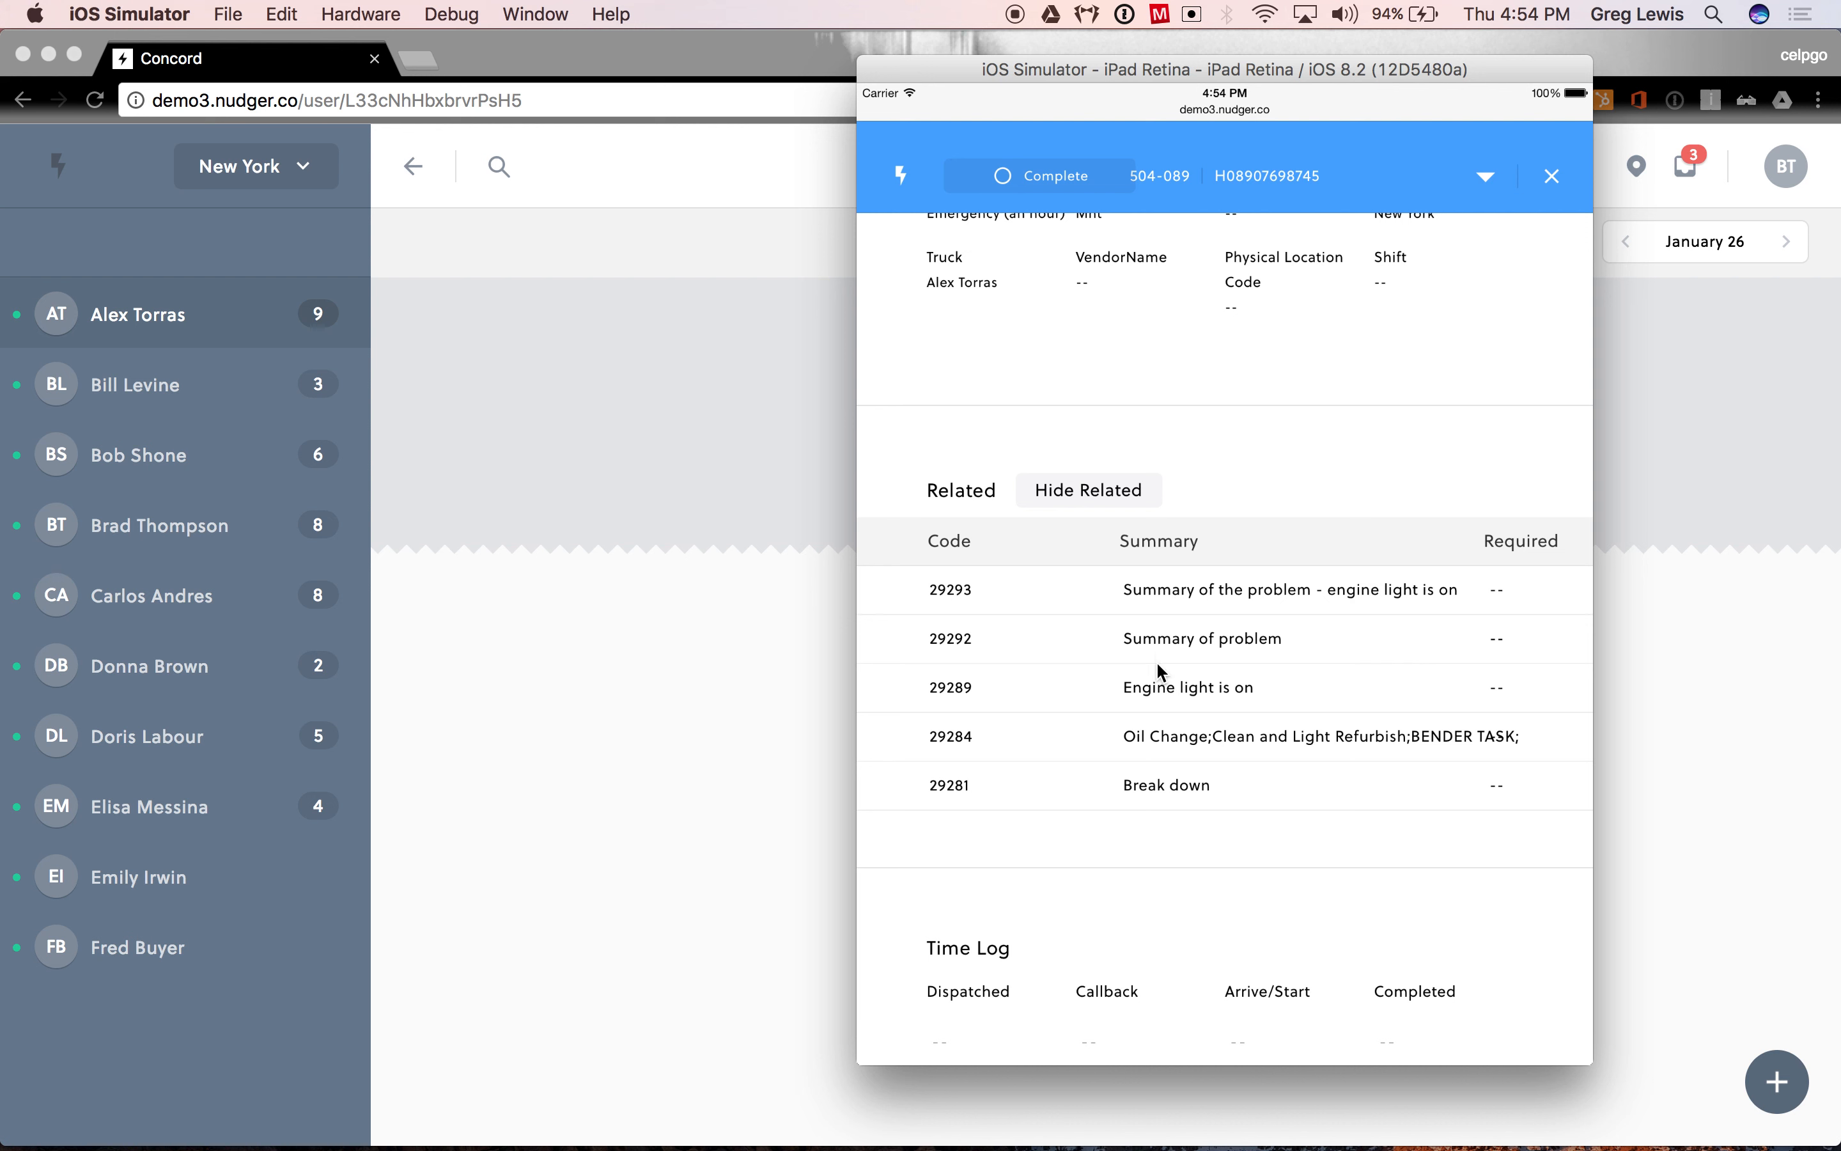
pyautogui.click(1105, 487)
# - Search the procedures for "oil" and add the Oil Change procedure to the work order
pyautogui.moveTo(1159, 631); pyautogui.dragTo(1156, 371)
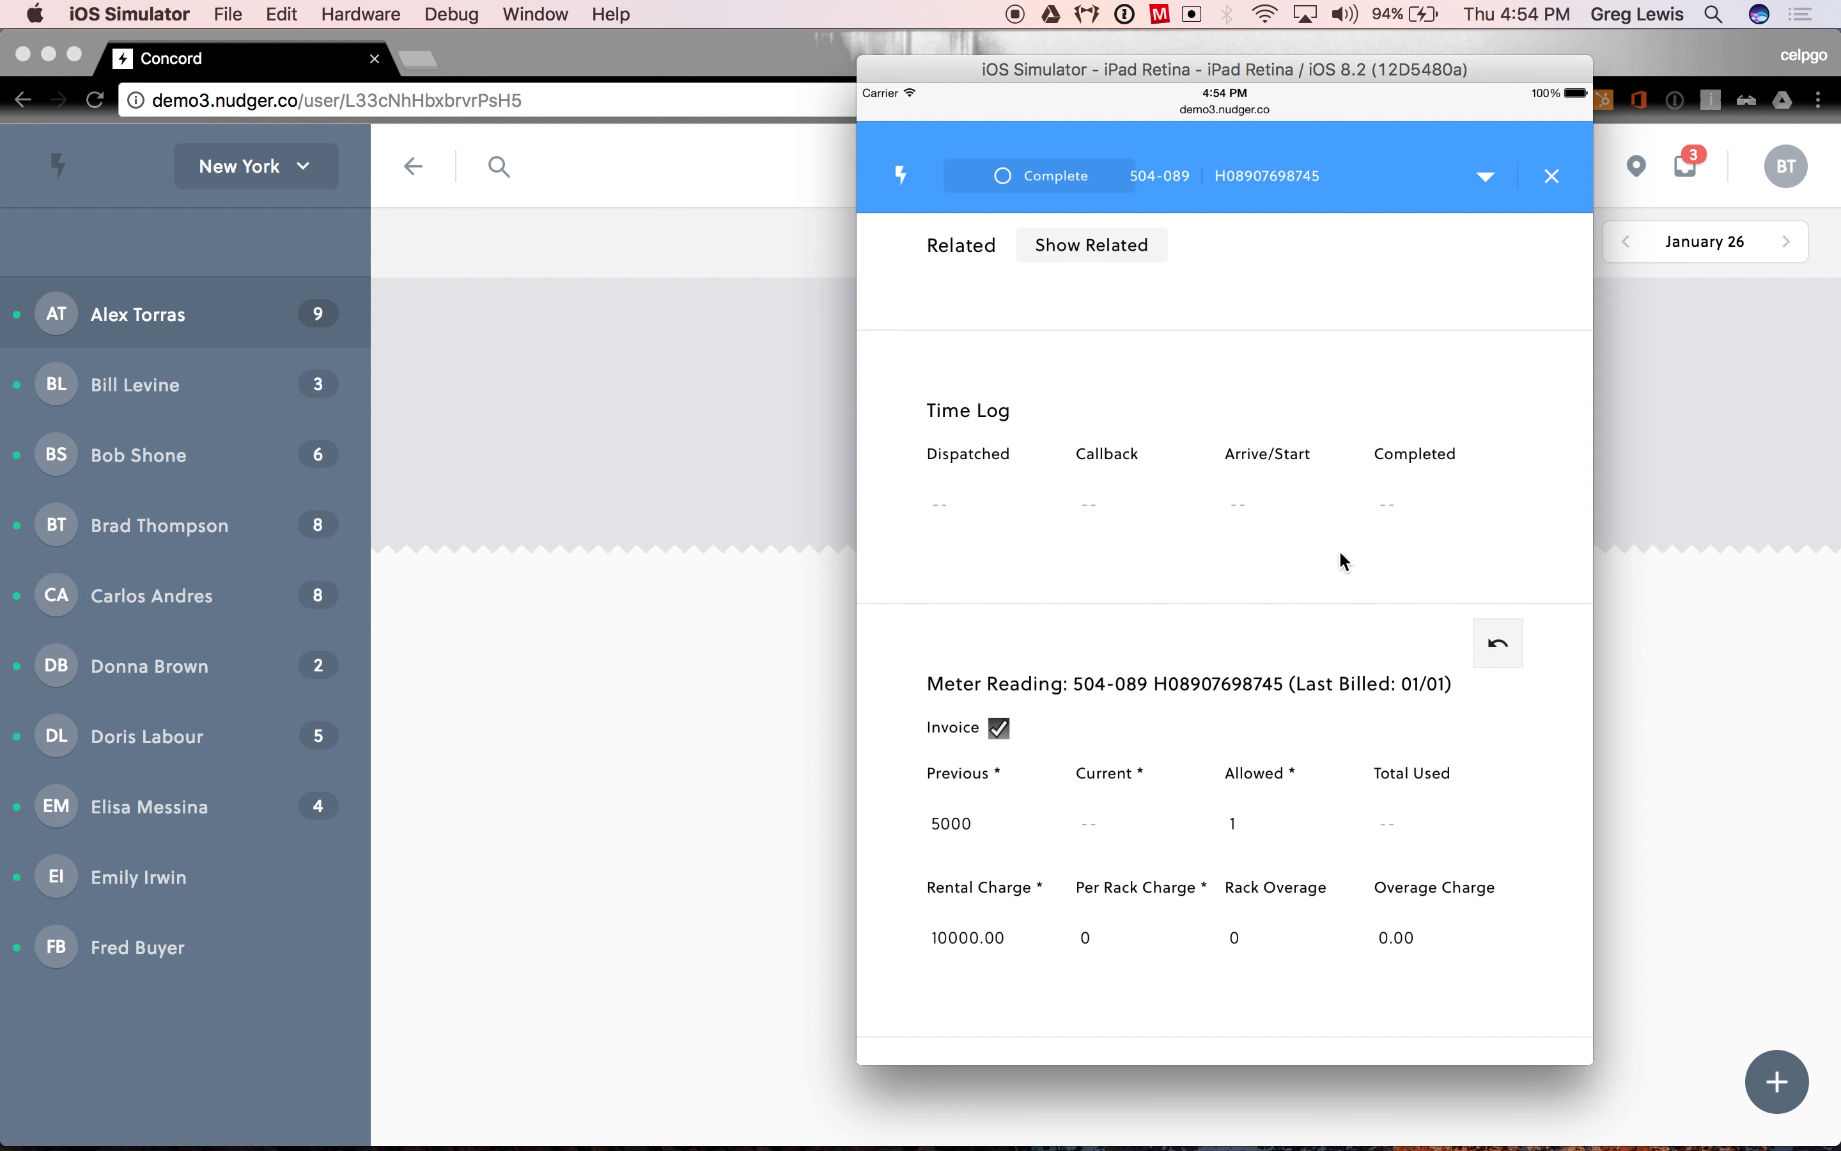
pyautogui.moveTo(1234, 588); pyautogui.dragTo(1216, 280)
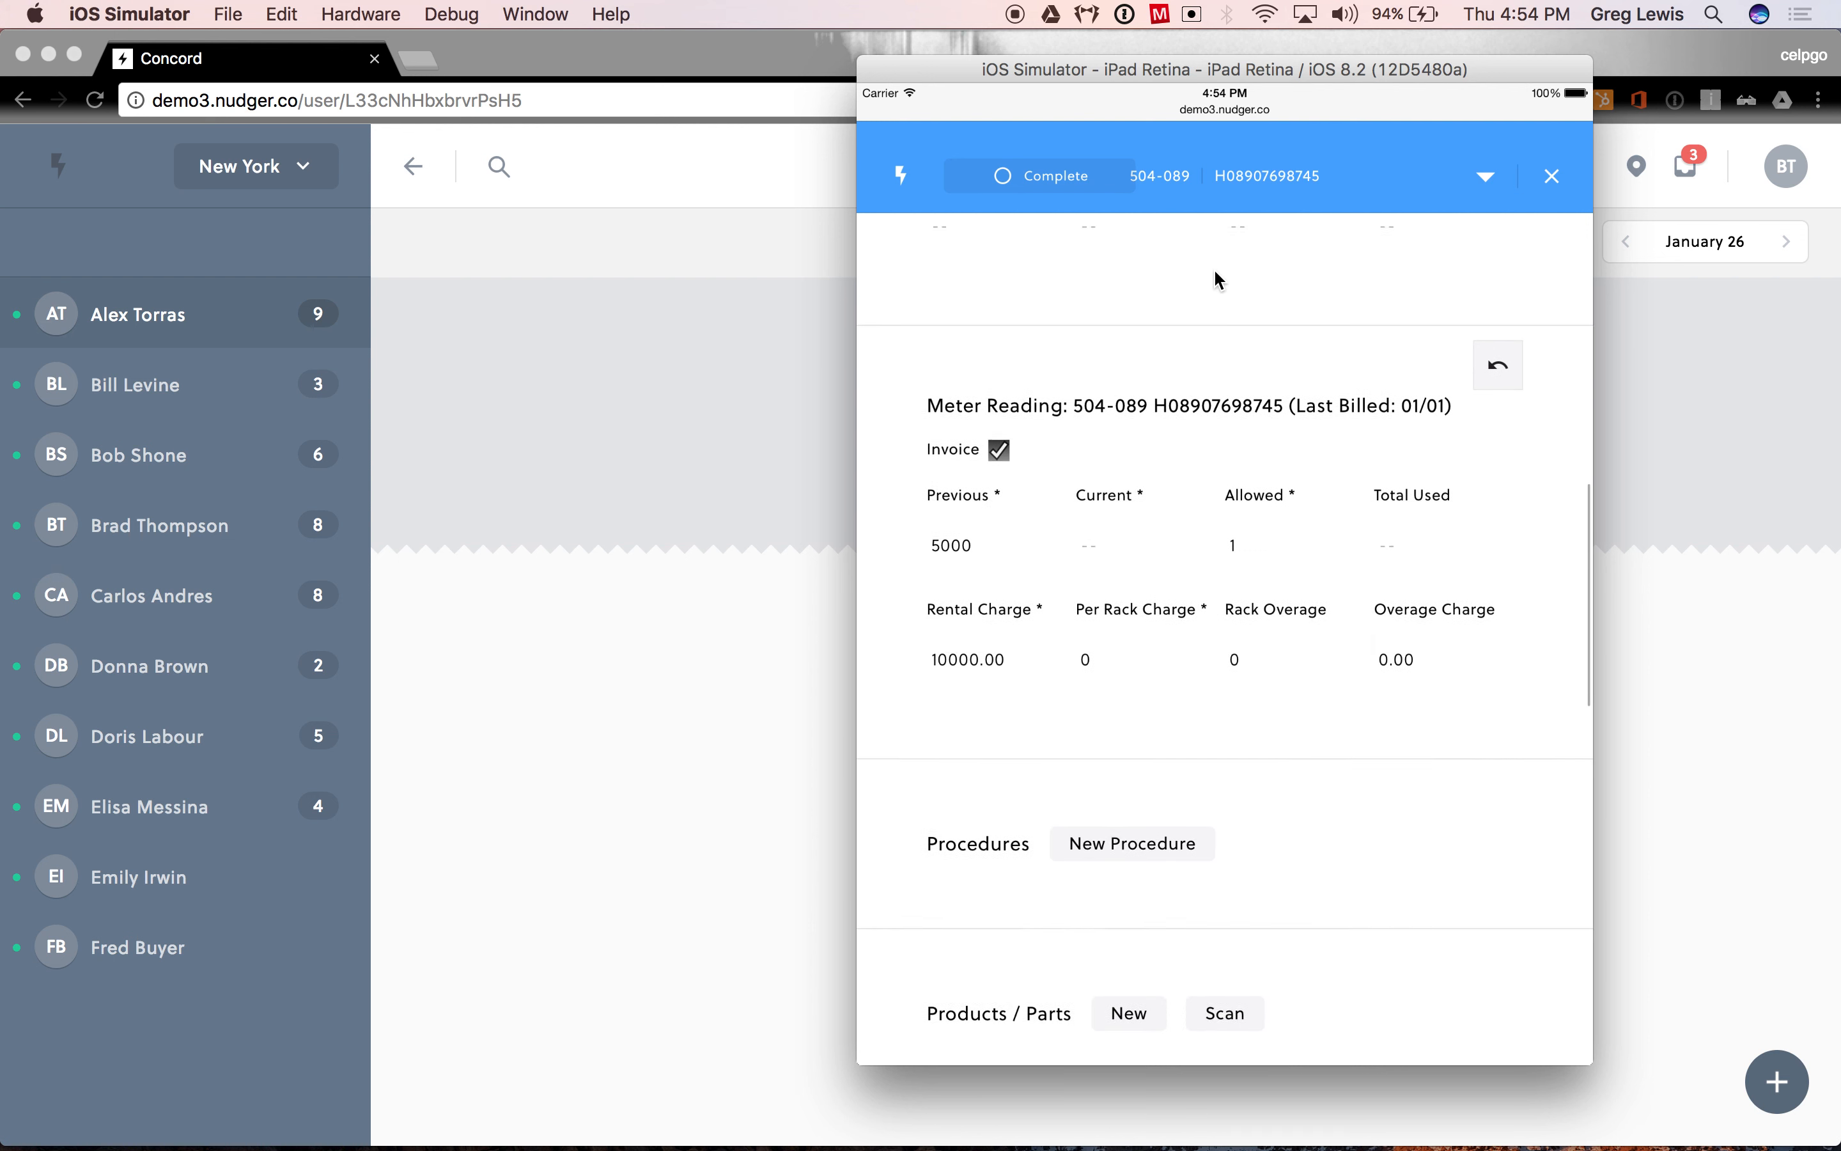
pyautogui.moveTo(1175, 707); pyautogui.dragTo(1171, 668)
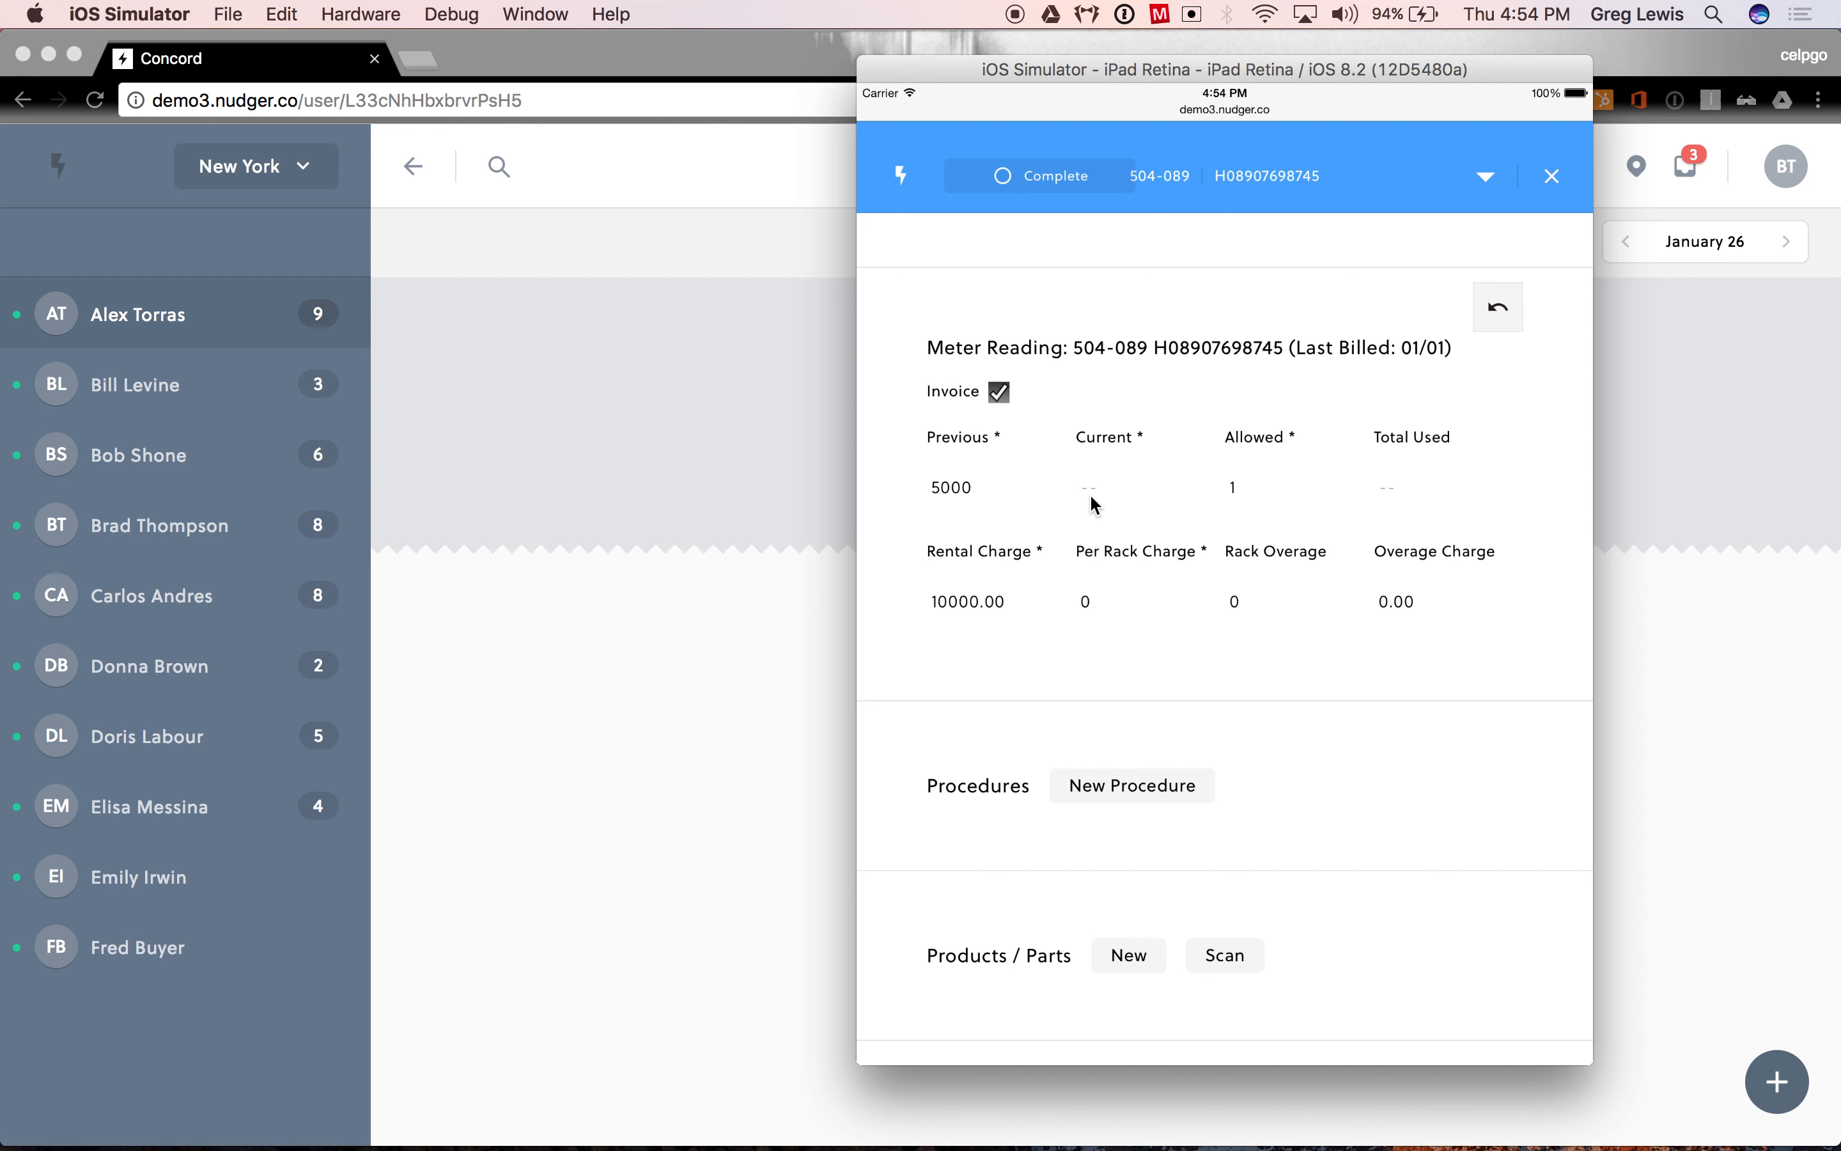
pyautogui.moveTo(1241, 682); pyautogui.dragTo(1270, 276)
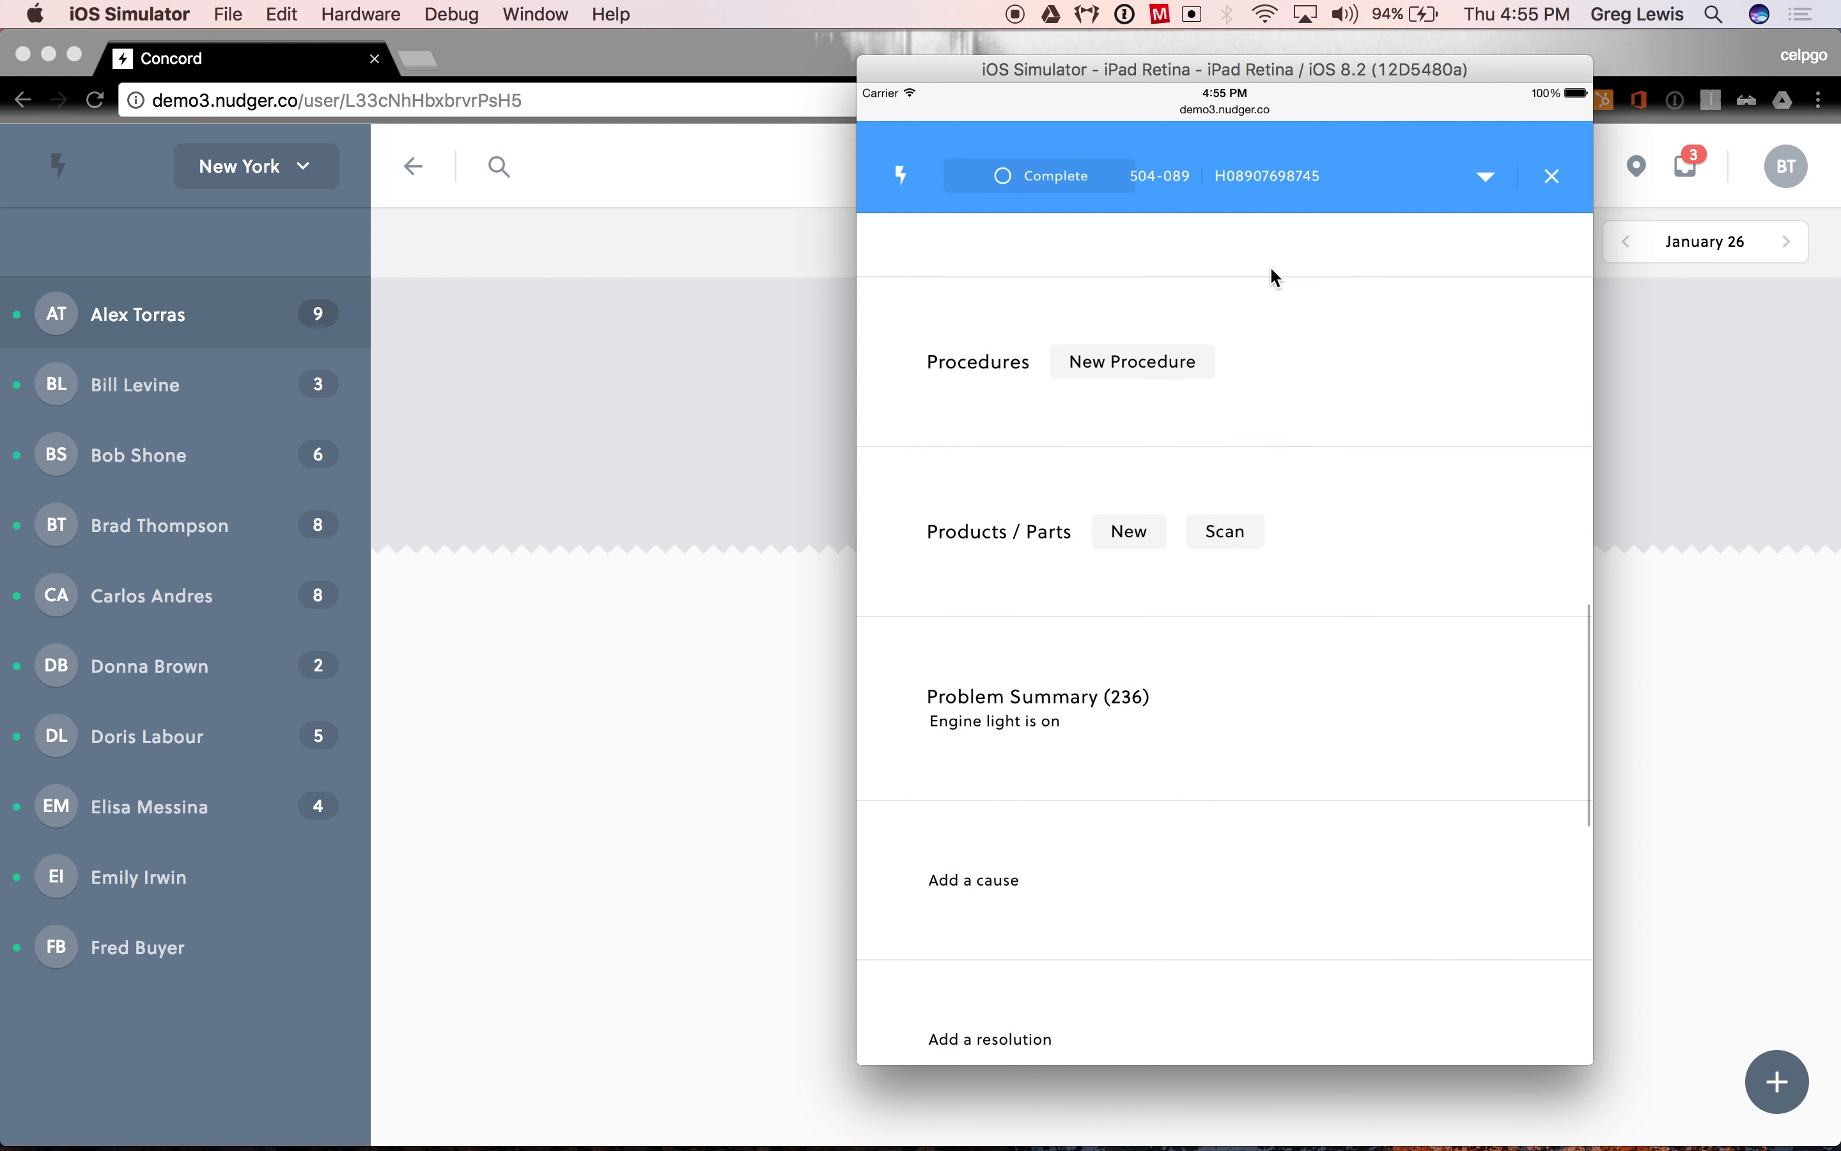
pyautogui.click(1140, 352)
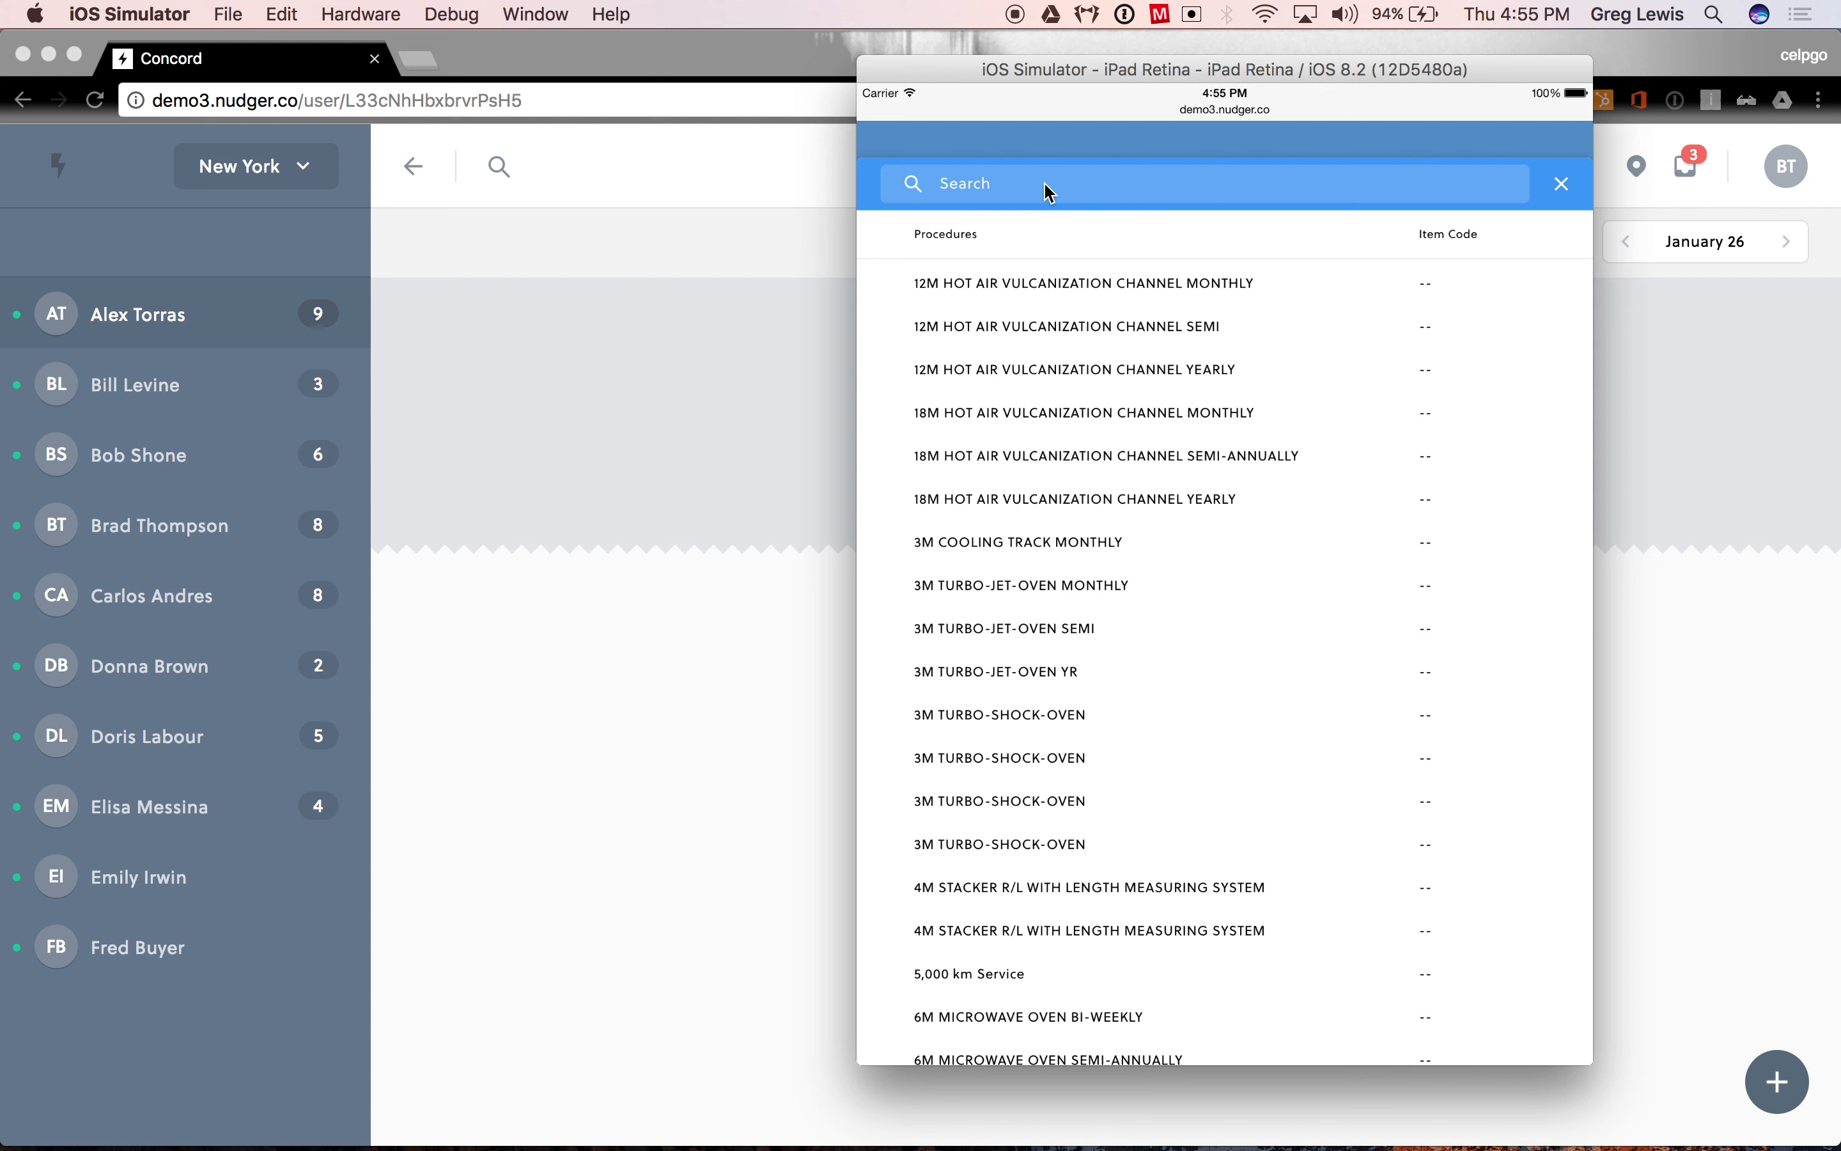
pyautogui.click(1048, 187)
pyautogui.write('oil')
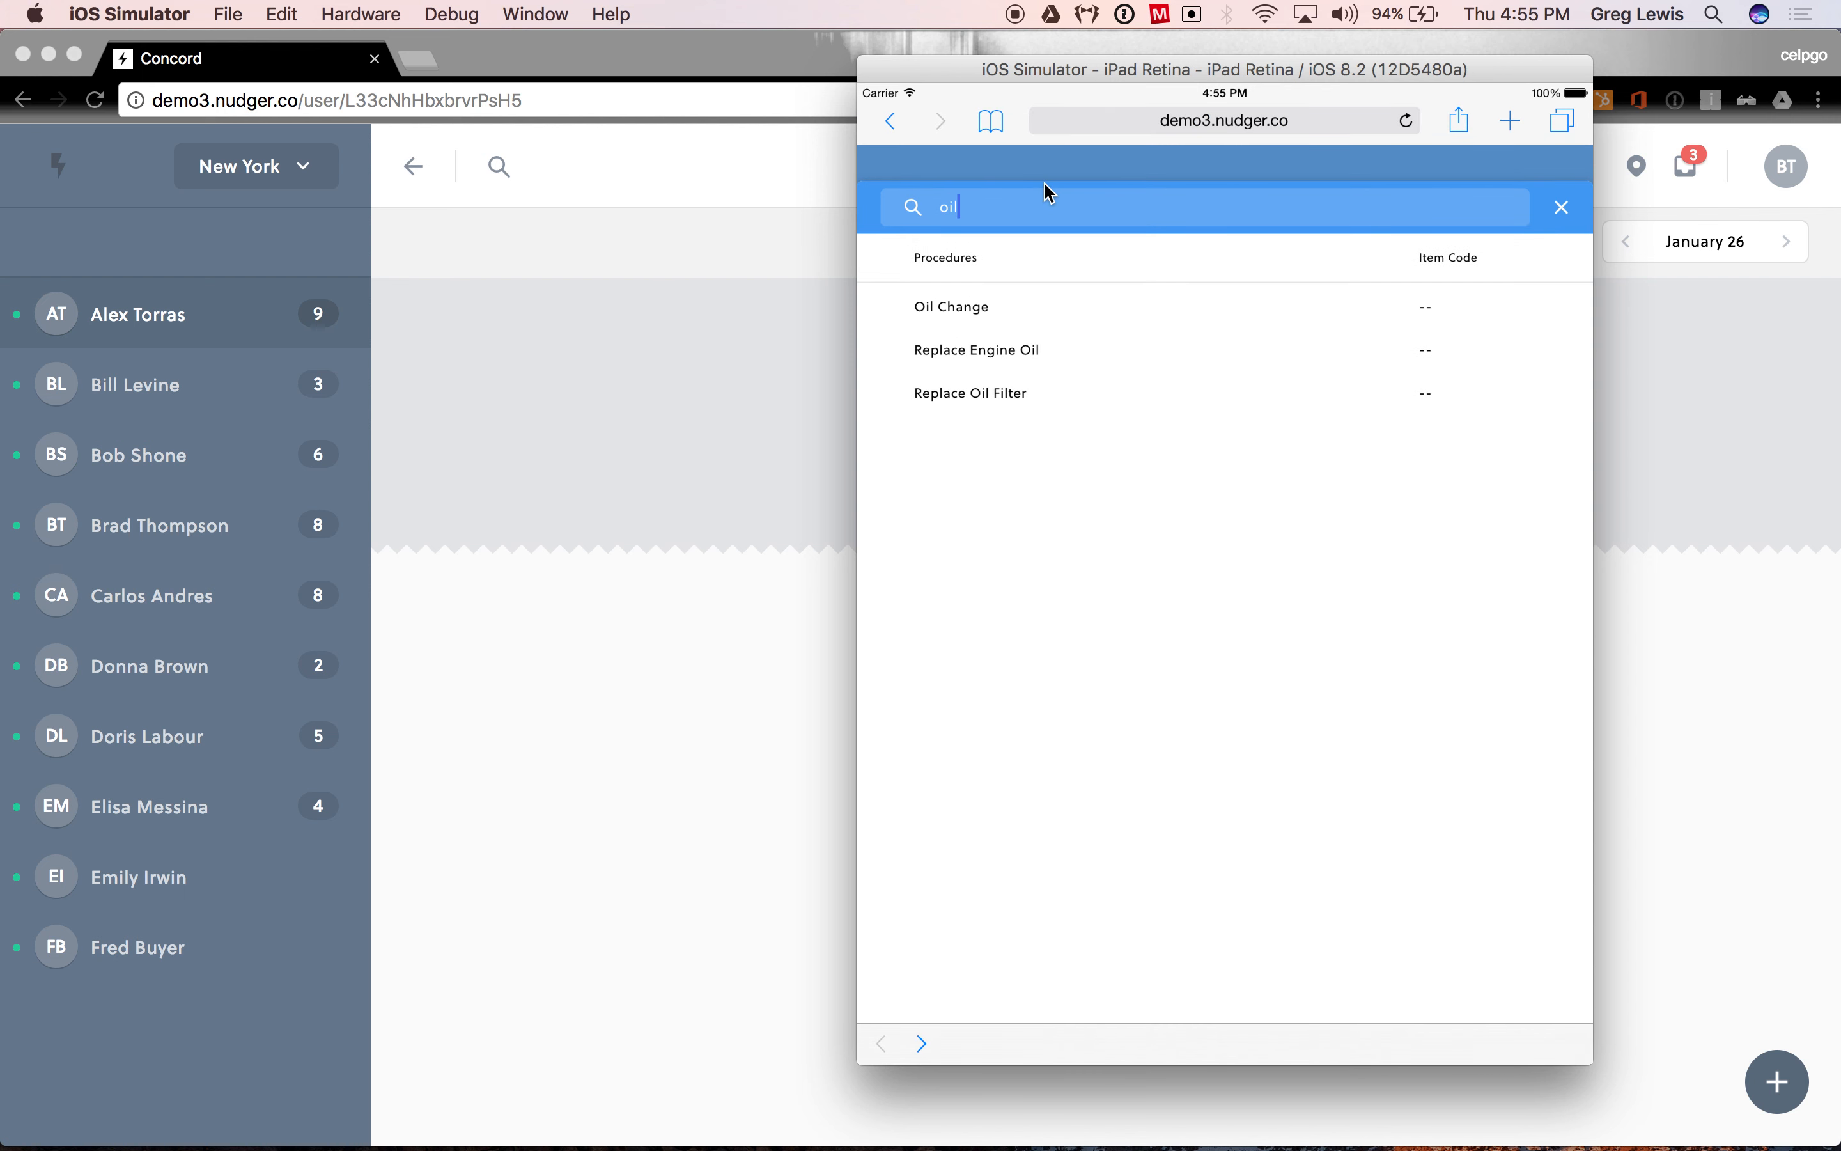
pyautogui.click(993, 312)
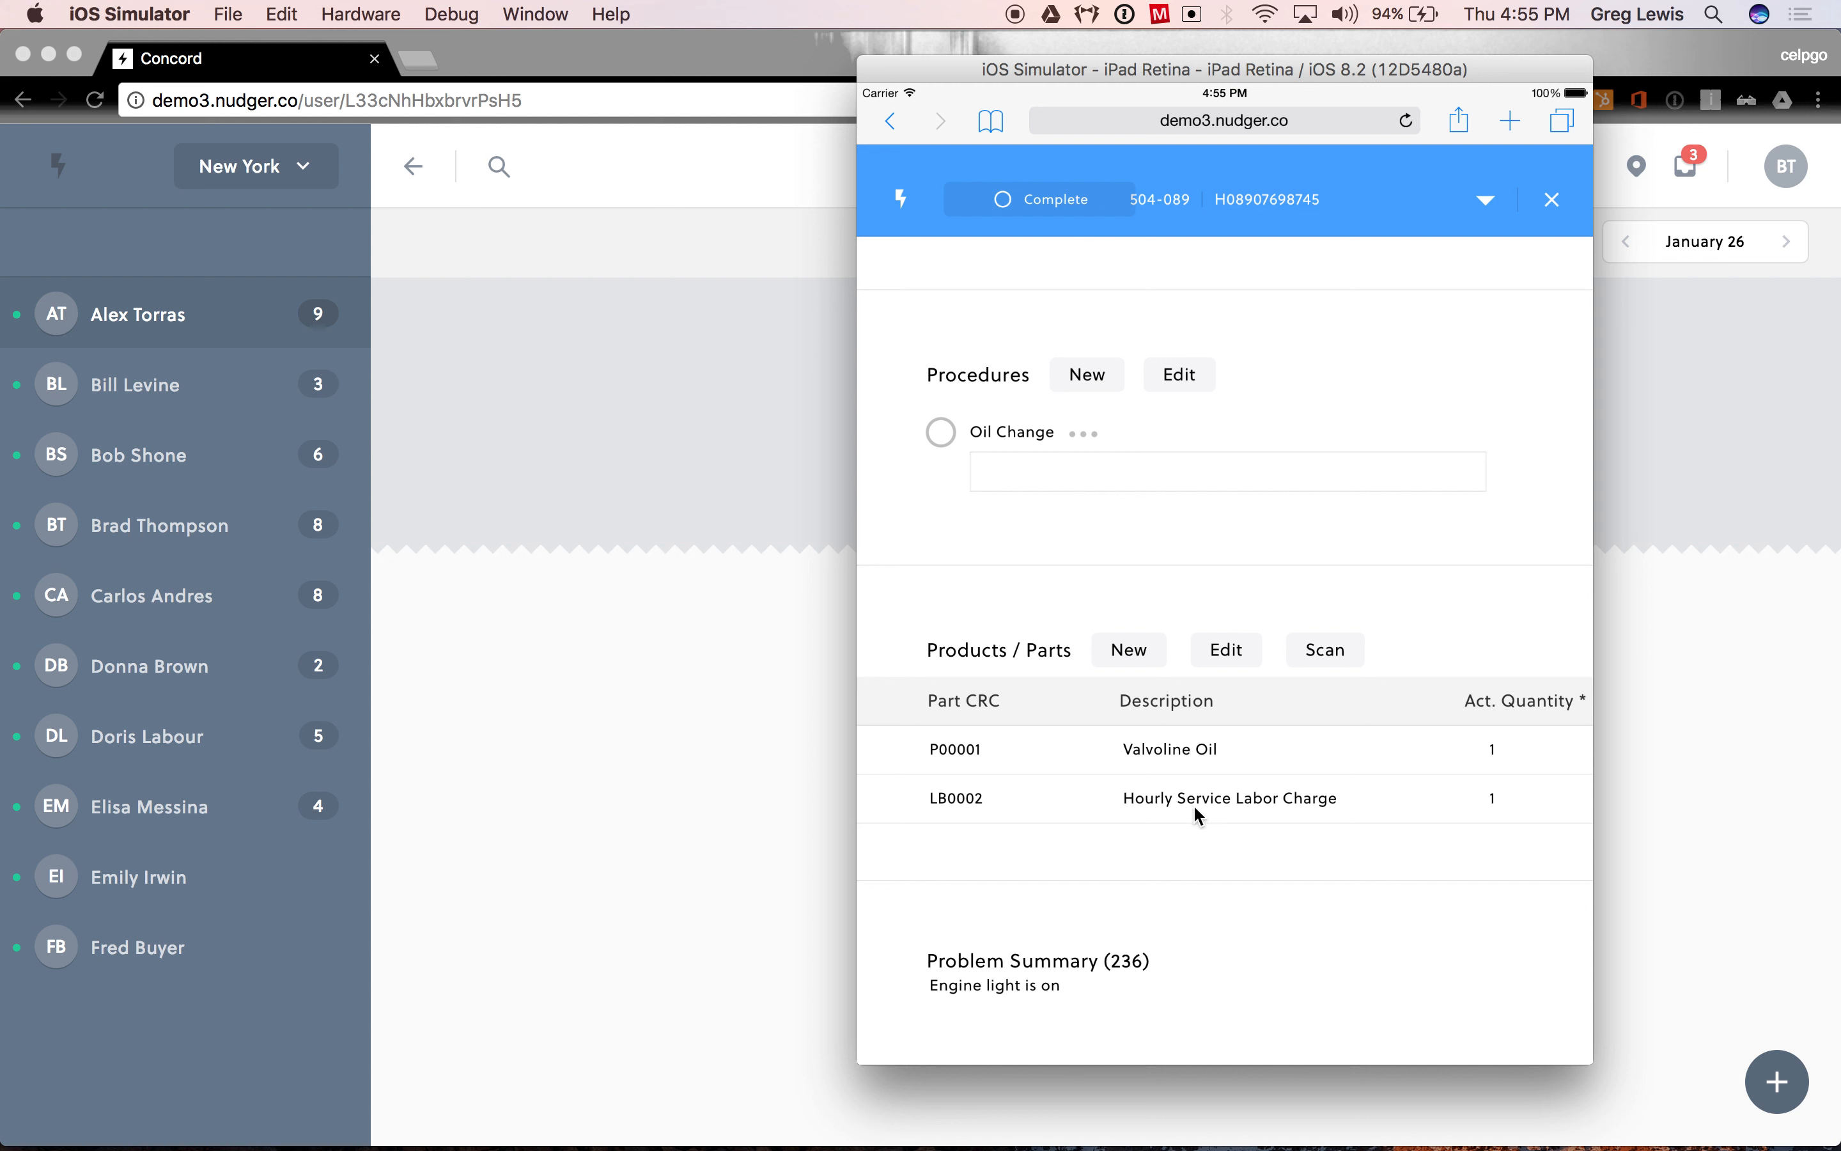
# - Expand the Oil Change procedure, enter the note "Oil change complete" and mark the procedure as done
pyautogui.click(1088, 435)
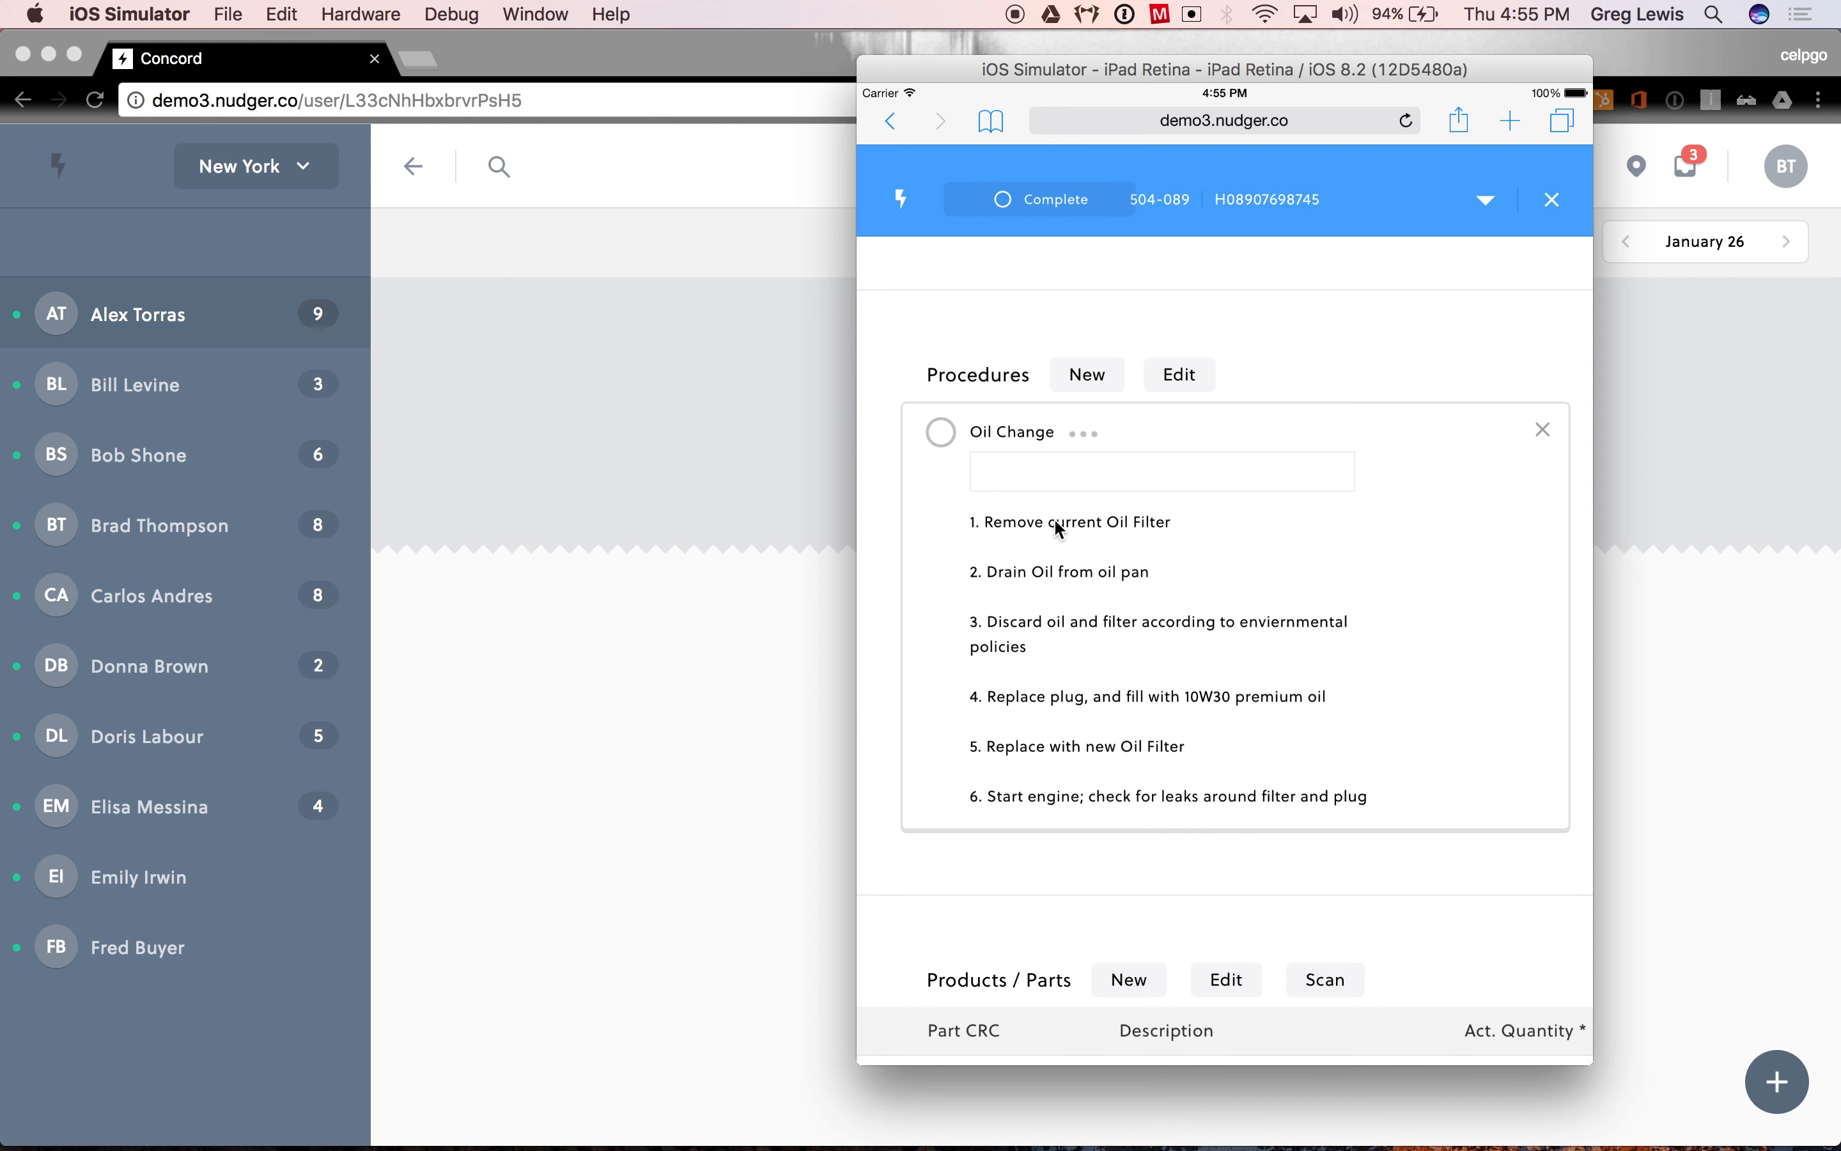
pyautogui.click(1084, 464)
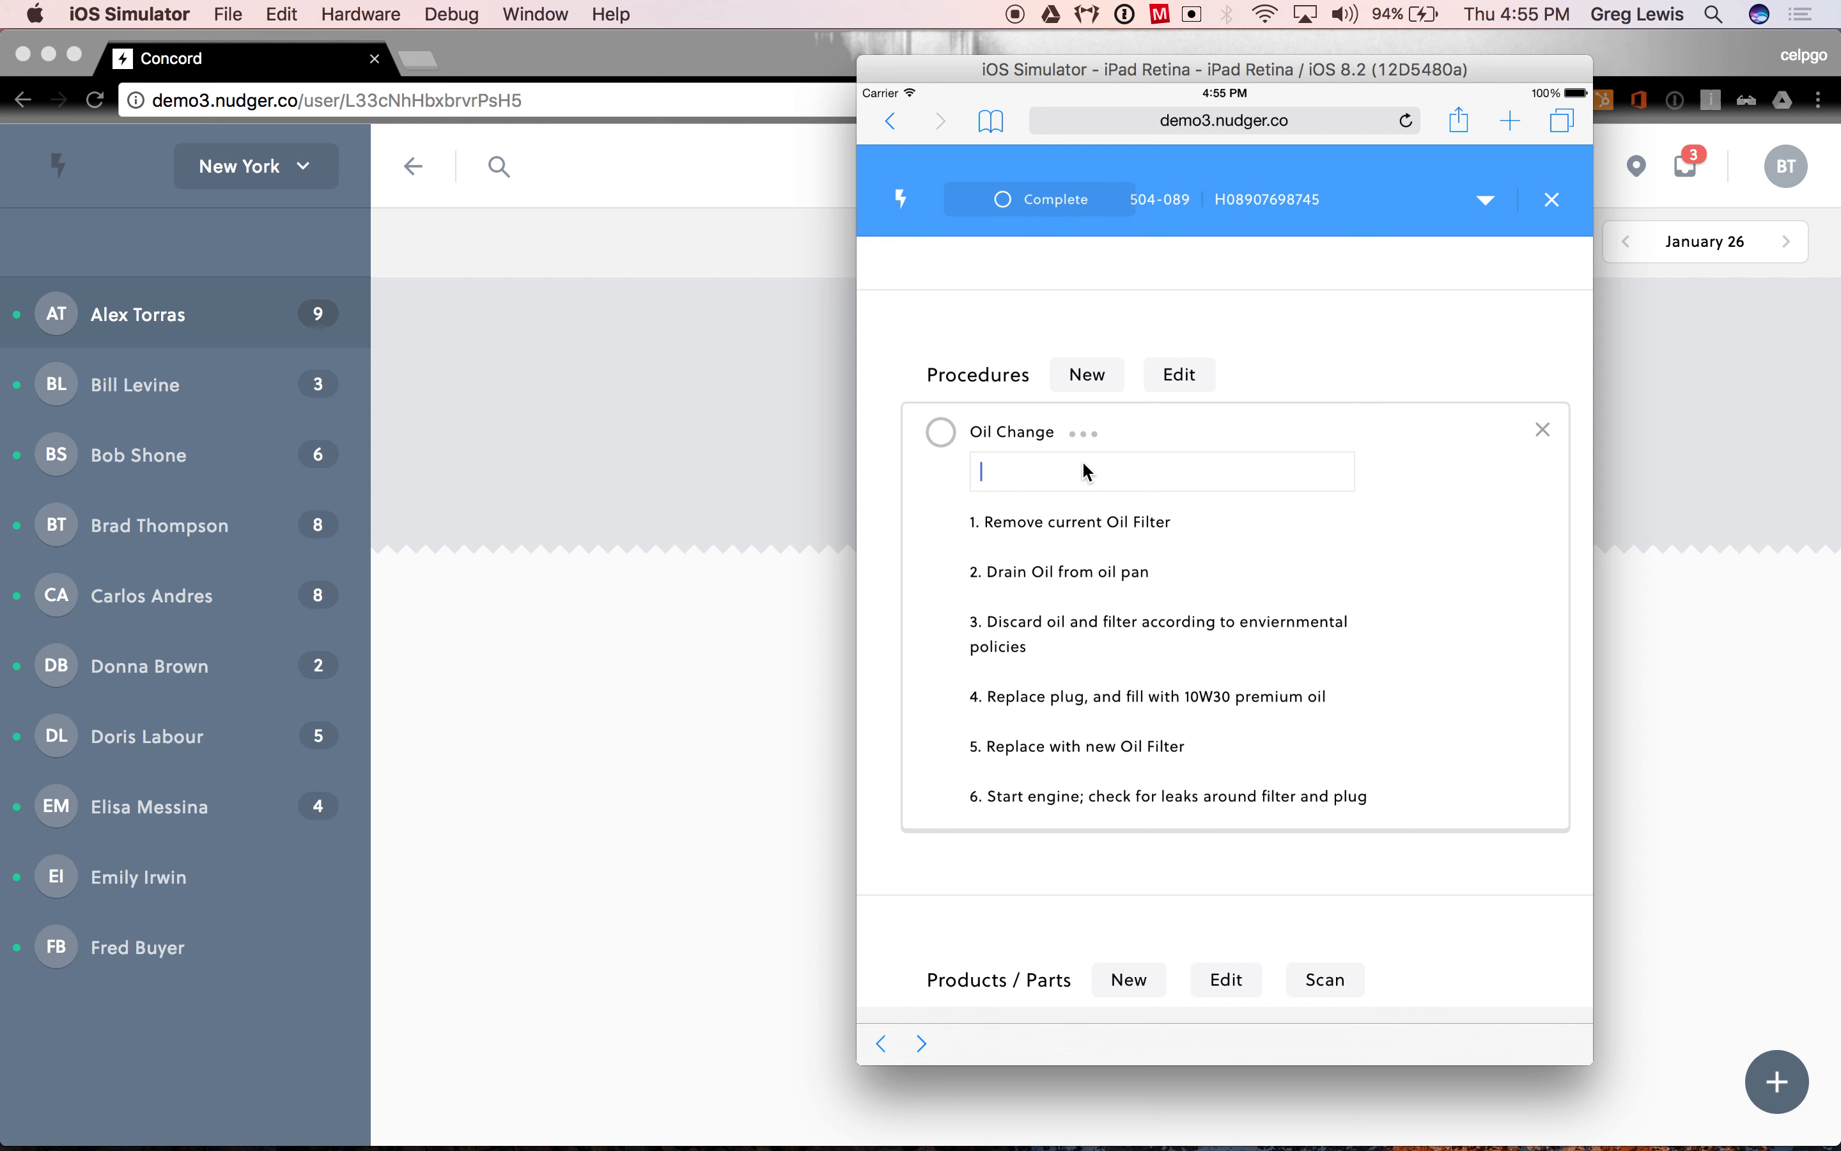
pyautogui.write('Oil ')
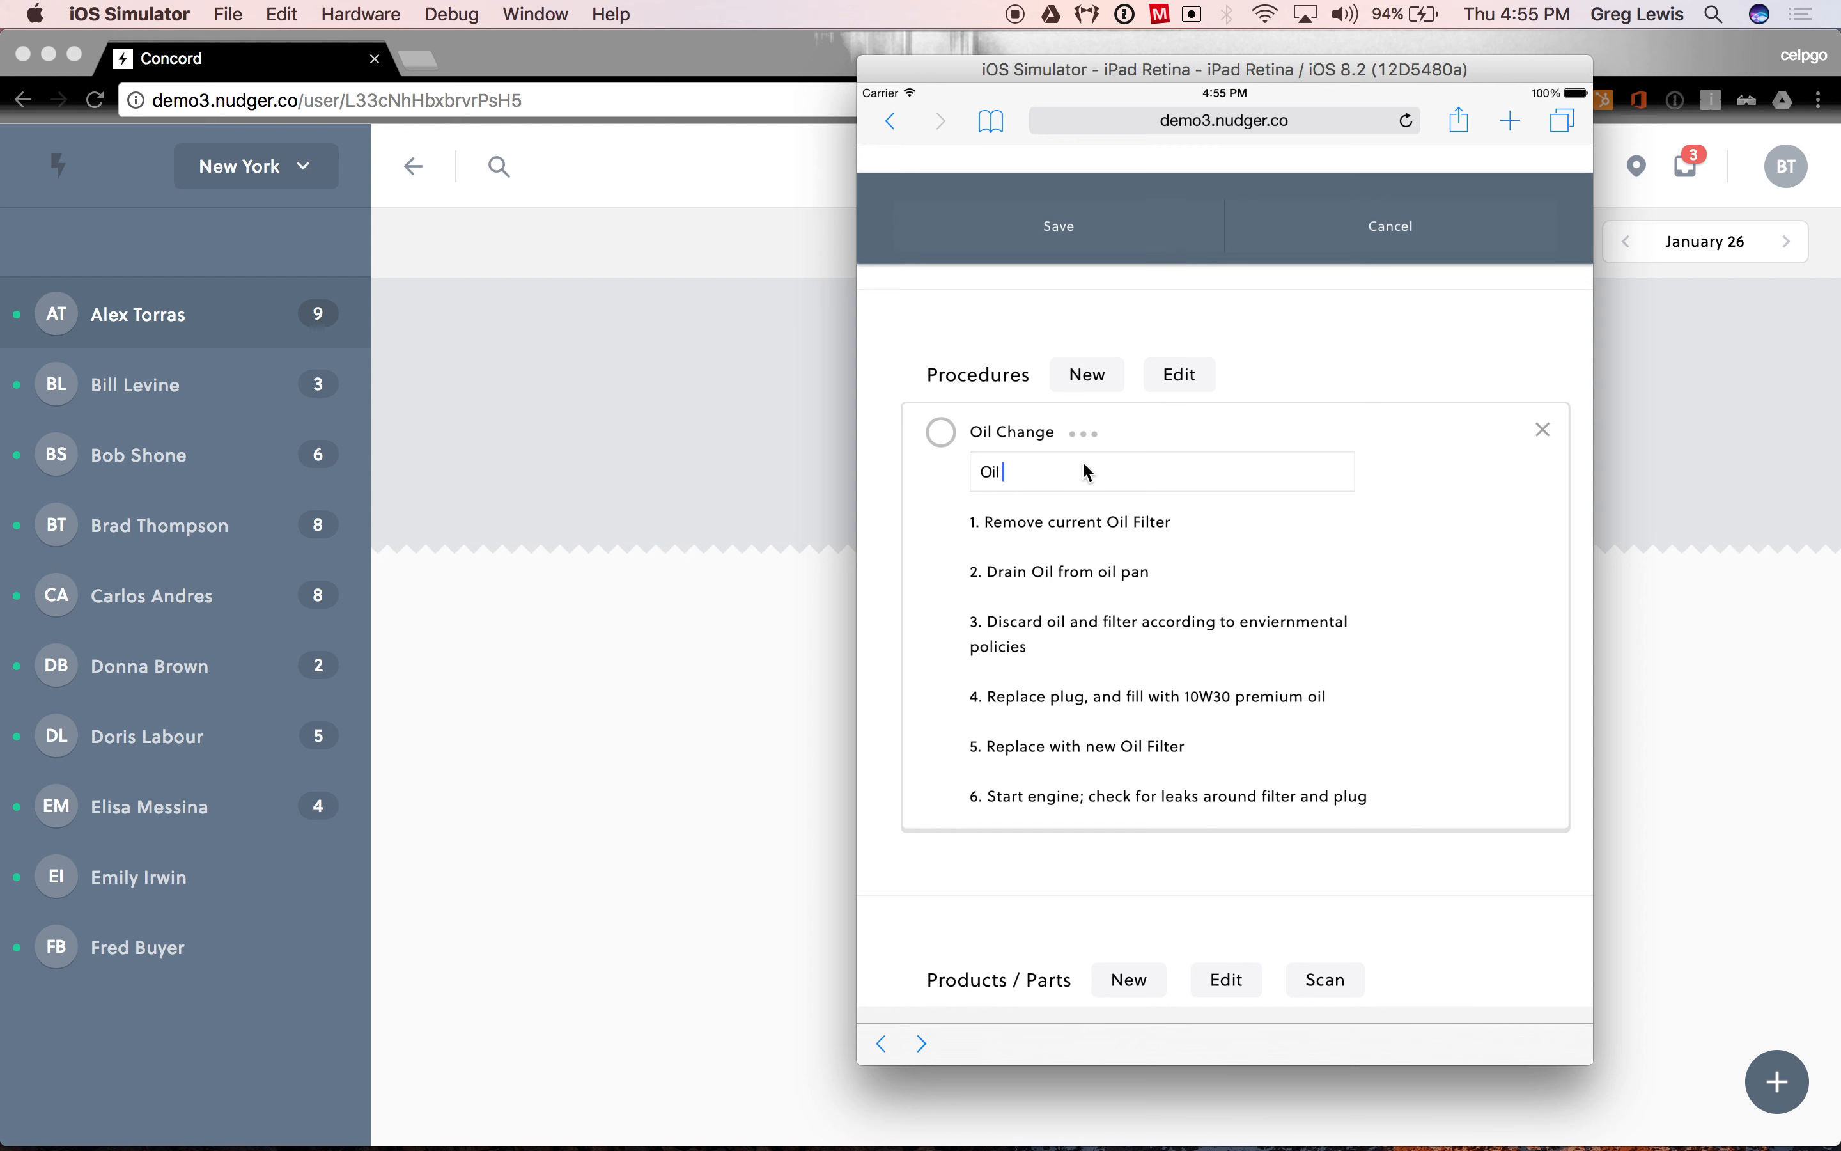
pyautogui.write('change complete')
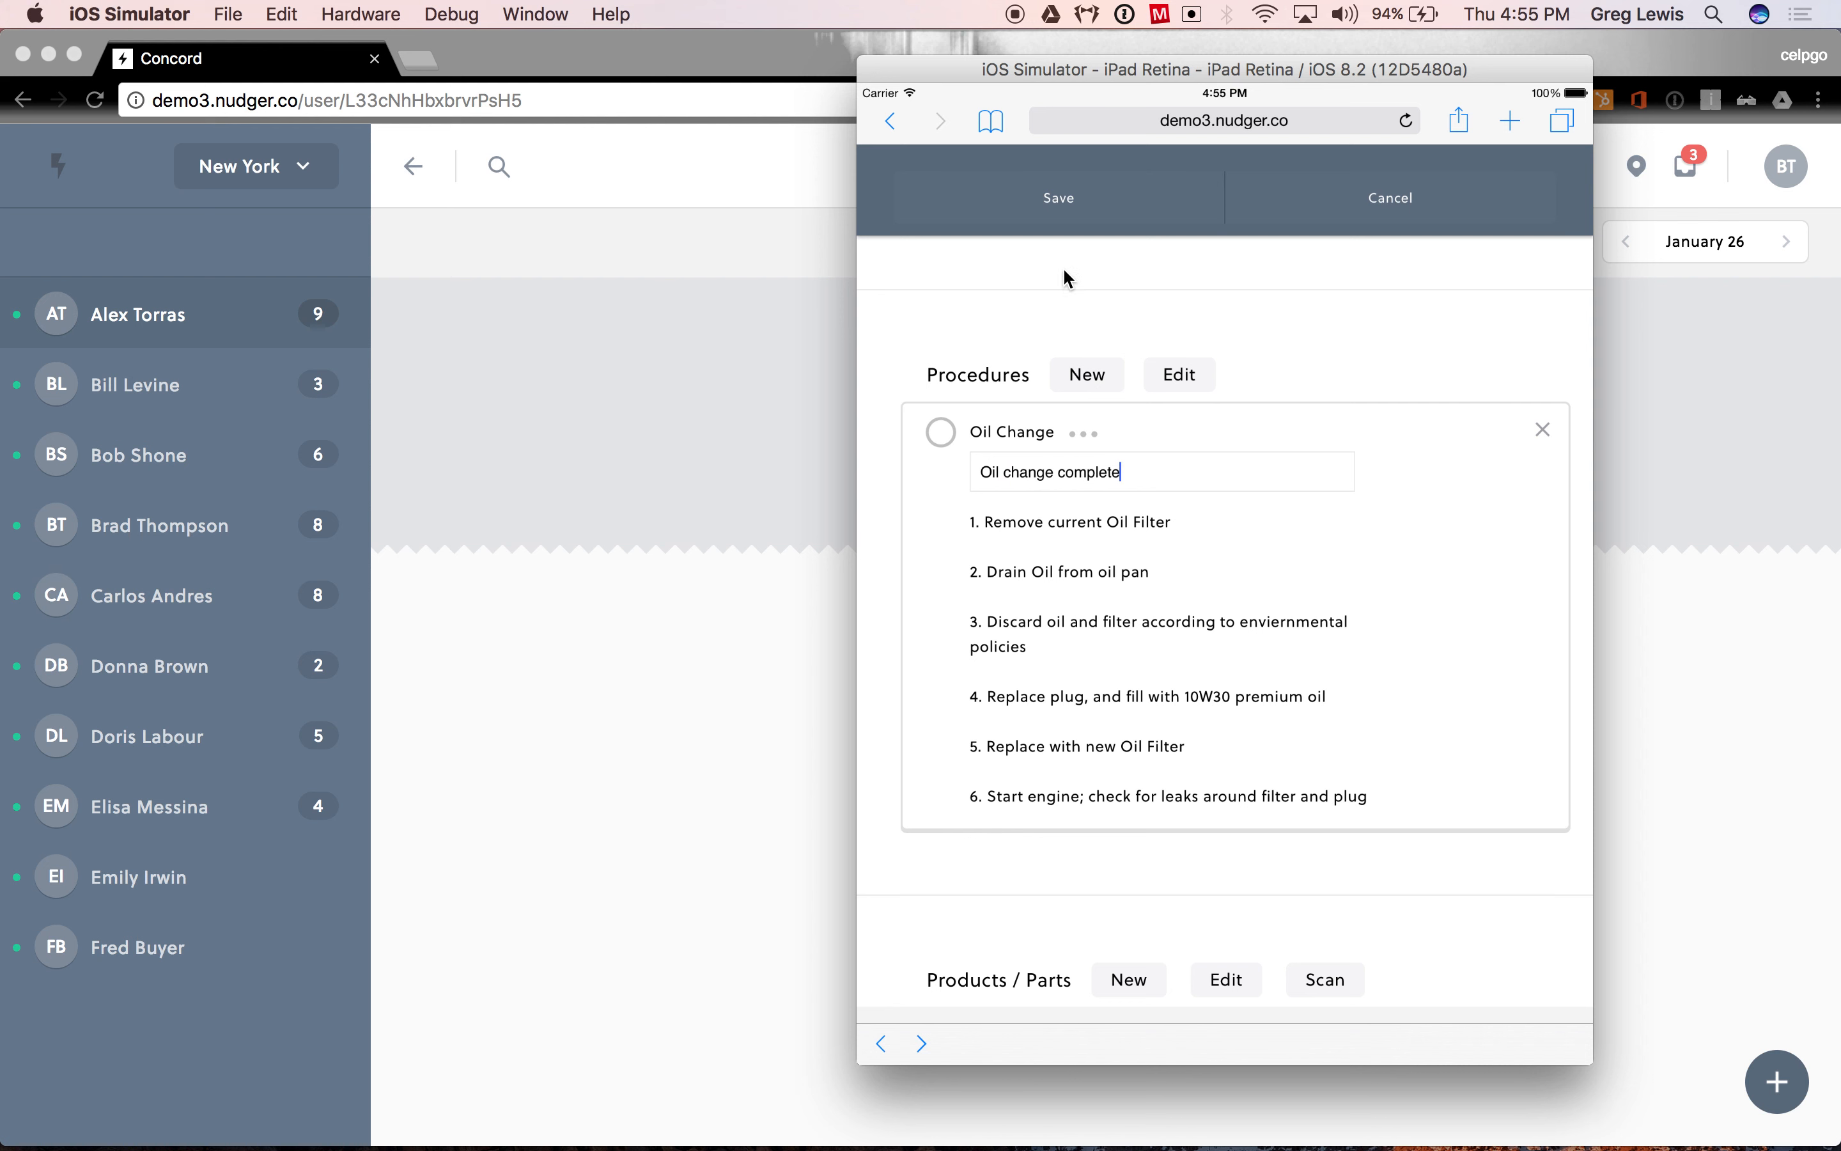
pyautogui.click(940, 432)
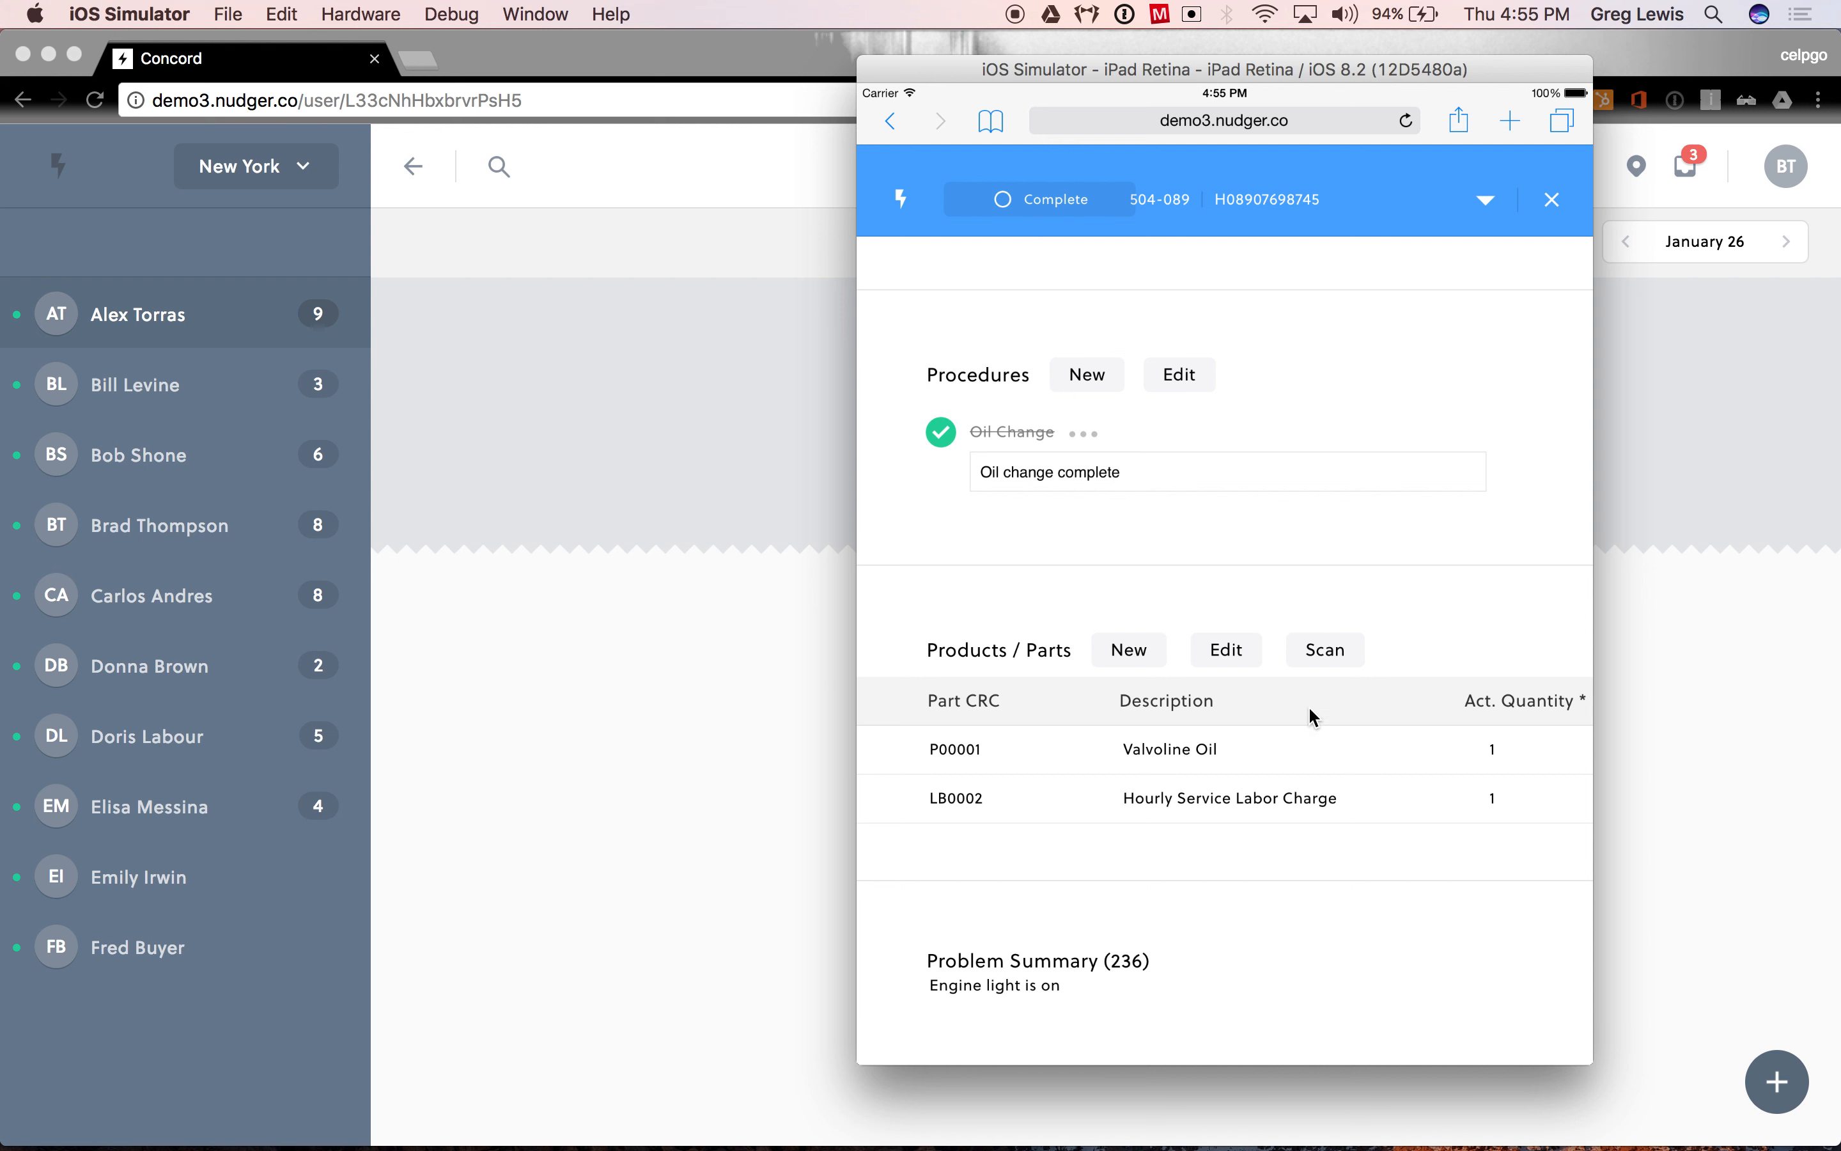
# - Set the actual quantities to 4.5 for Valvoline Oil and 1.5 for Hourly Service Labor Charge, and save the work order
pyautogui.moveTo(1342, 700); pyautogui.dragTo(1211, 700)
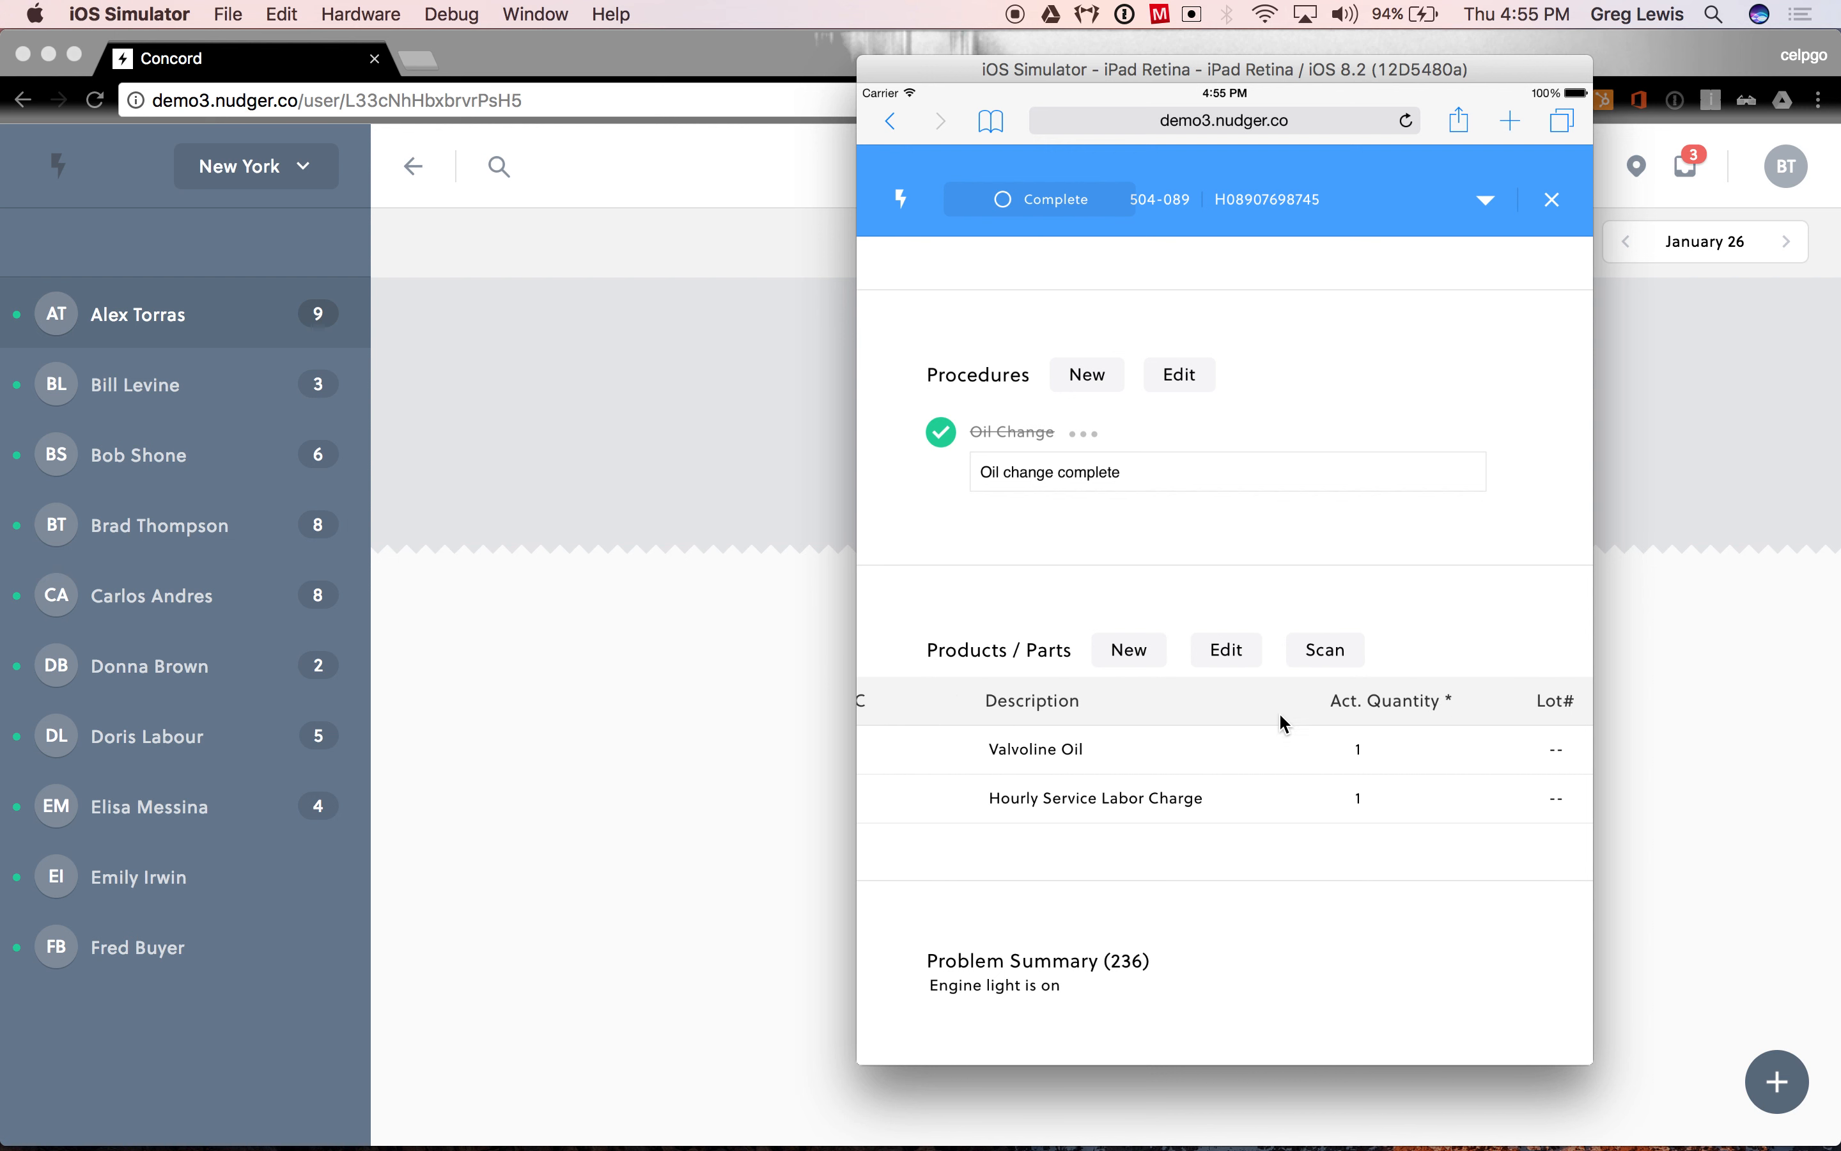
pyautogui.click(1388, 754)
pyautogui.press('BackSpace')
pyautogui.write('4.5')
pyautogui.click(1382, 700)
pyautogui.write('.5')
pyautogui.moveTo(1437, 596); pyautogui.dragTo(1107, 601)
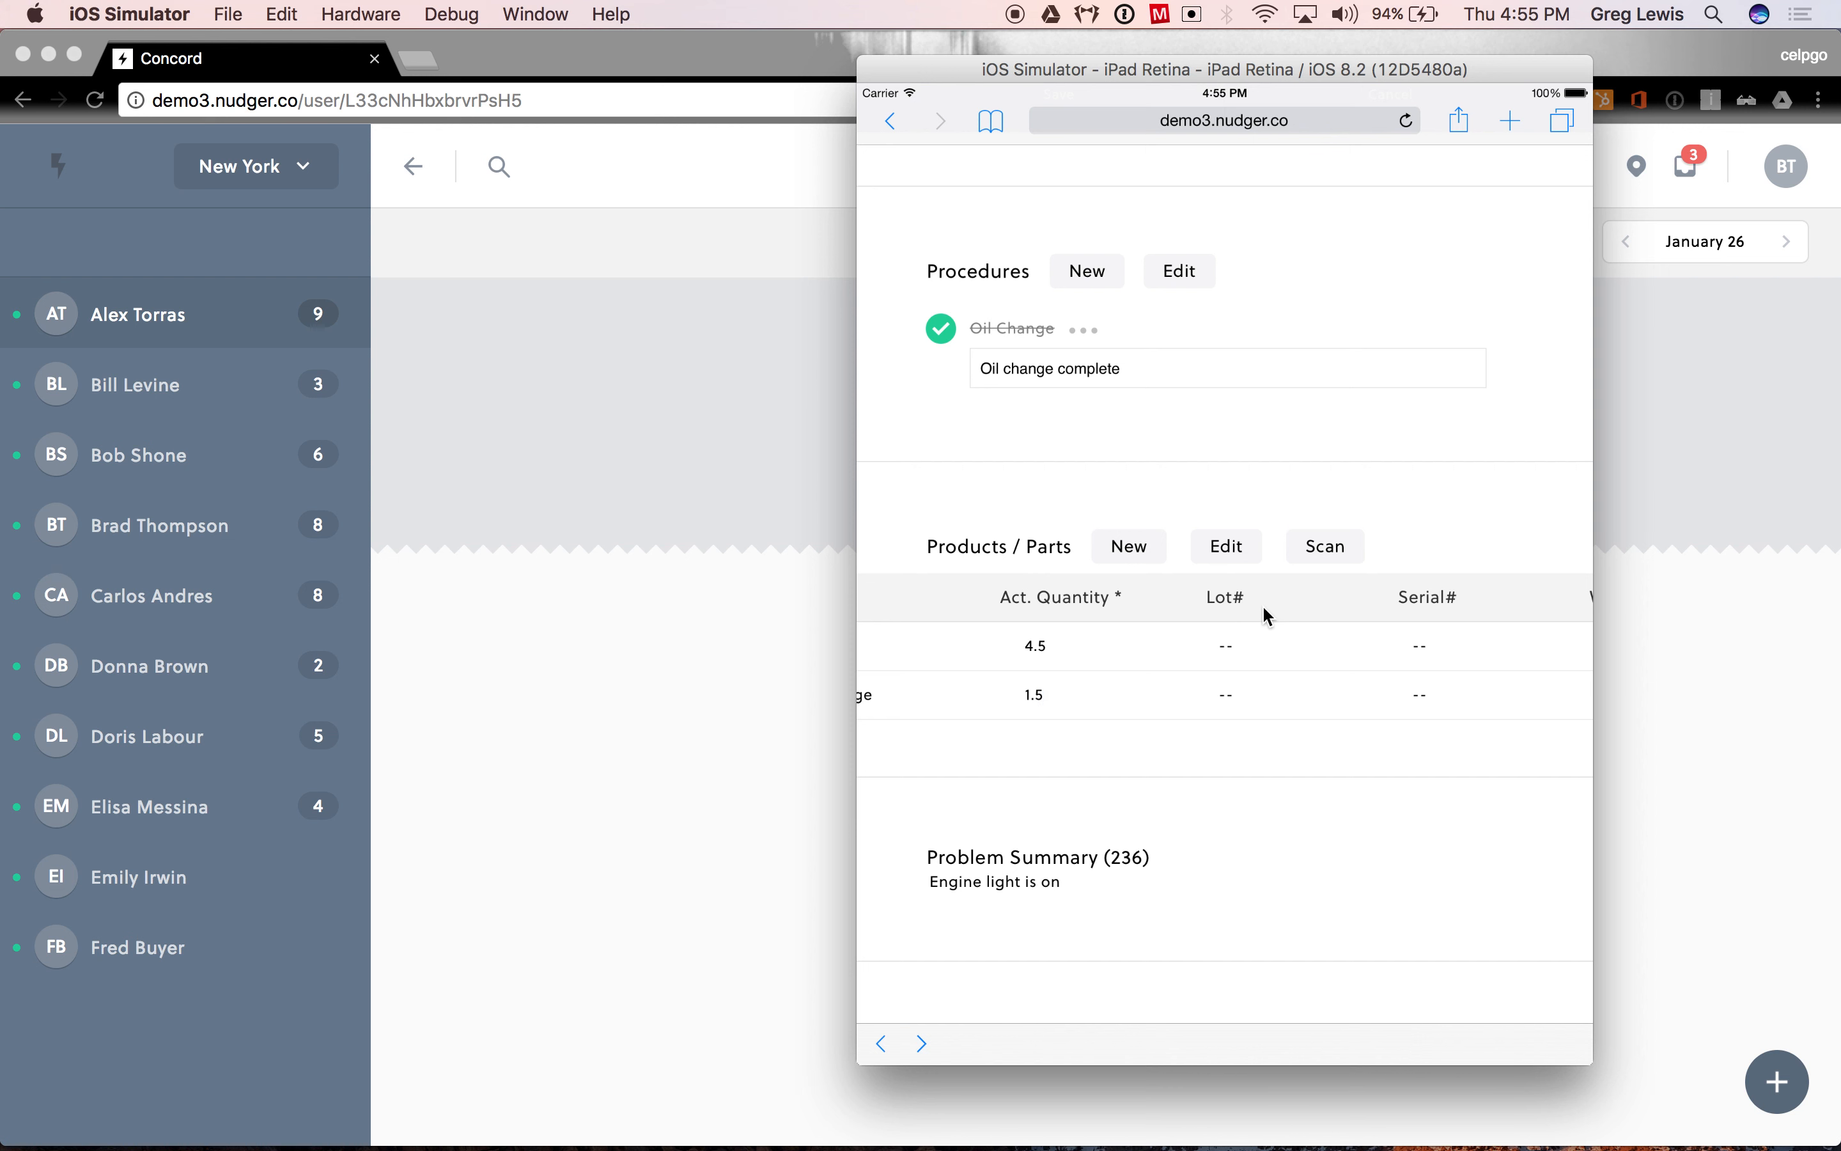
pyautogui.moveTo(1441, 600); pyautogui.dragTo(1285, 608)
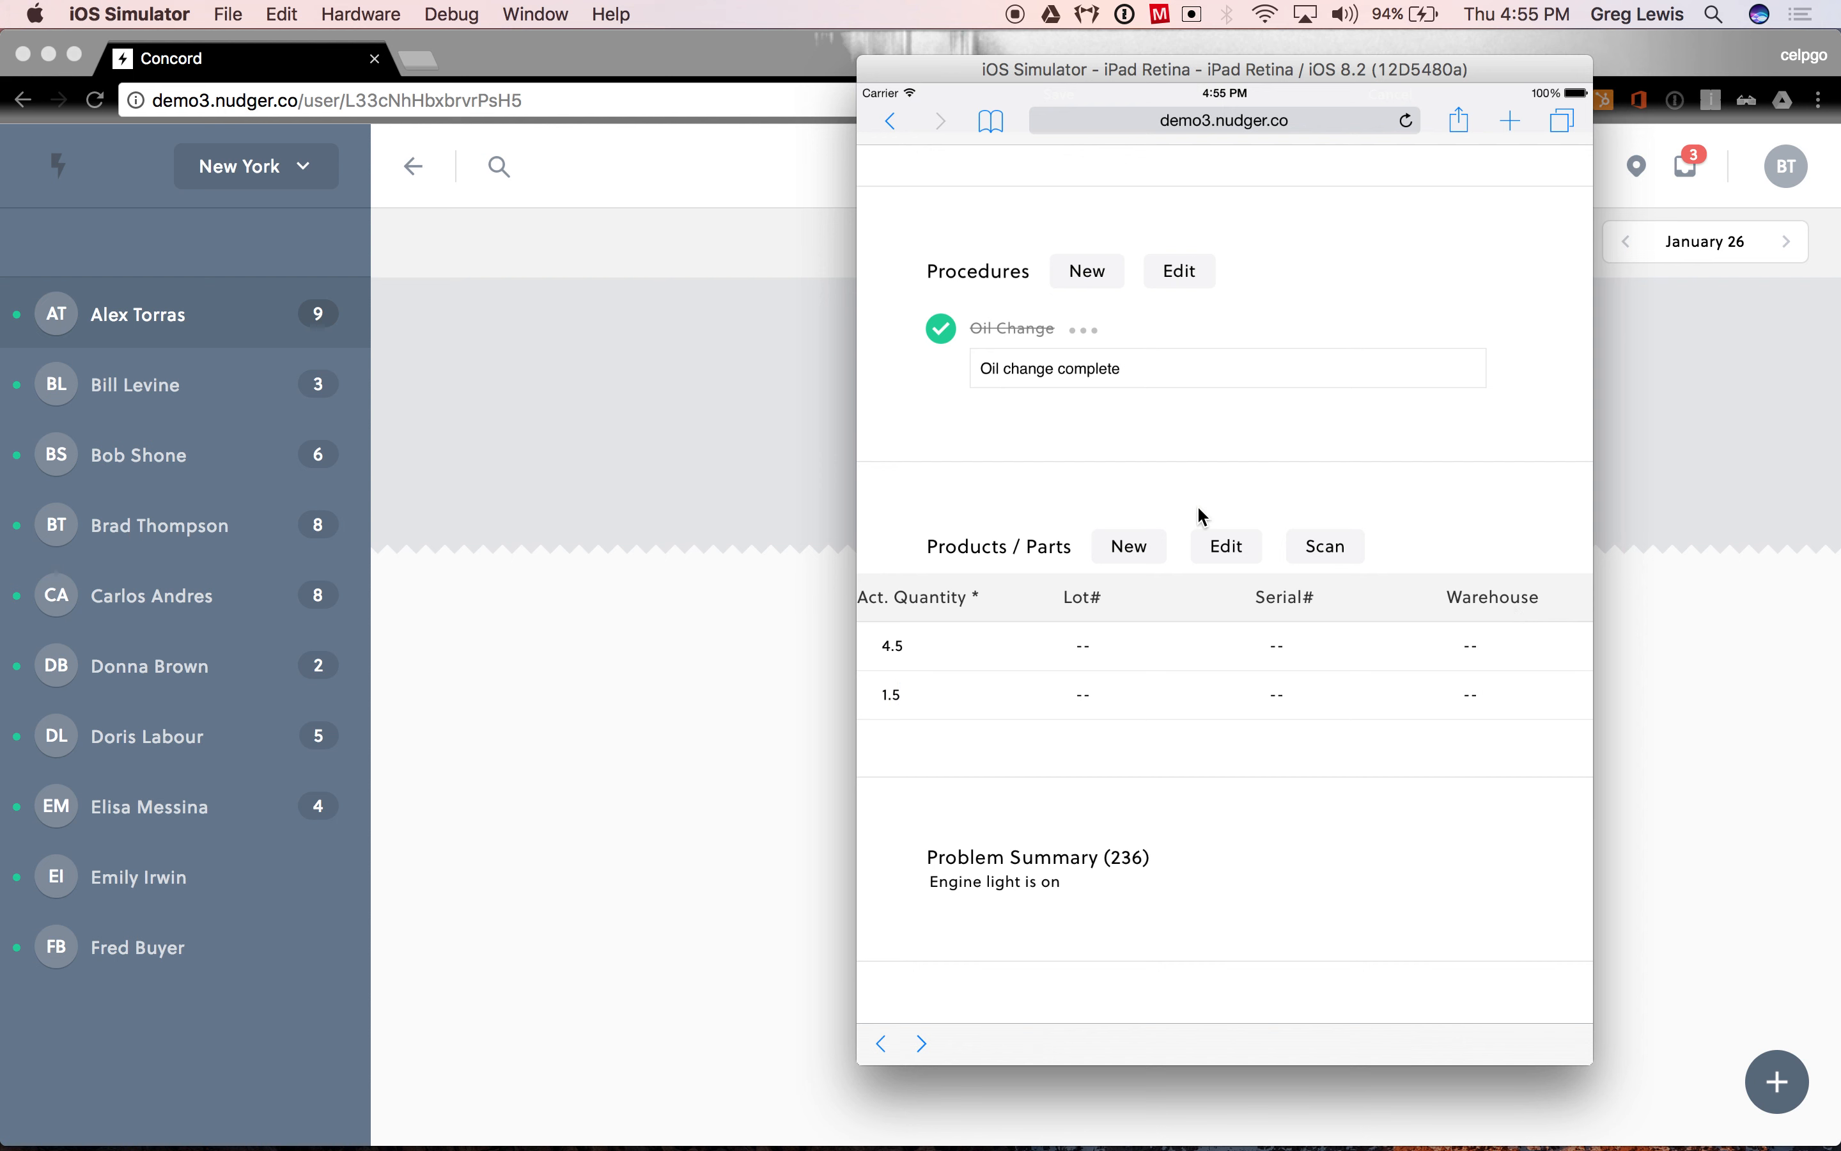
pyautogui.moveTo(1006, 608); pyautogui.dragTo(1188, 613)
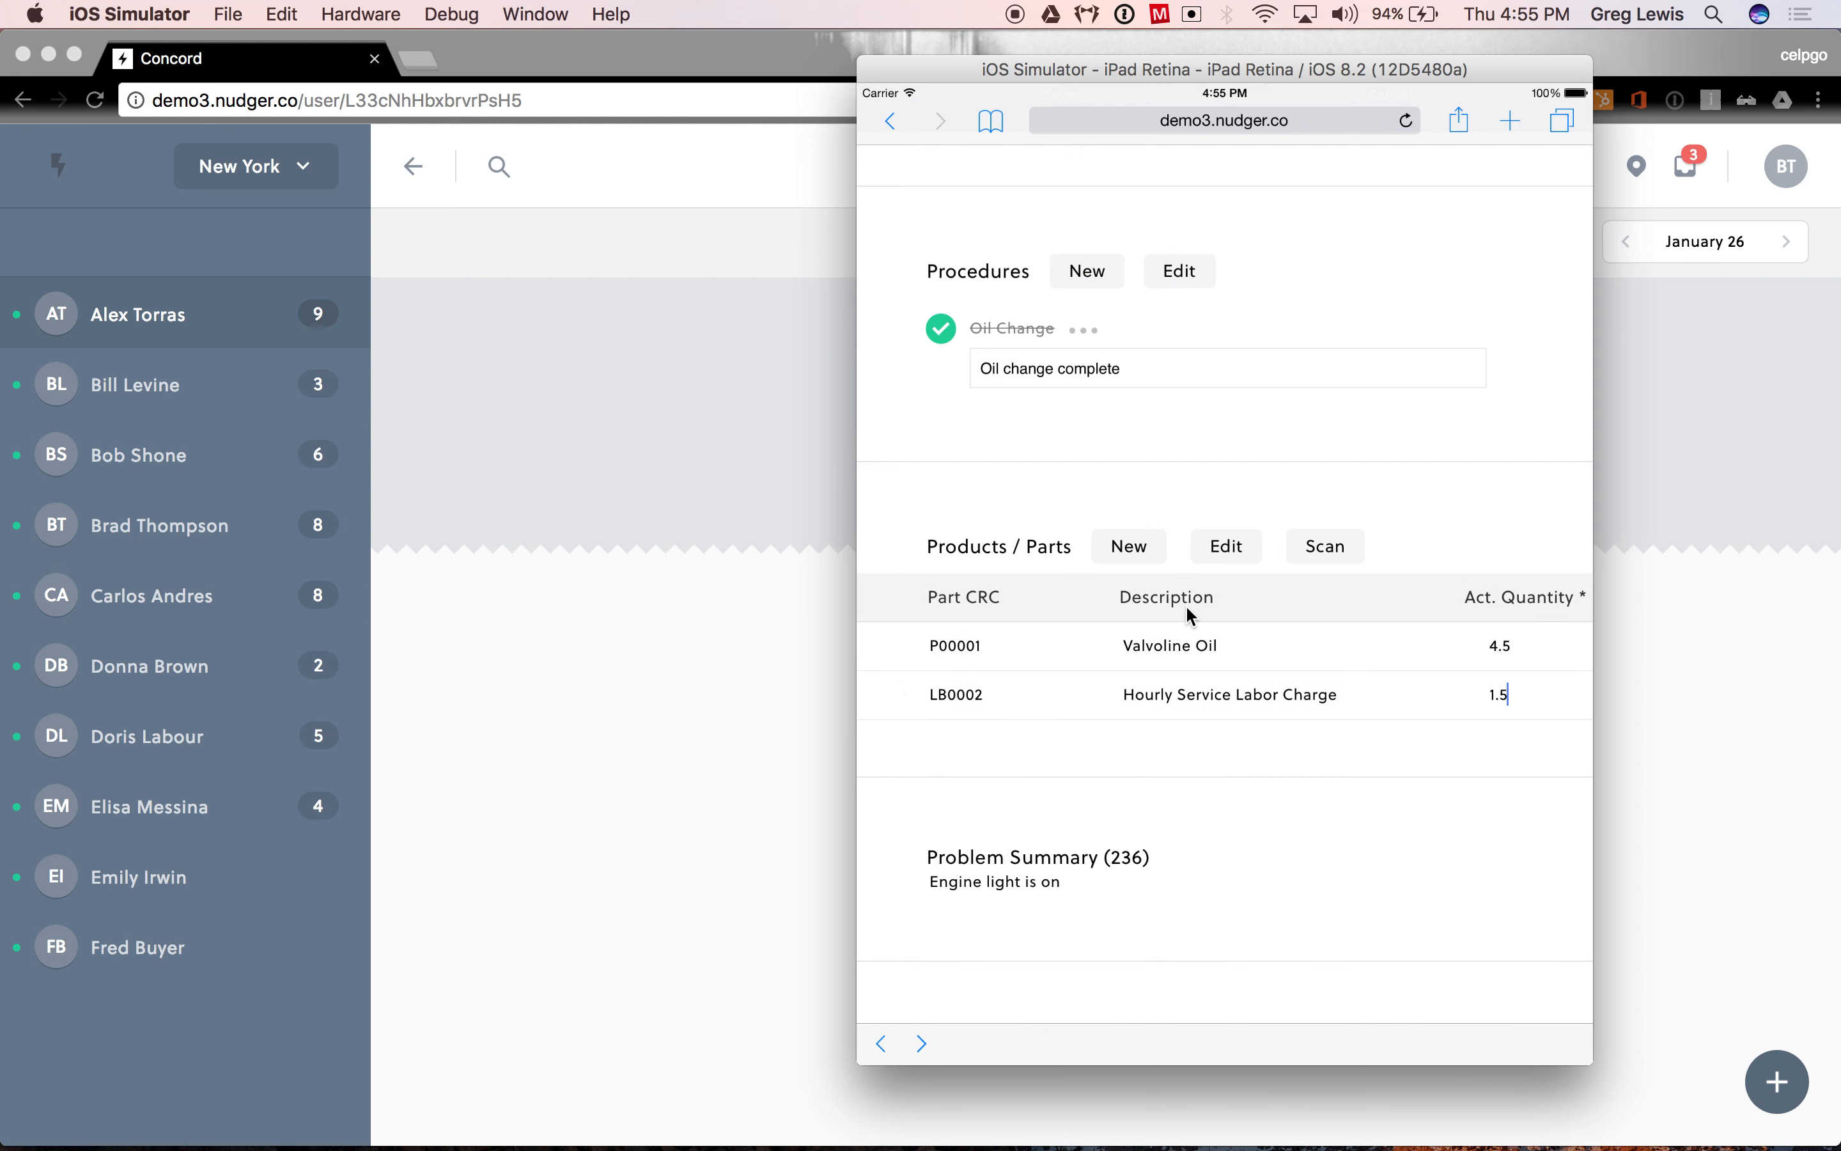
pyautogui.click(1135, 478)
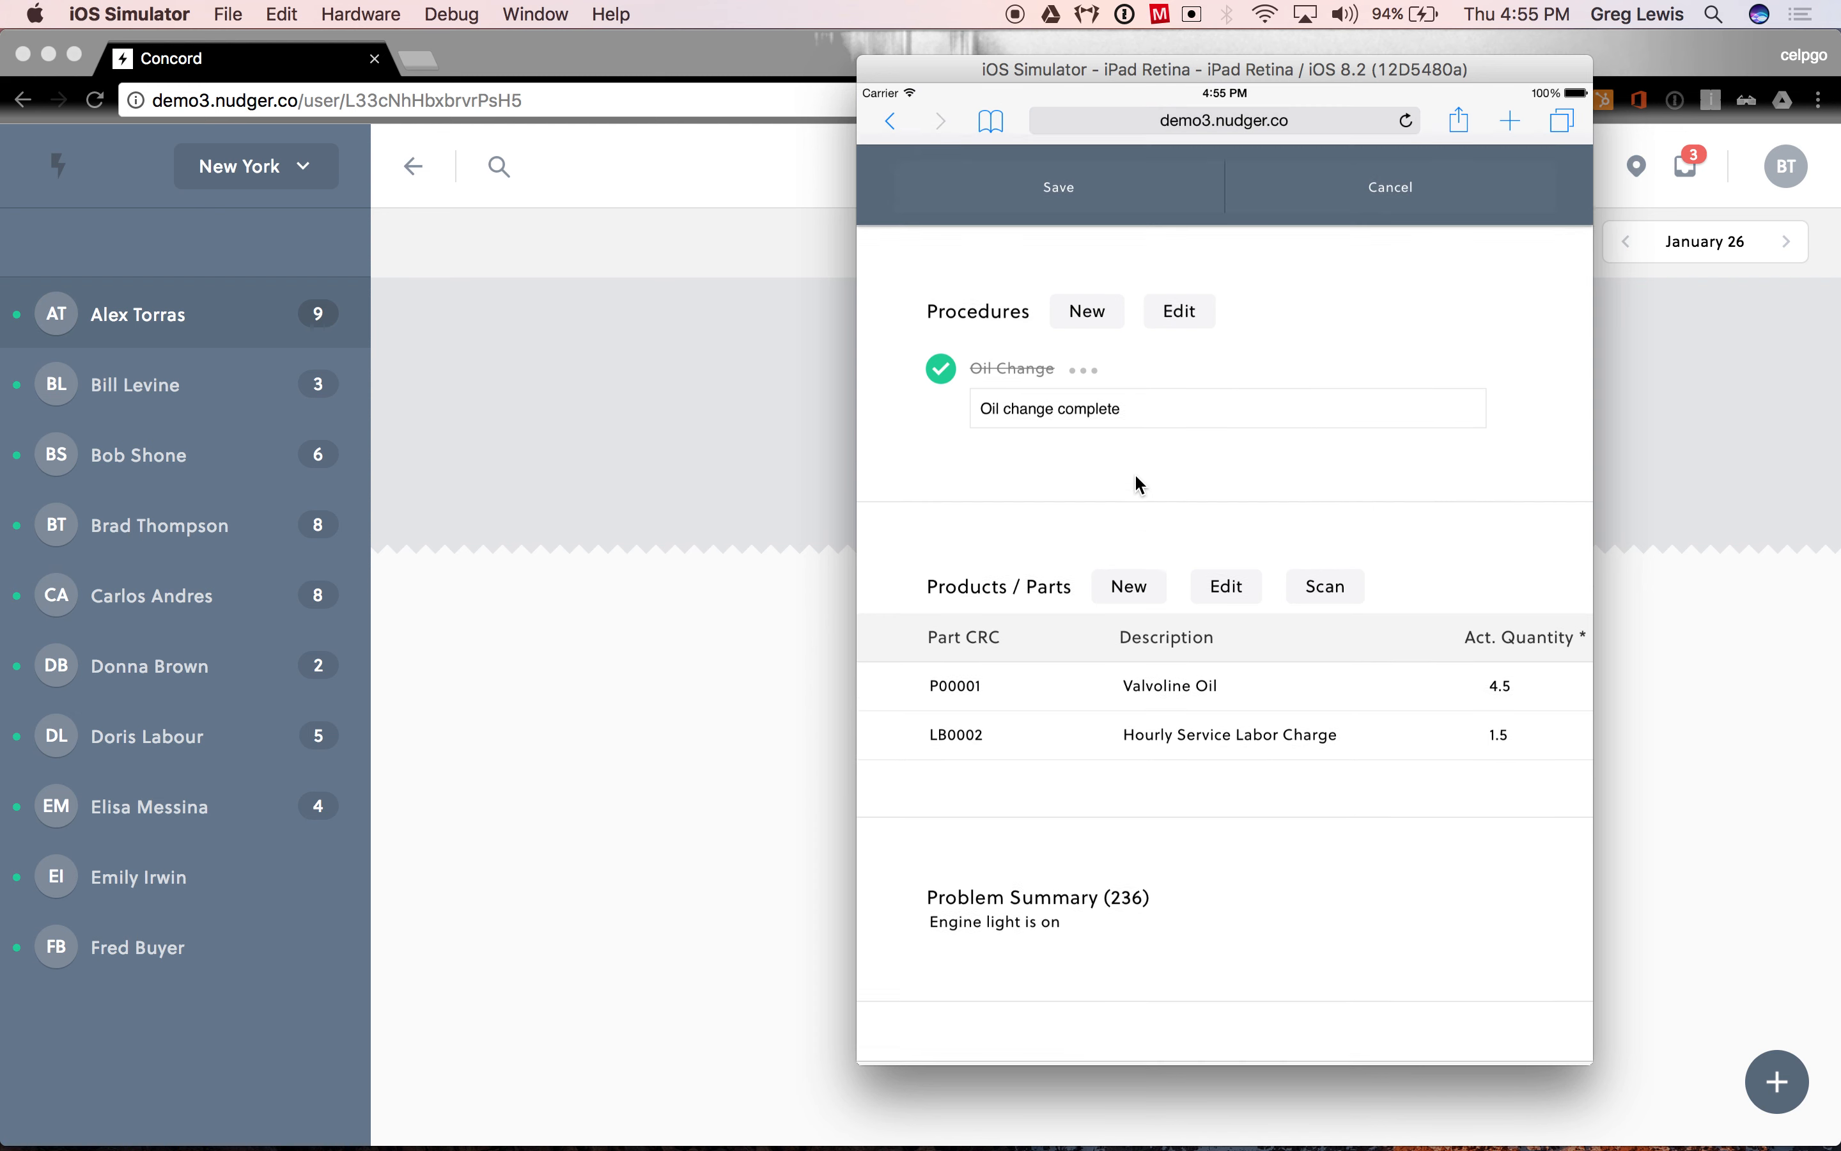
pyautogui.click(1057, 200)
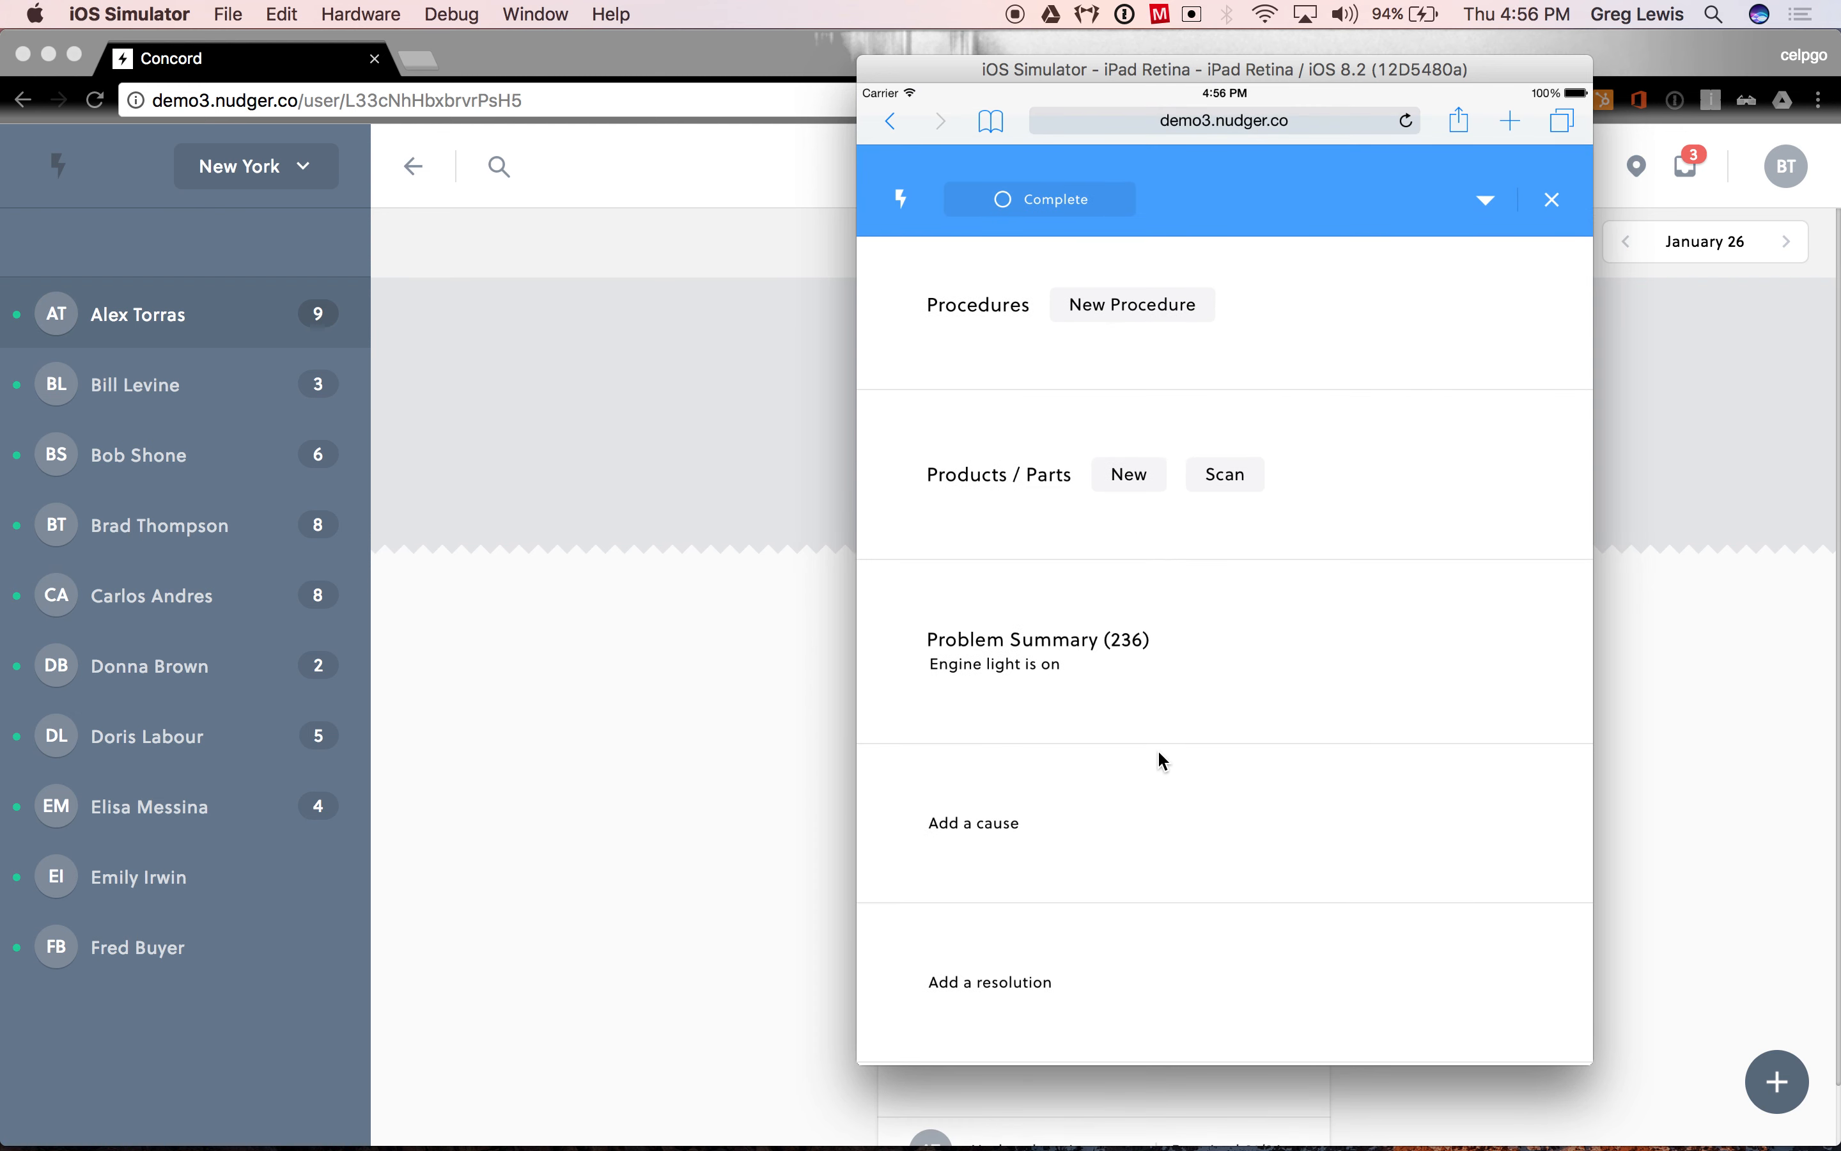
# - Enter "Resolution for the work order" as the work order's resolution
pyautogui.moveTo(1157, 757); pyautogui.dragTo(1128, 532)
pyautogui.moveTo(1137, 723); pyautogui.dragTo(1122, 477)
pyautogui.moveTo(1134, 727); pyautogui.dragTo(1121, 620)
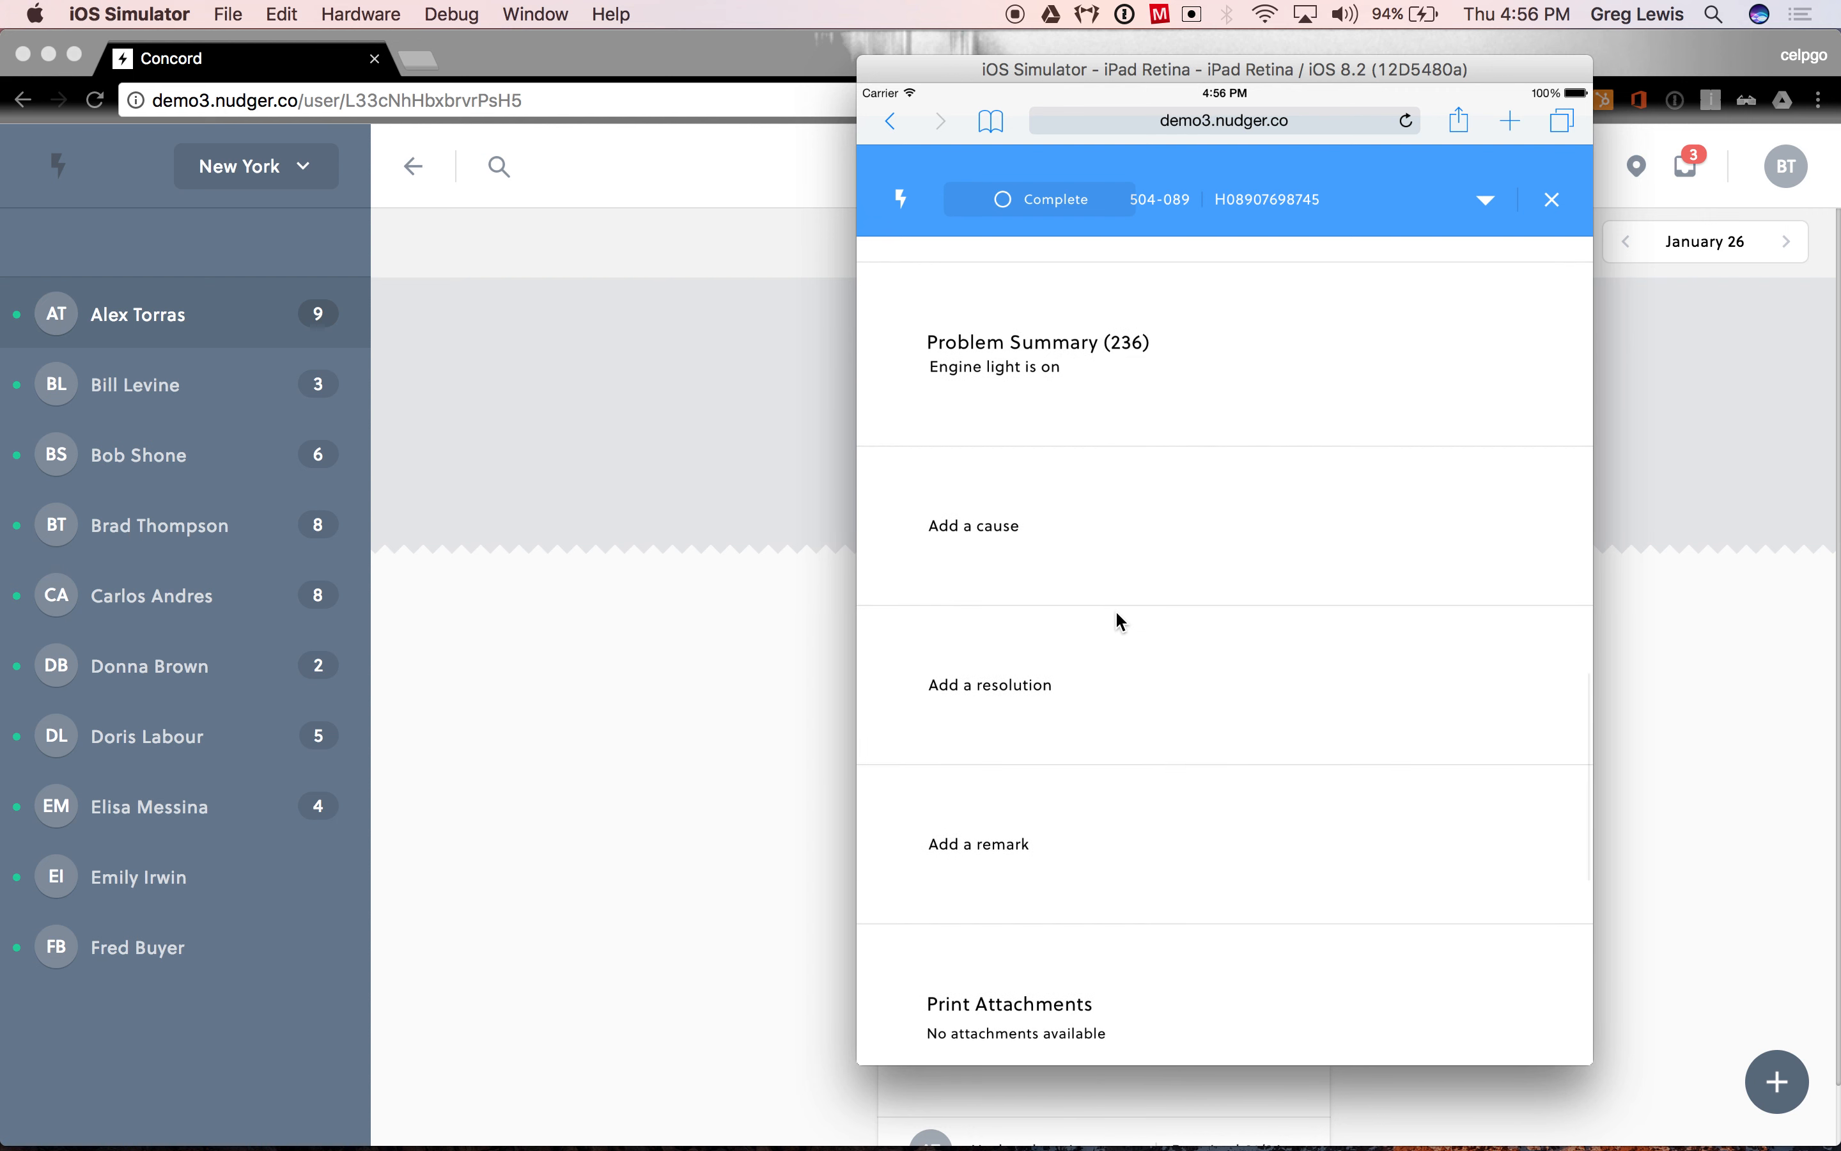
pyautogui.click(1039, 682)
pyautogui.write('Reslu')
pyautogui.press('BackSpace')
pyautogui.press('BackSpace')
pyautogui.write('olution for the')
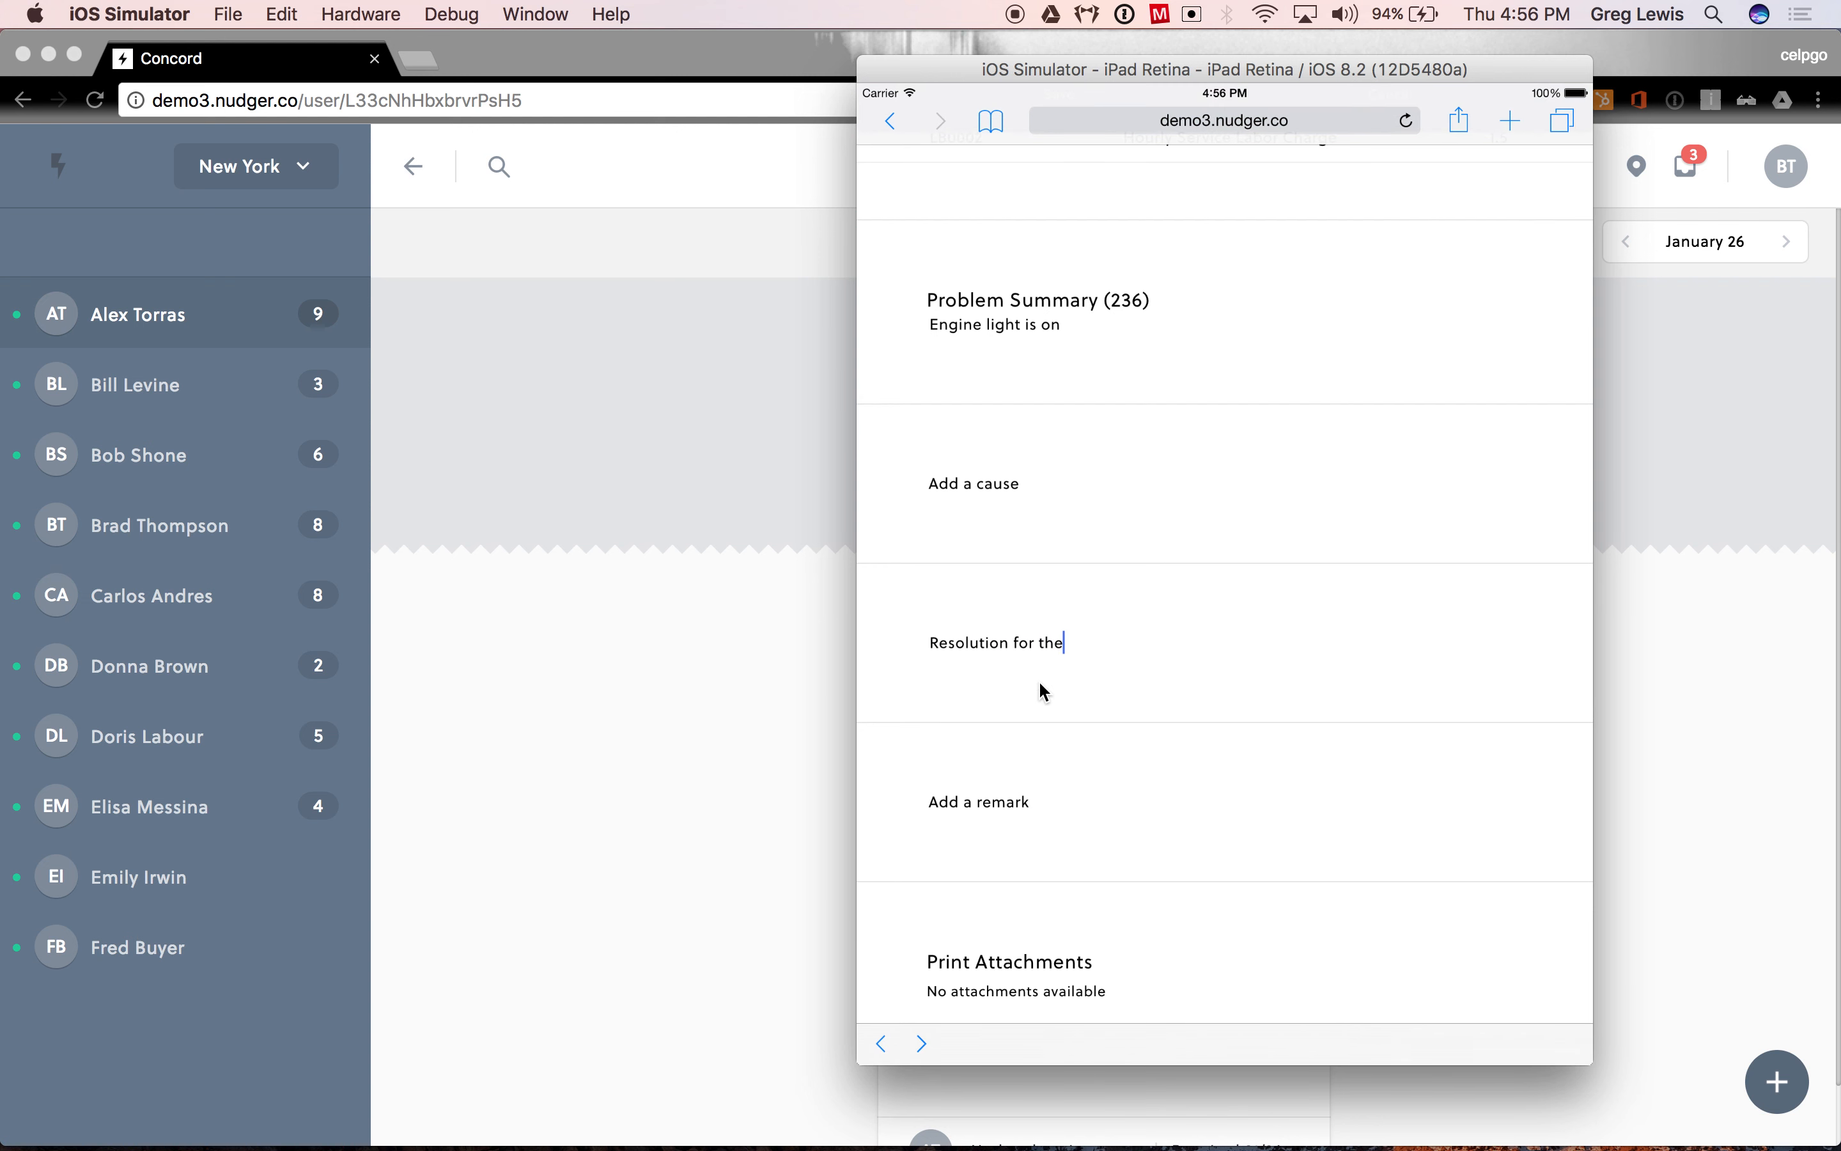
pyautogui.write(' work order')
pyautogui.click(1137, 727)
# - Enter the remark "Remarks here for future technicains to keep note of" and save the work order
pyautogui.moveTo(1074, 831); pyautogui.dragTo(1064, 758)
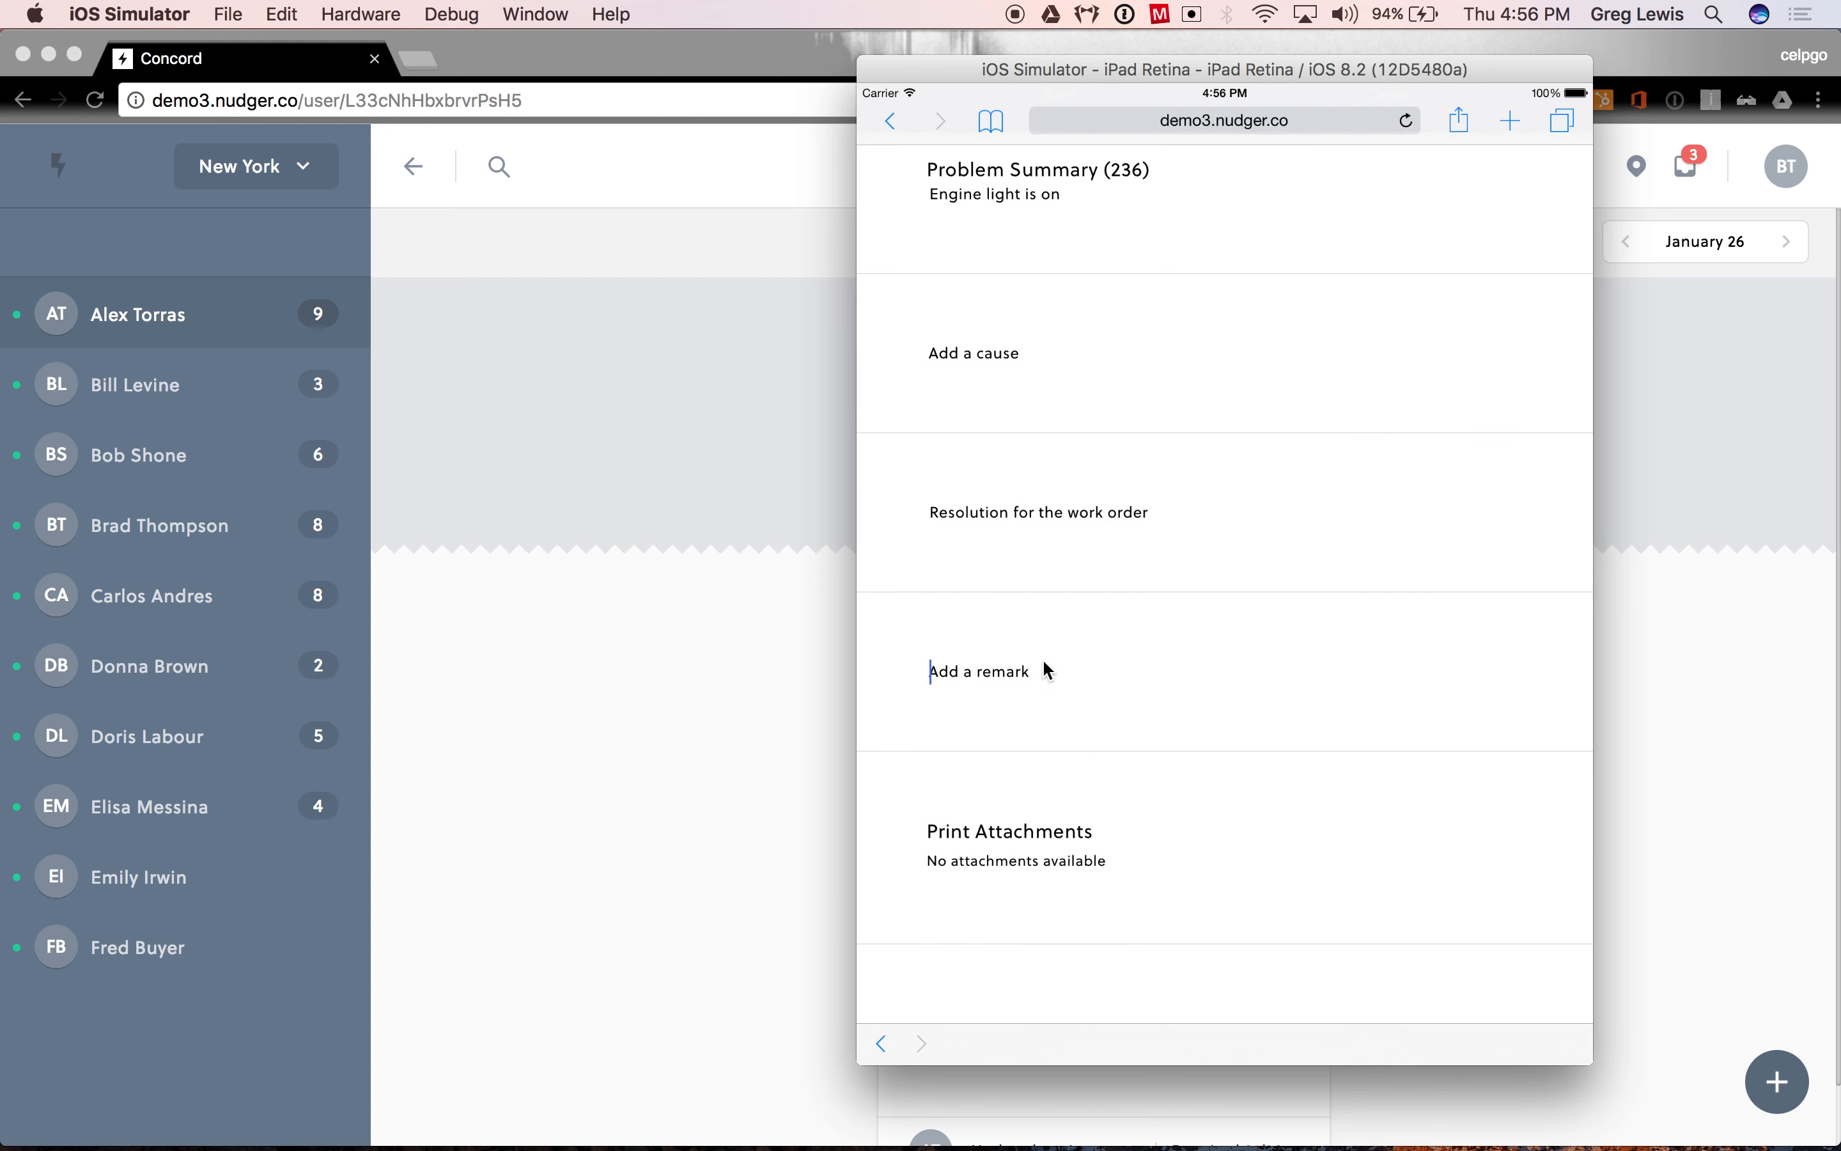
pyautogui.write('Remarks here for future technicains ')
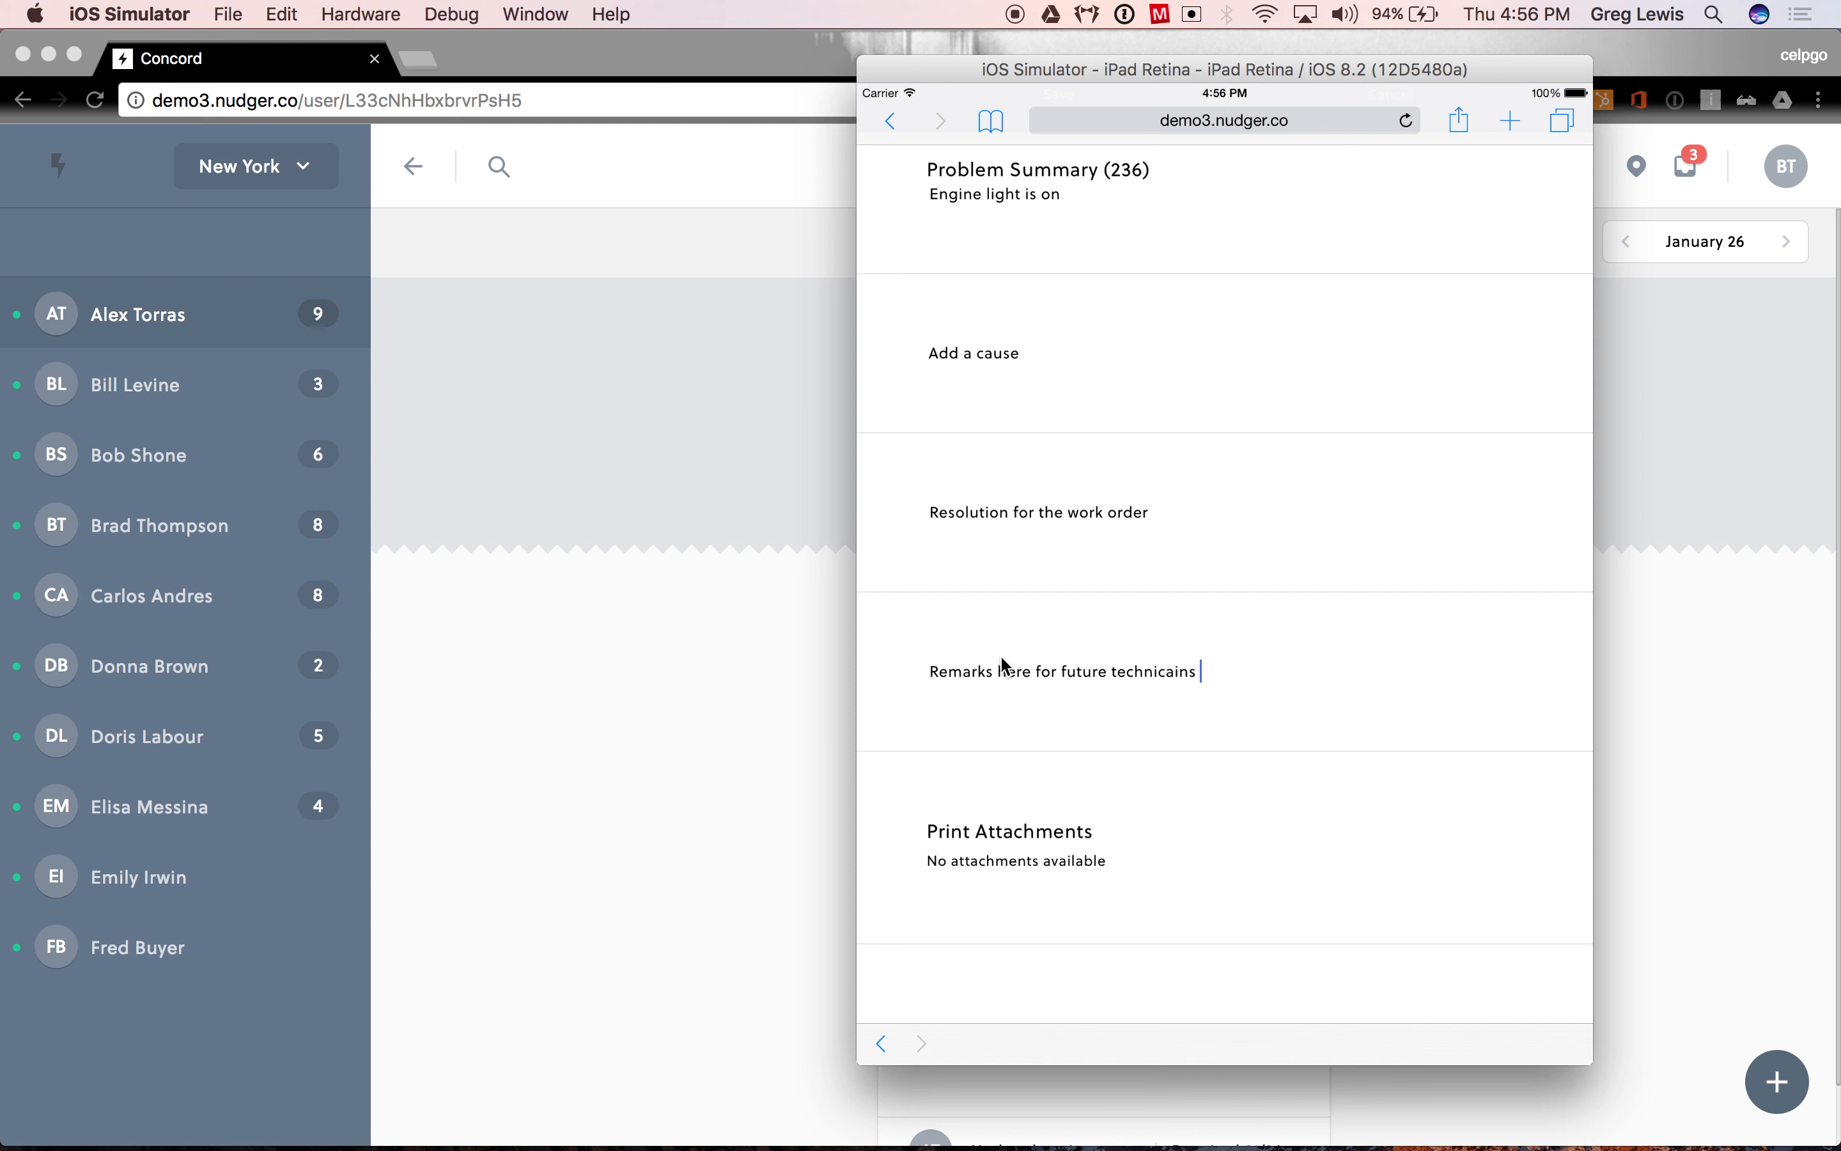
pyautogui.write('to keep note of')
pyautogui.click(1153, 844)
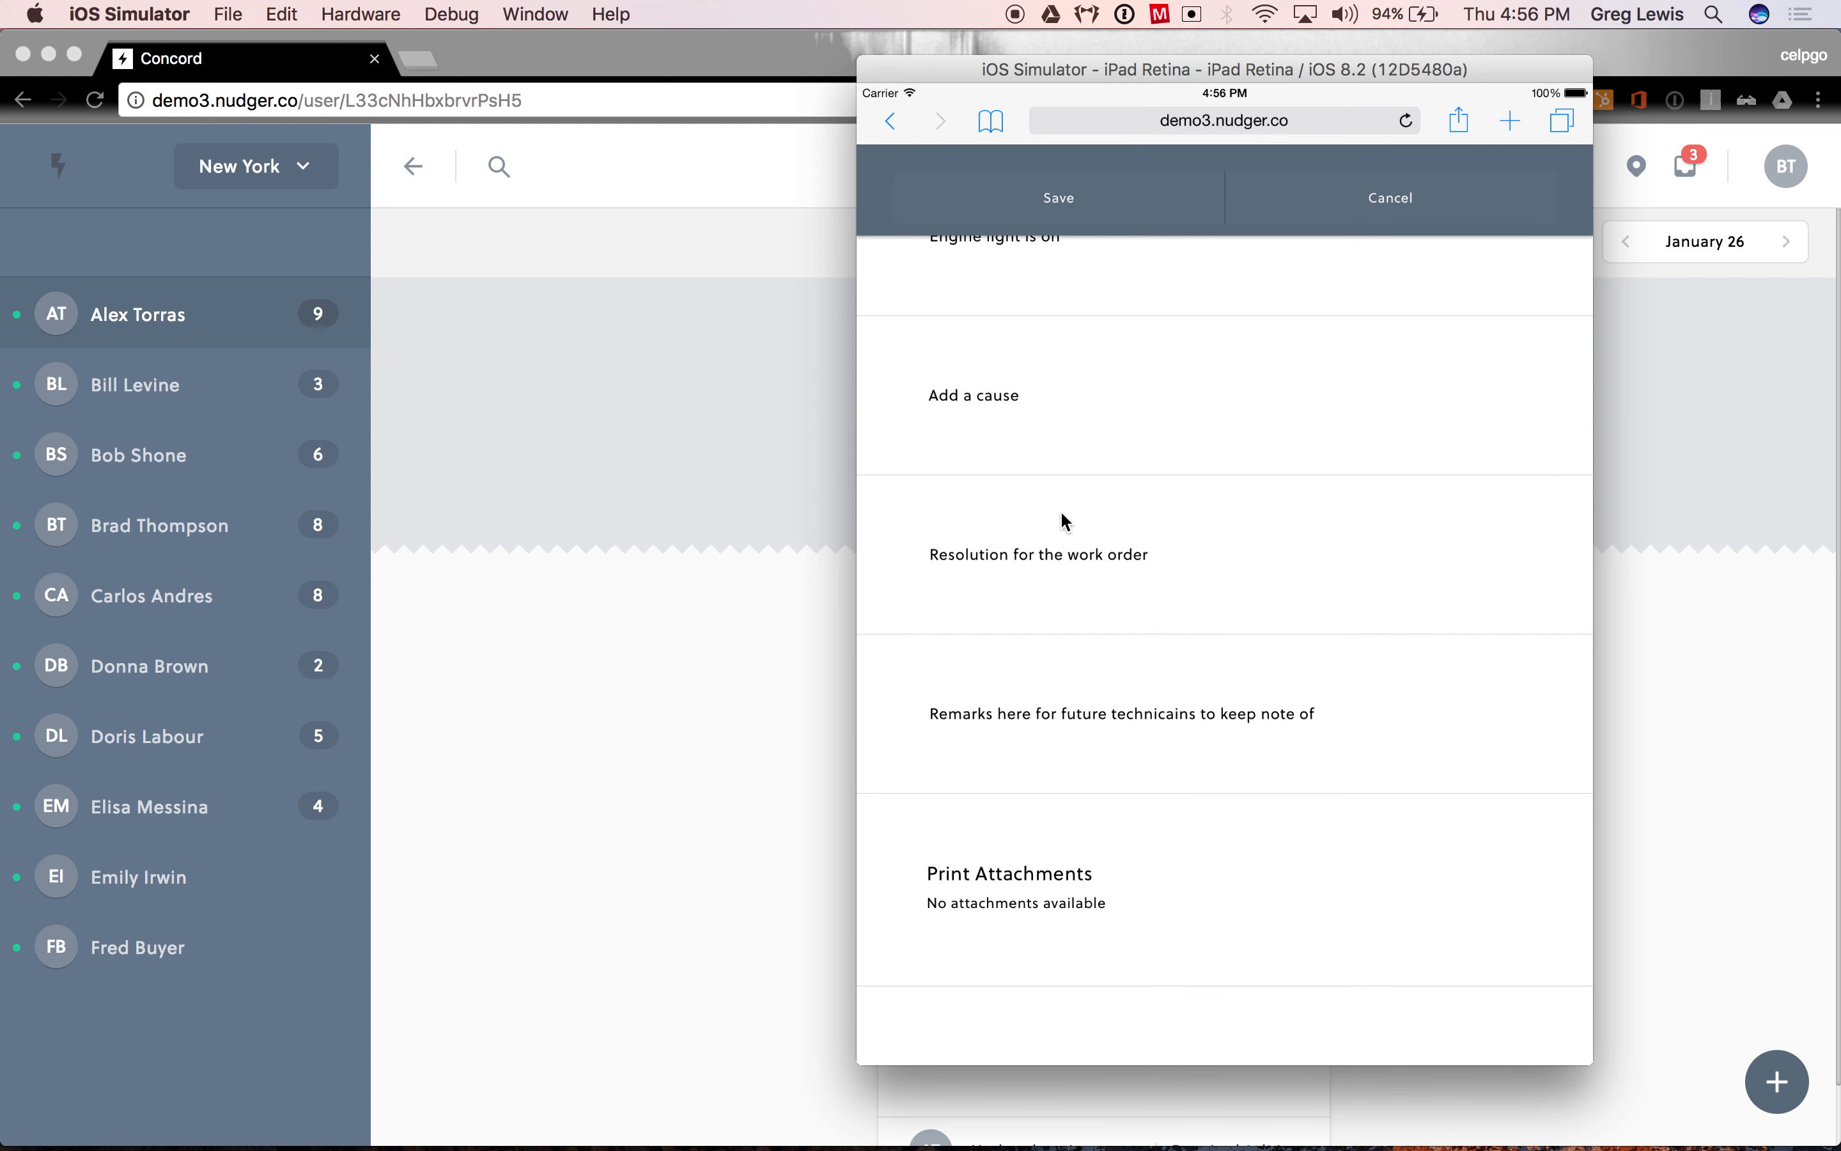
pyautogui.click(1056, 199)
# - Draw a freehand signature in the signature area below the print attachments and save it
pyautogui.scroll(-5, 1141, 788)
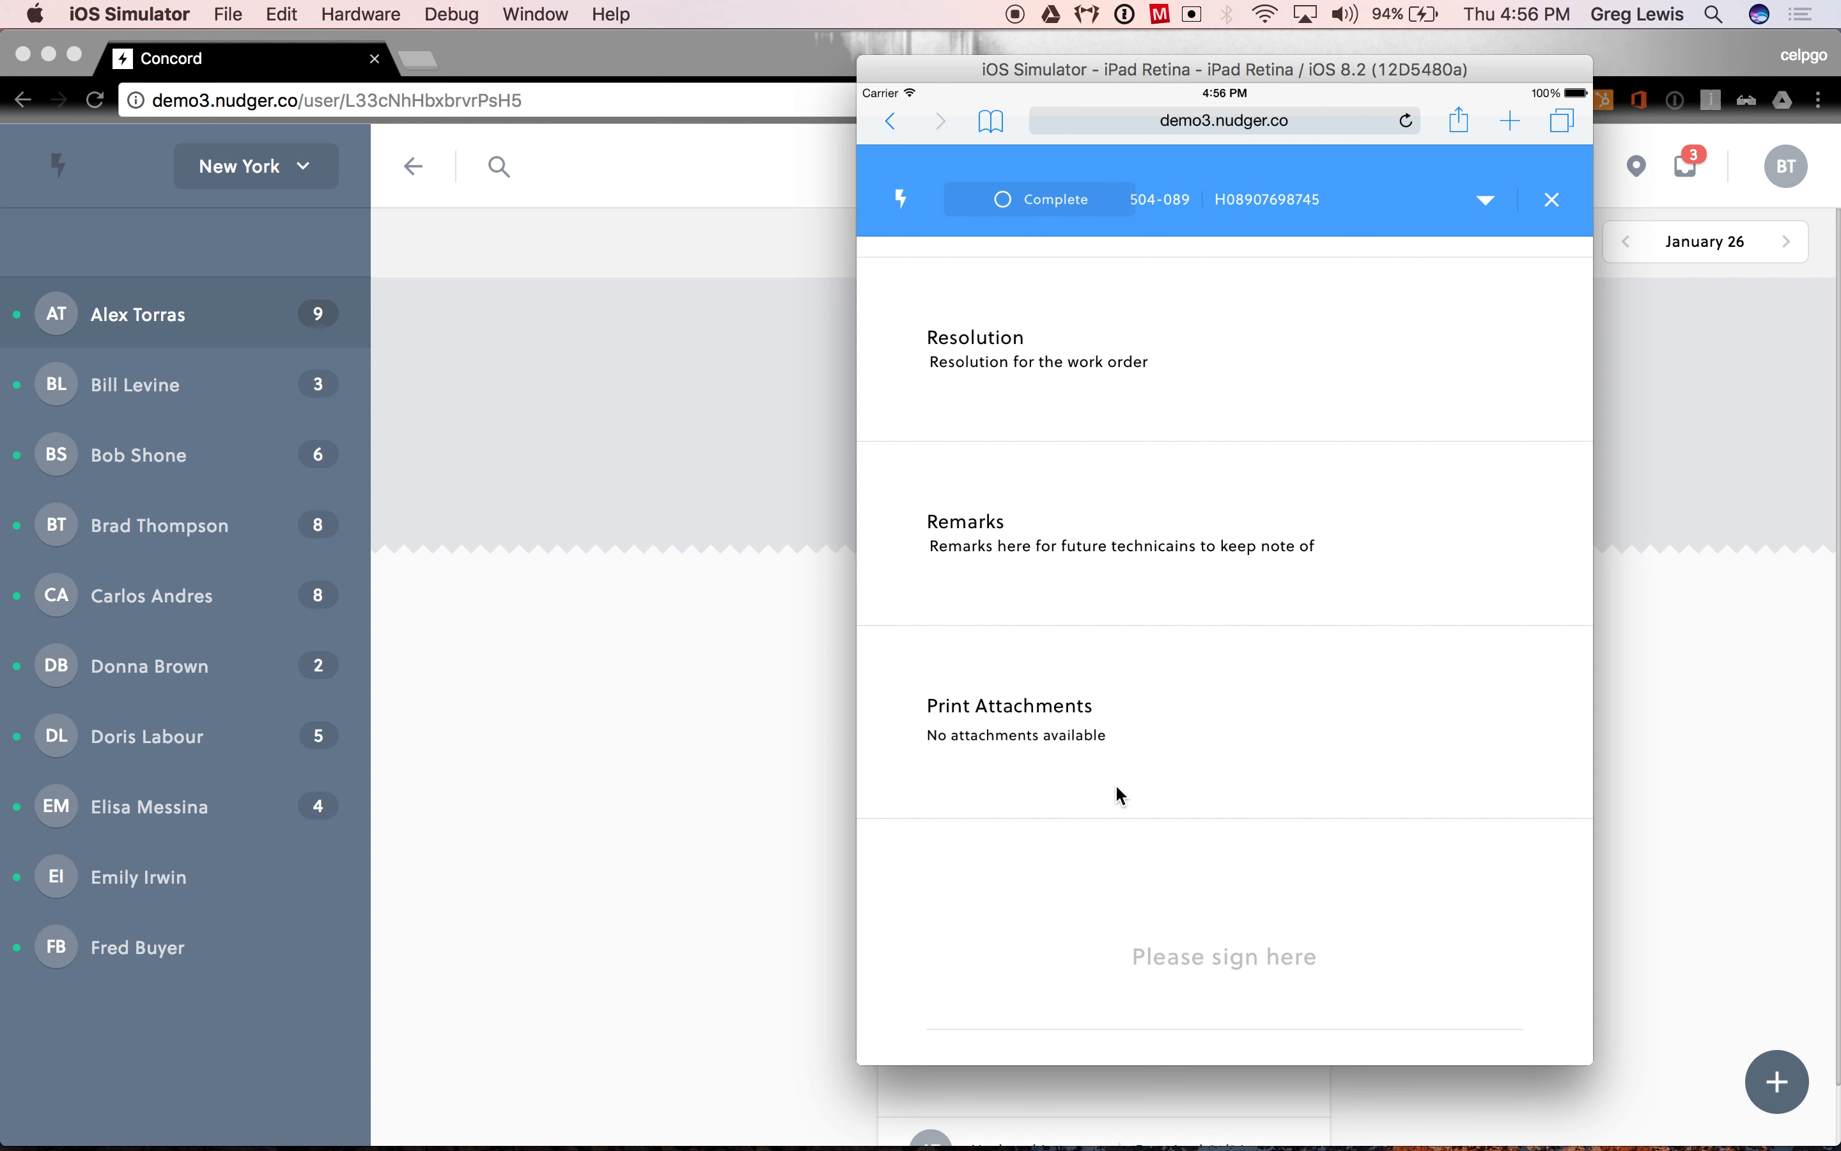
pyautogui.moveTo(1149, 833); pyautogui.dragTo(1135, 696)
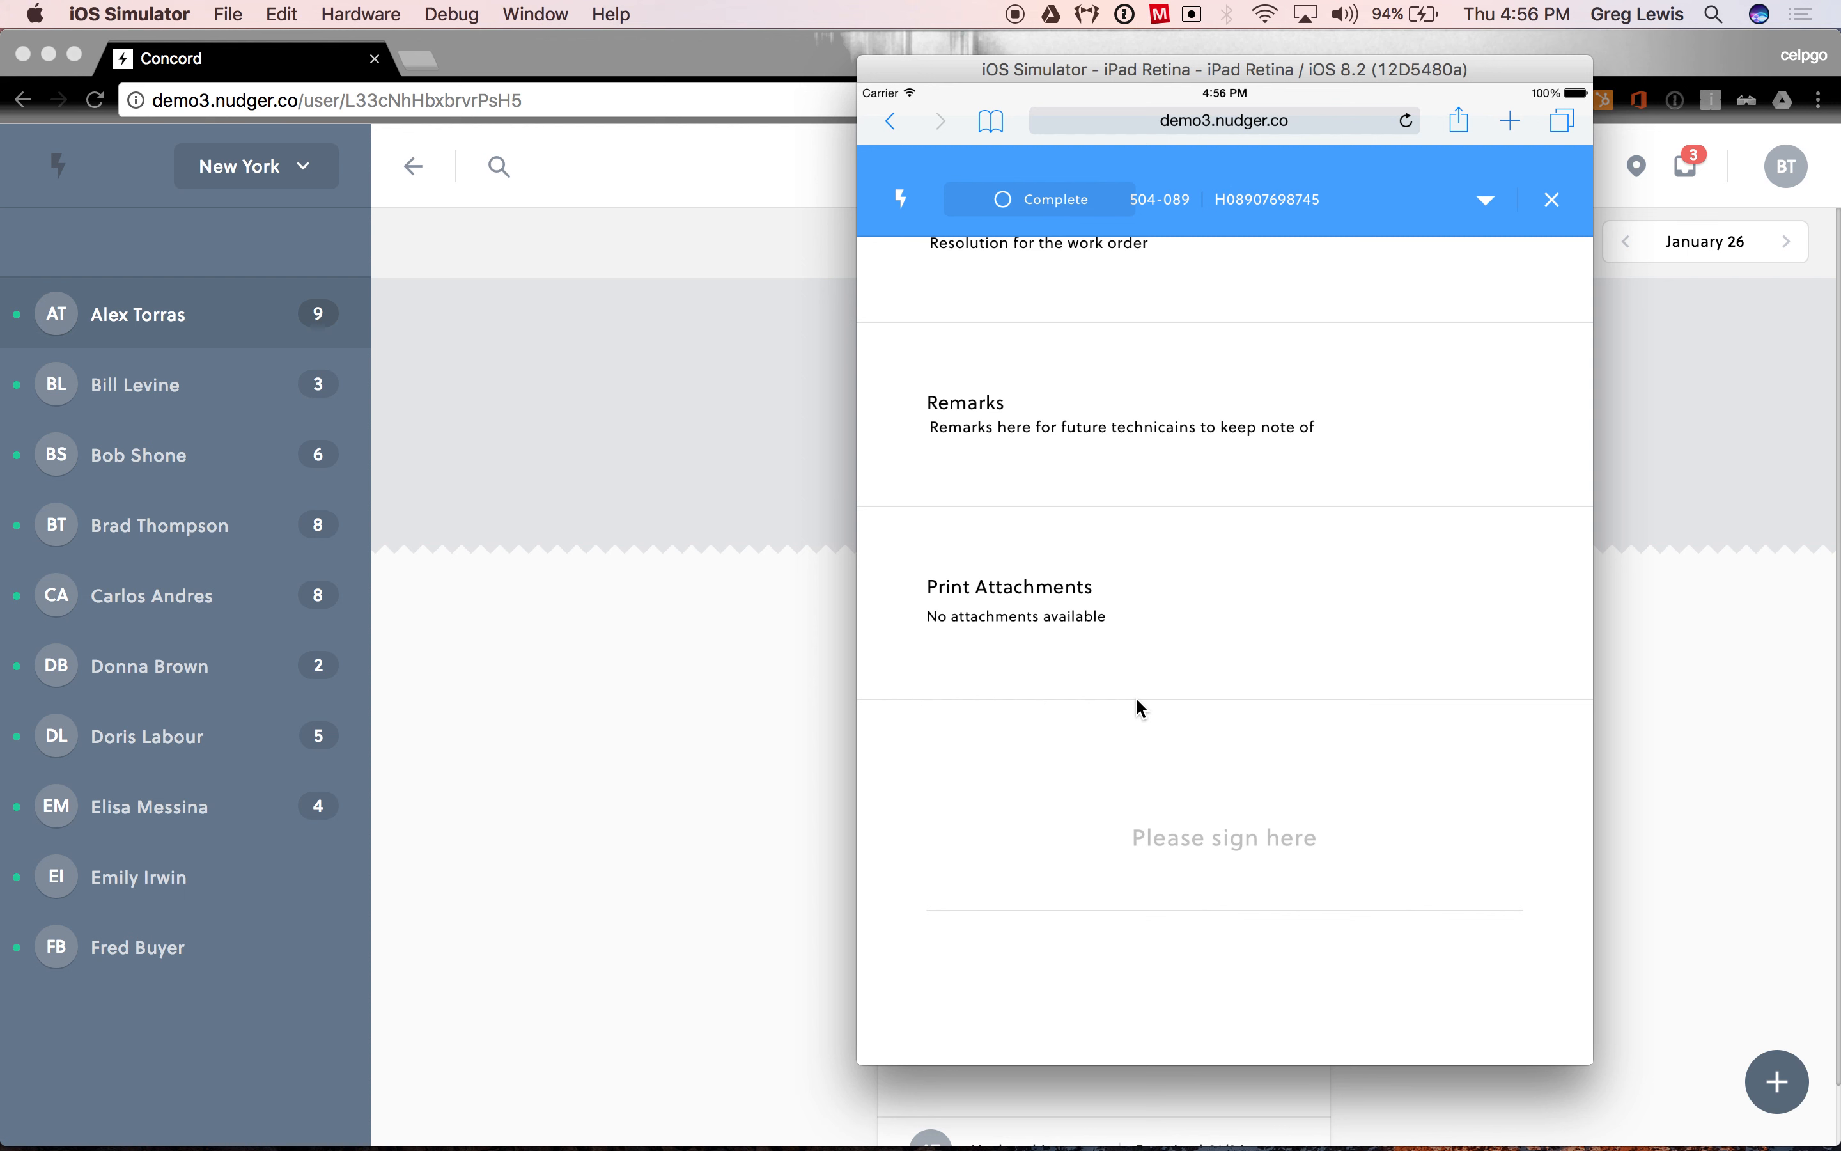
pyautogui.moveTo(1006, 955)
pyautogui.mouseDown()
pyautogui.moveTo(1060, 806)
pyautogui.moveTo(1191, 851)
pyautogui.moveTo(1134, 876)
pyautogui.moveTo(1161, 906)
pyautogui.mouseUp()
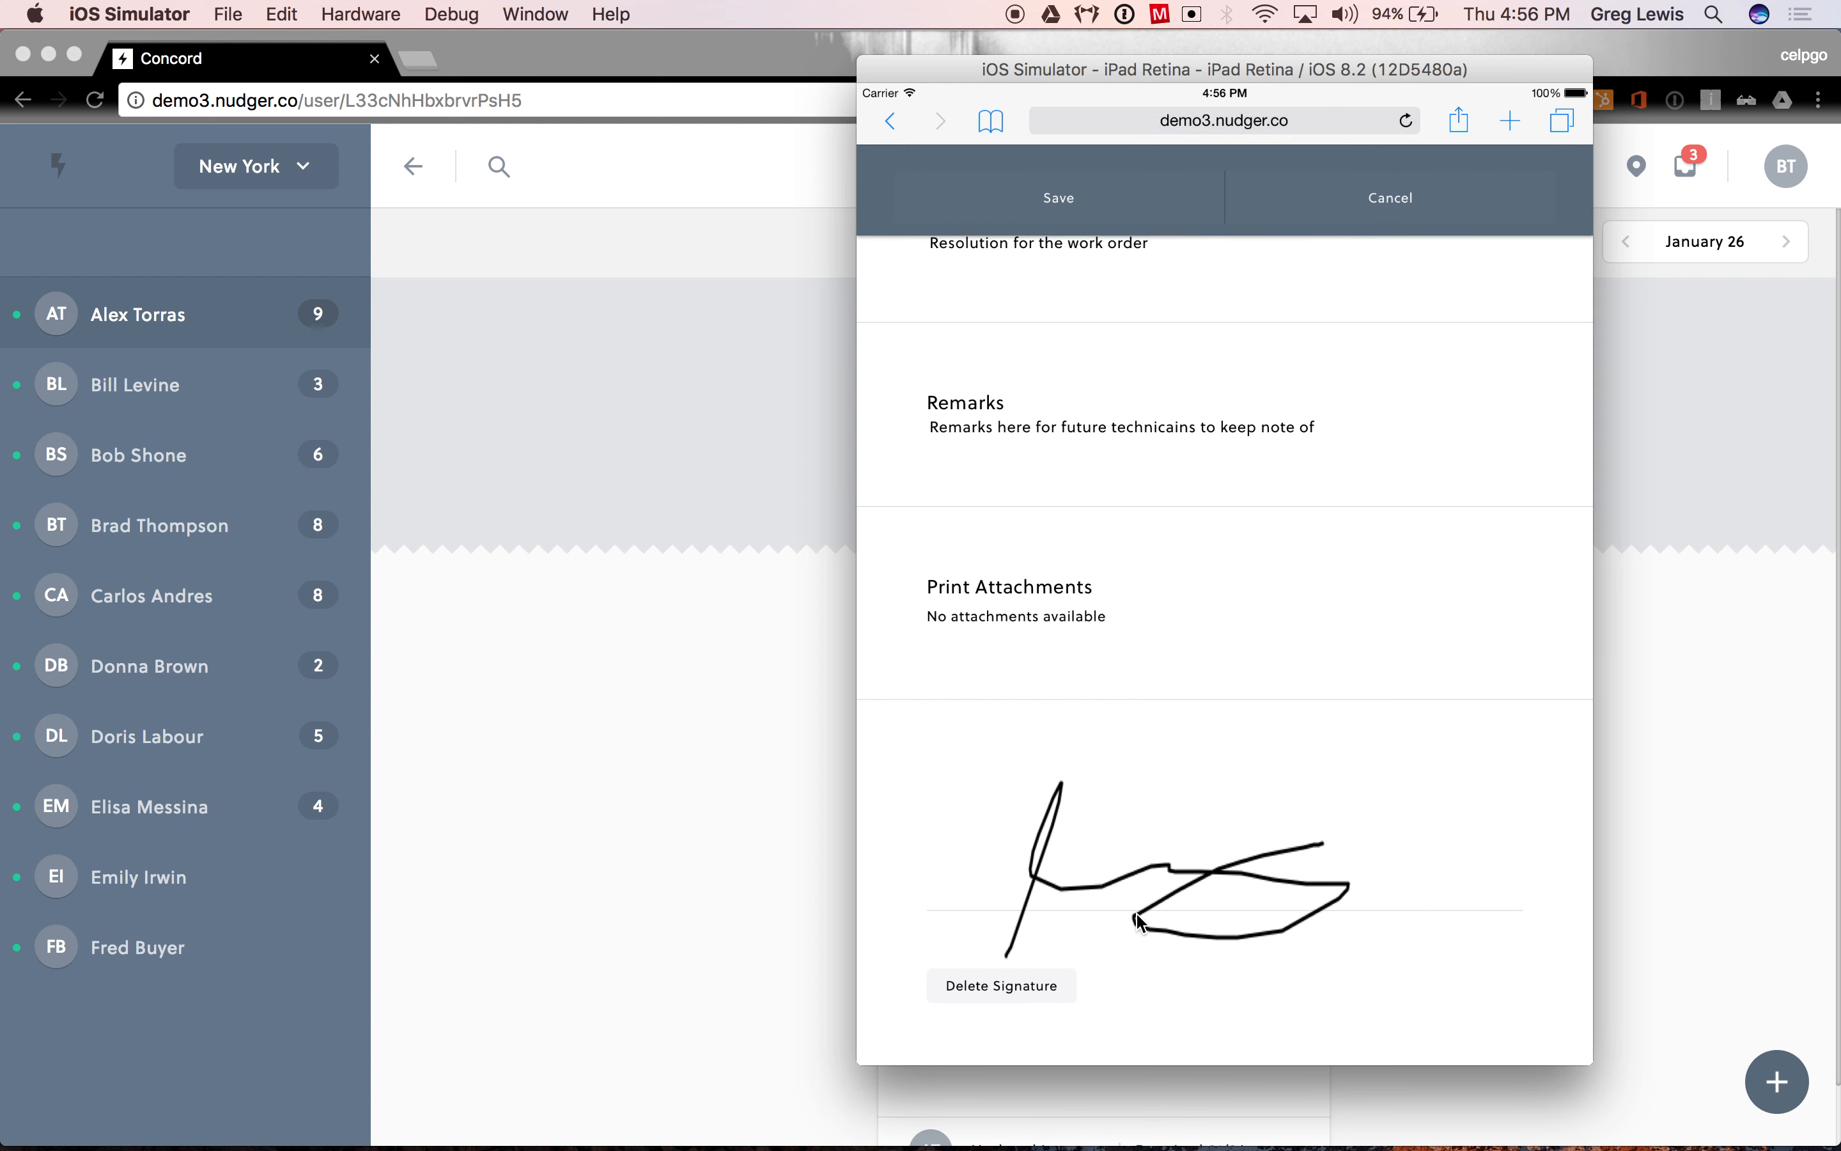
pyautogui.click(1065, 199)
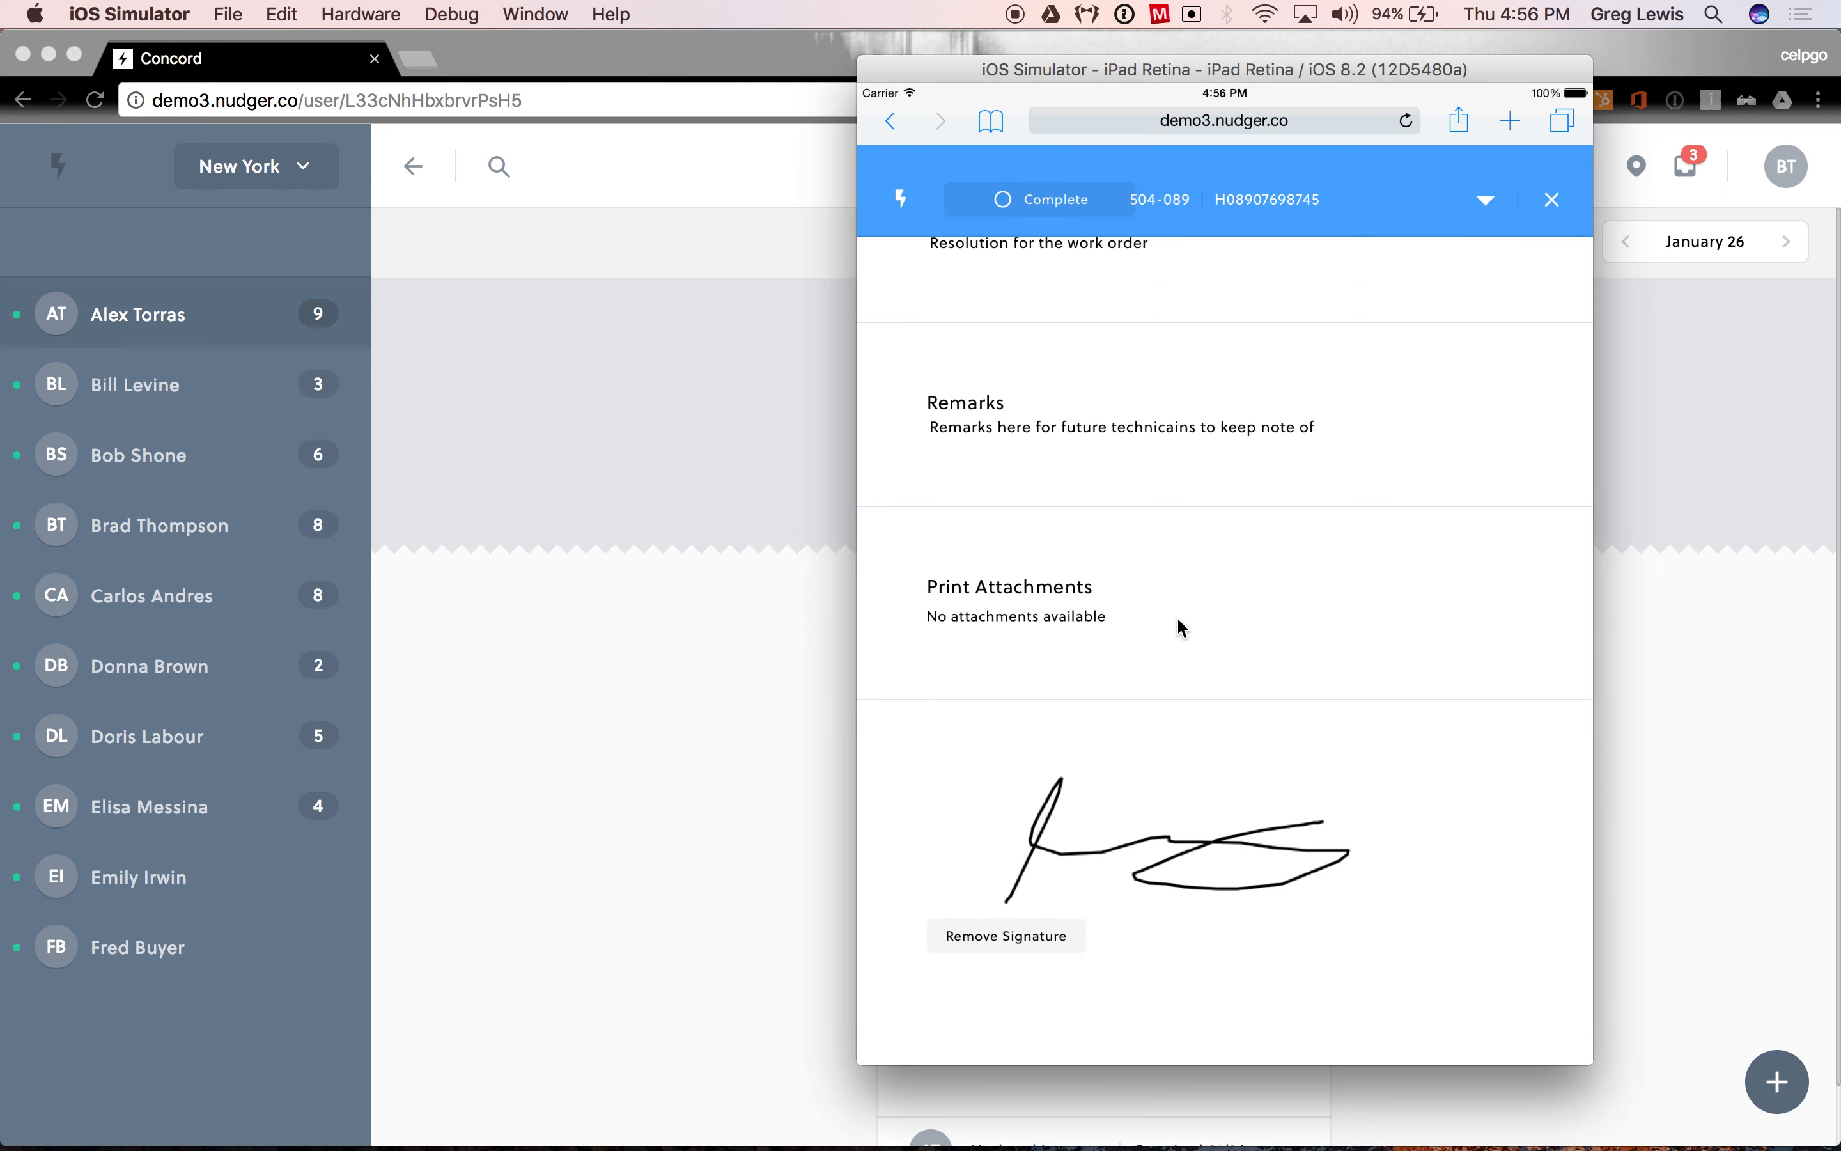
# - Look over the work order's additional actions, close them without choosing any, and mark the work order as complete
pyautogui.scroll(15, 1176, 344)
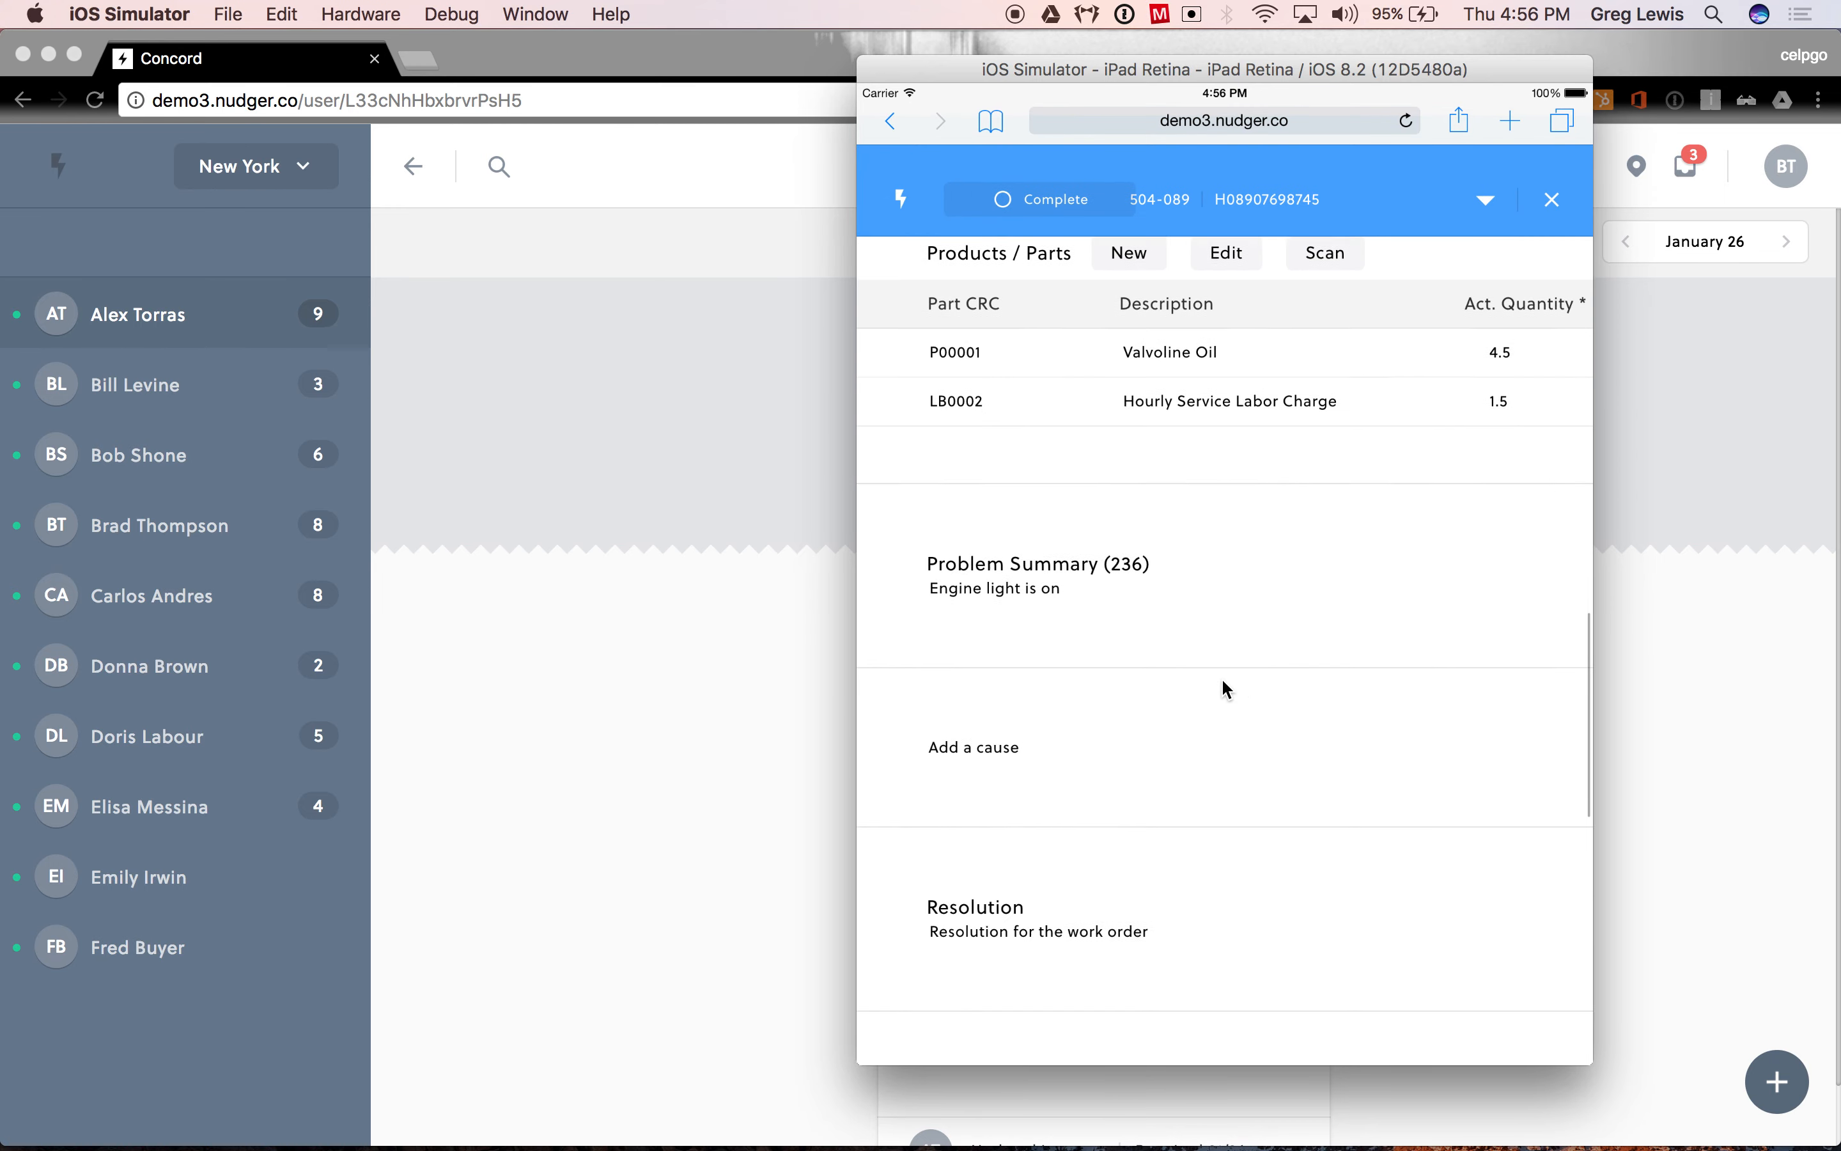
pyautogui.scroll(10, 1205, 611)
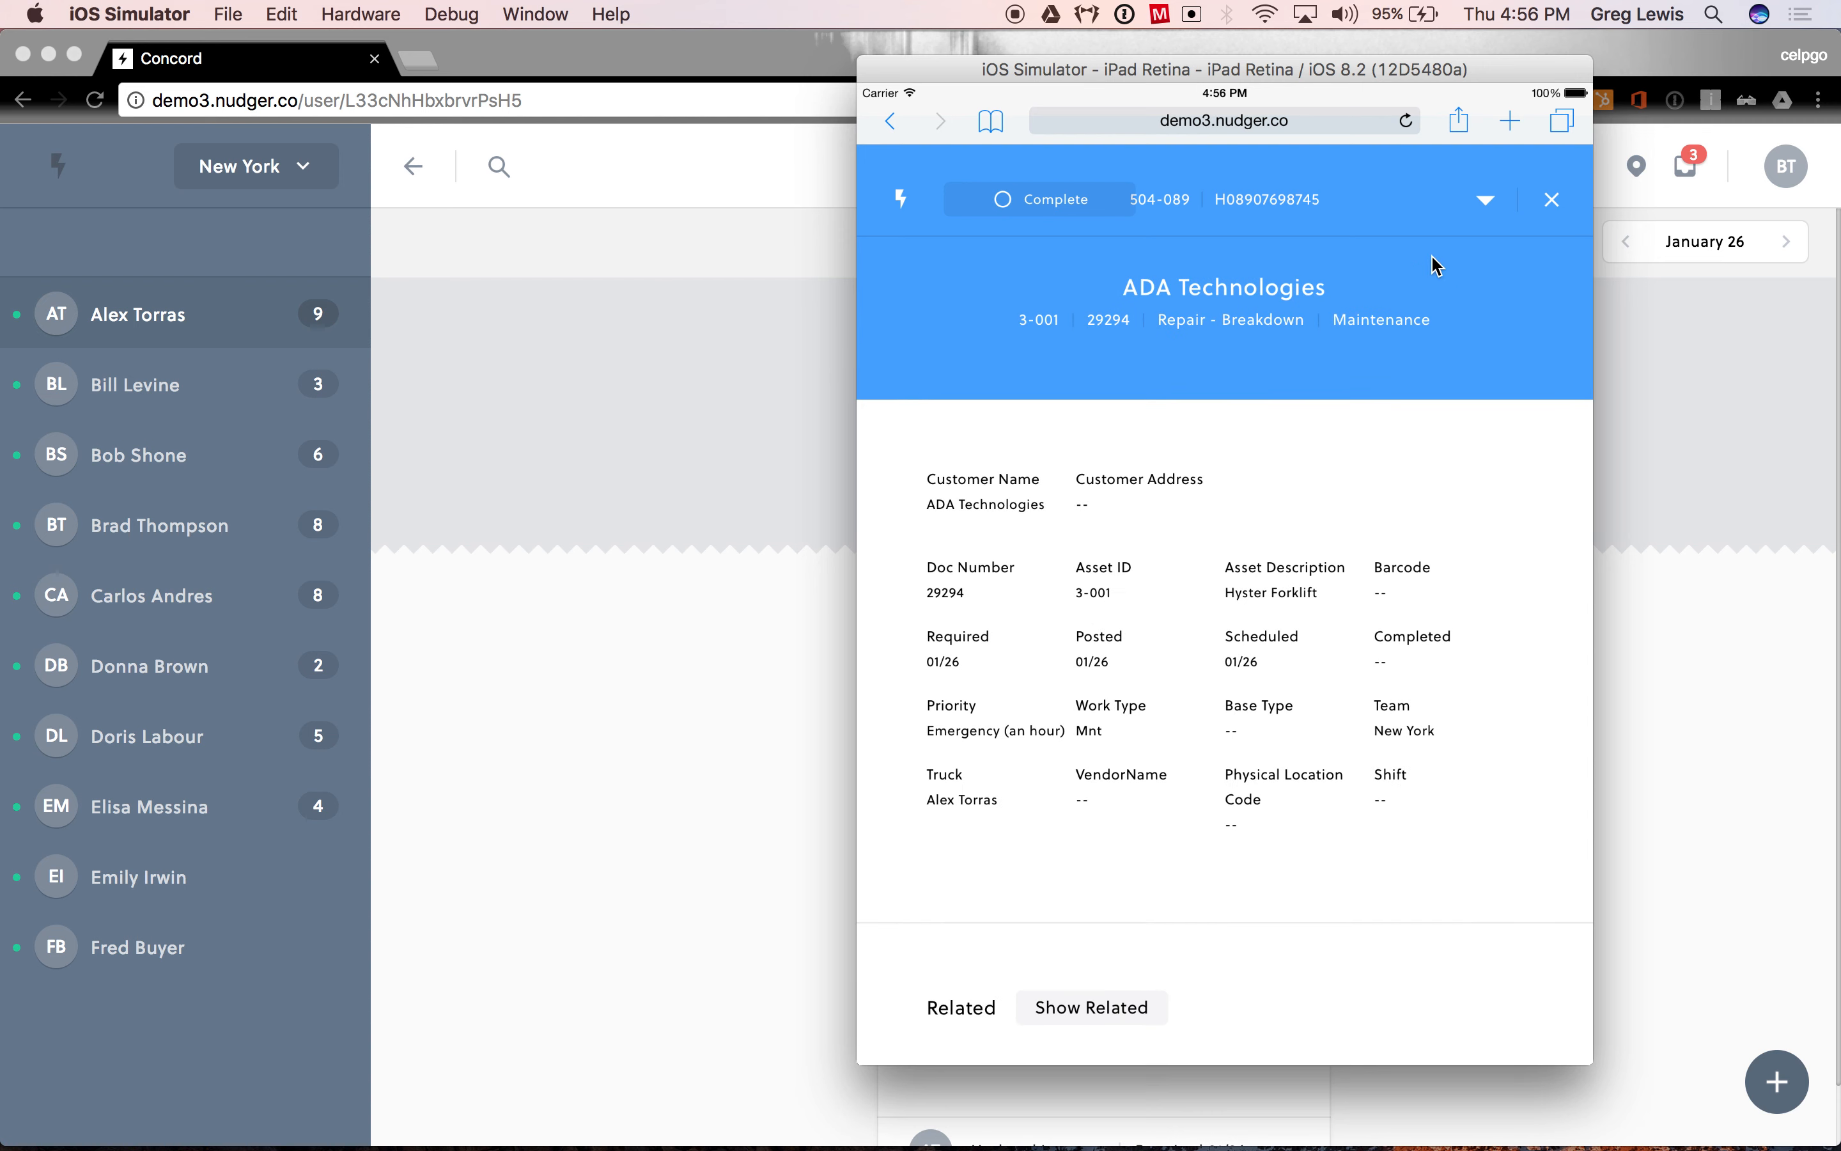
pyautogui.click(1484, 200)
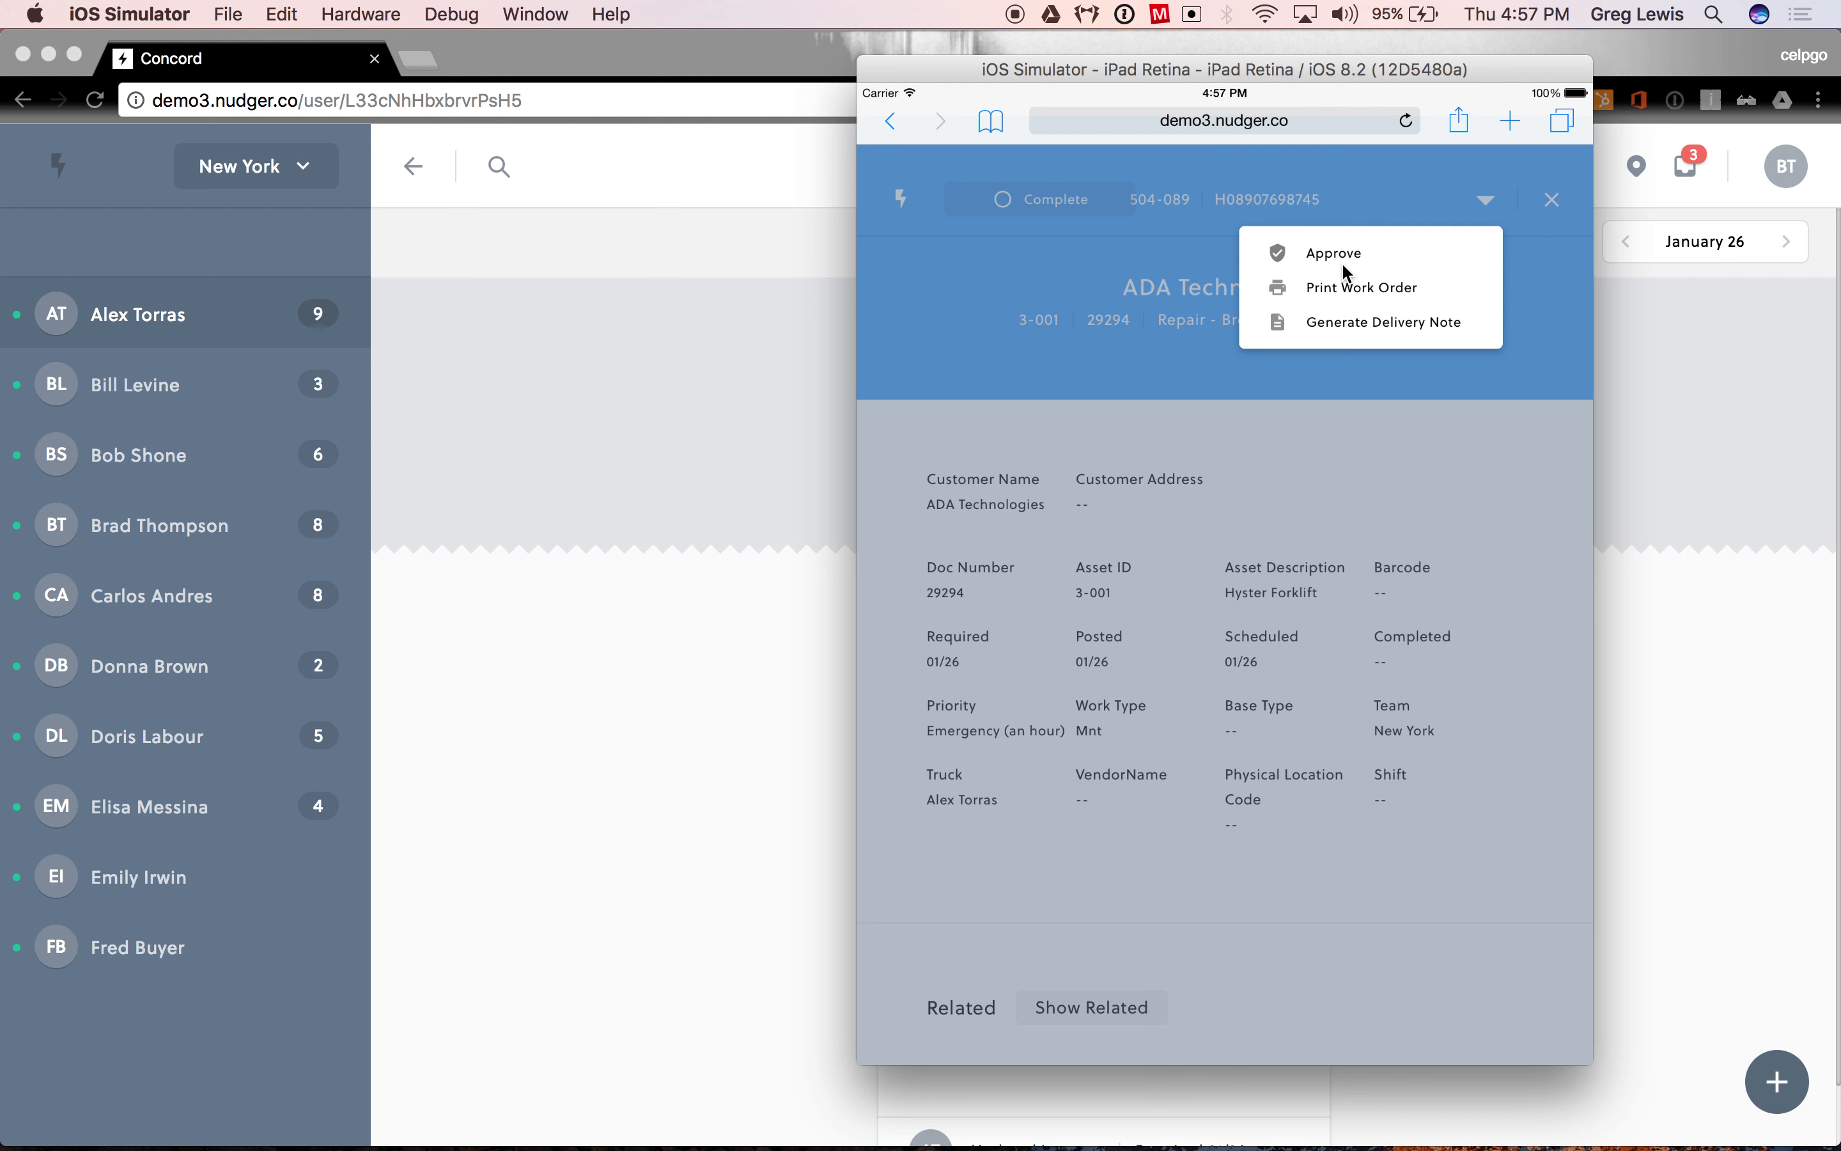
pyautogui.click(1287, 419)
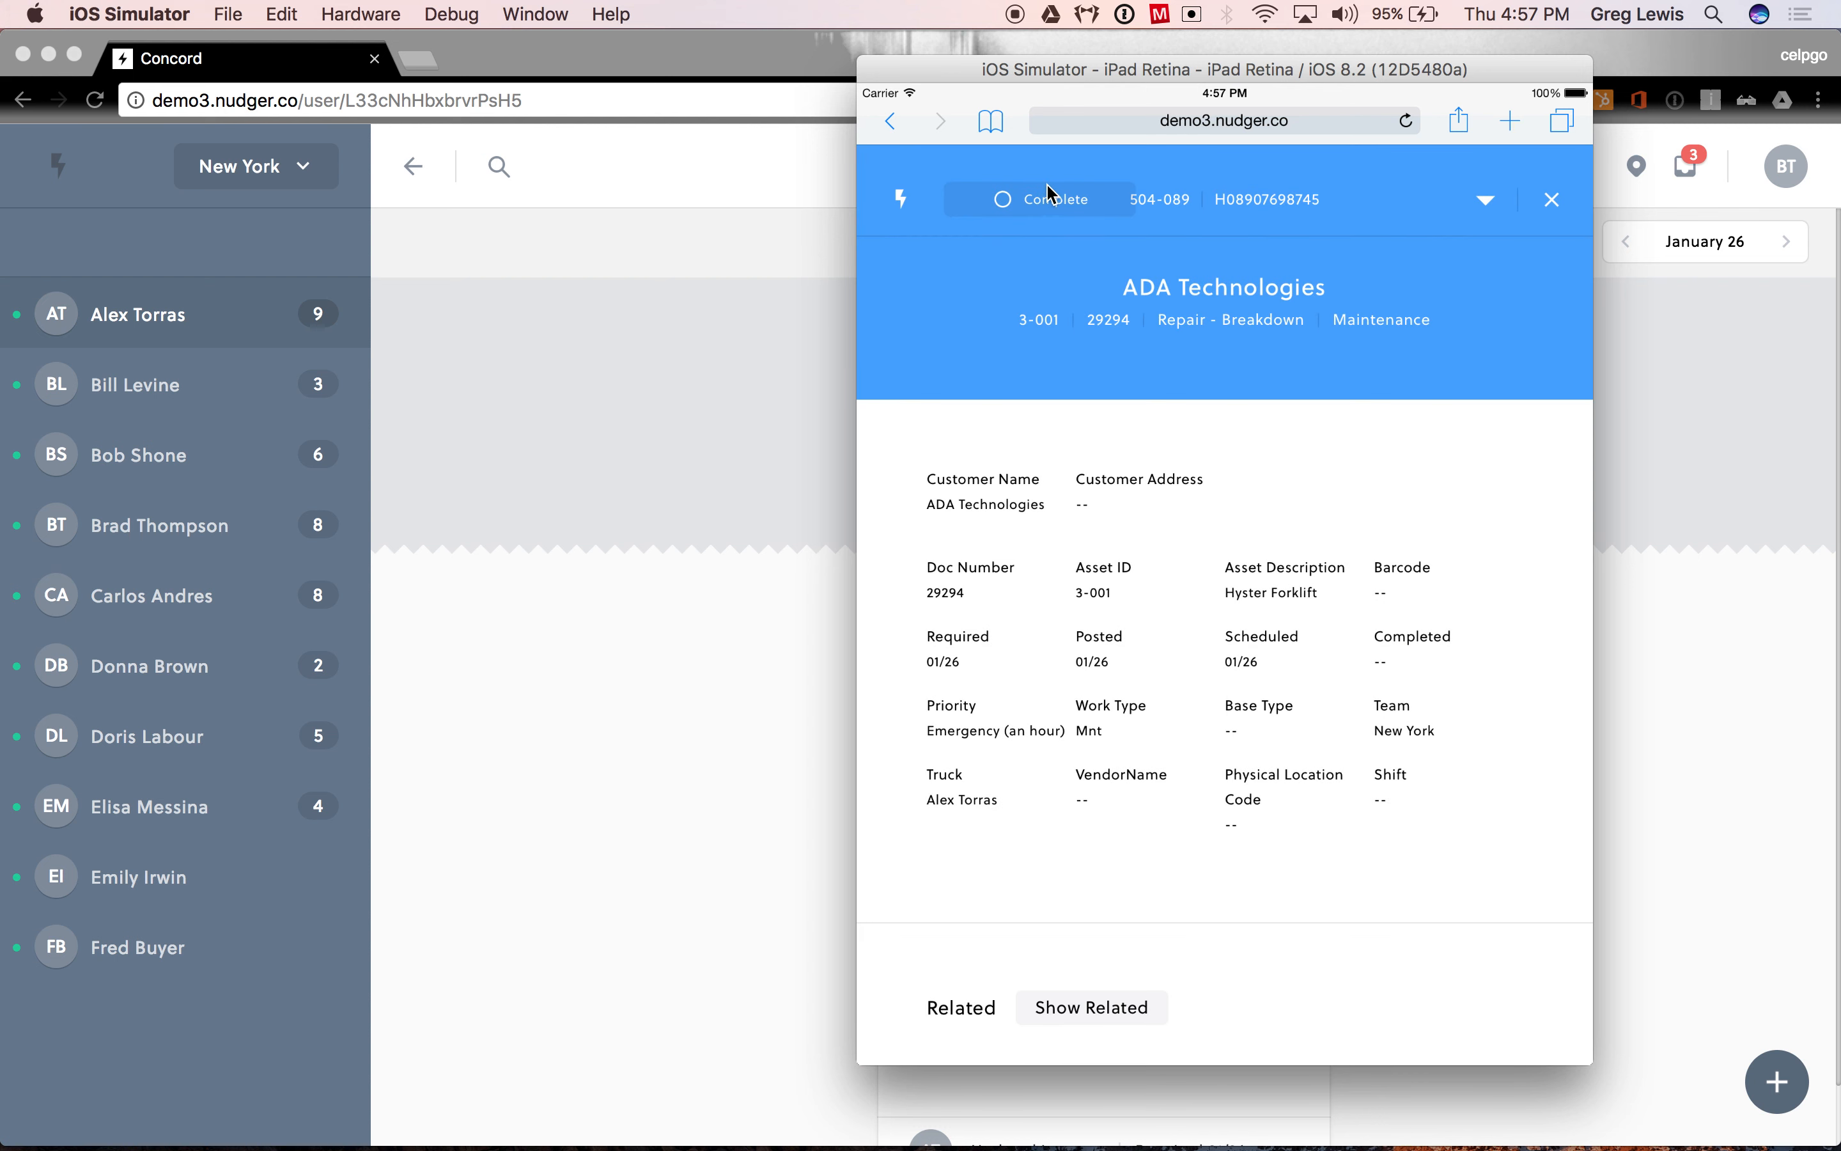
pyautogui.click(1049, 201)
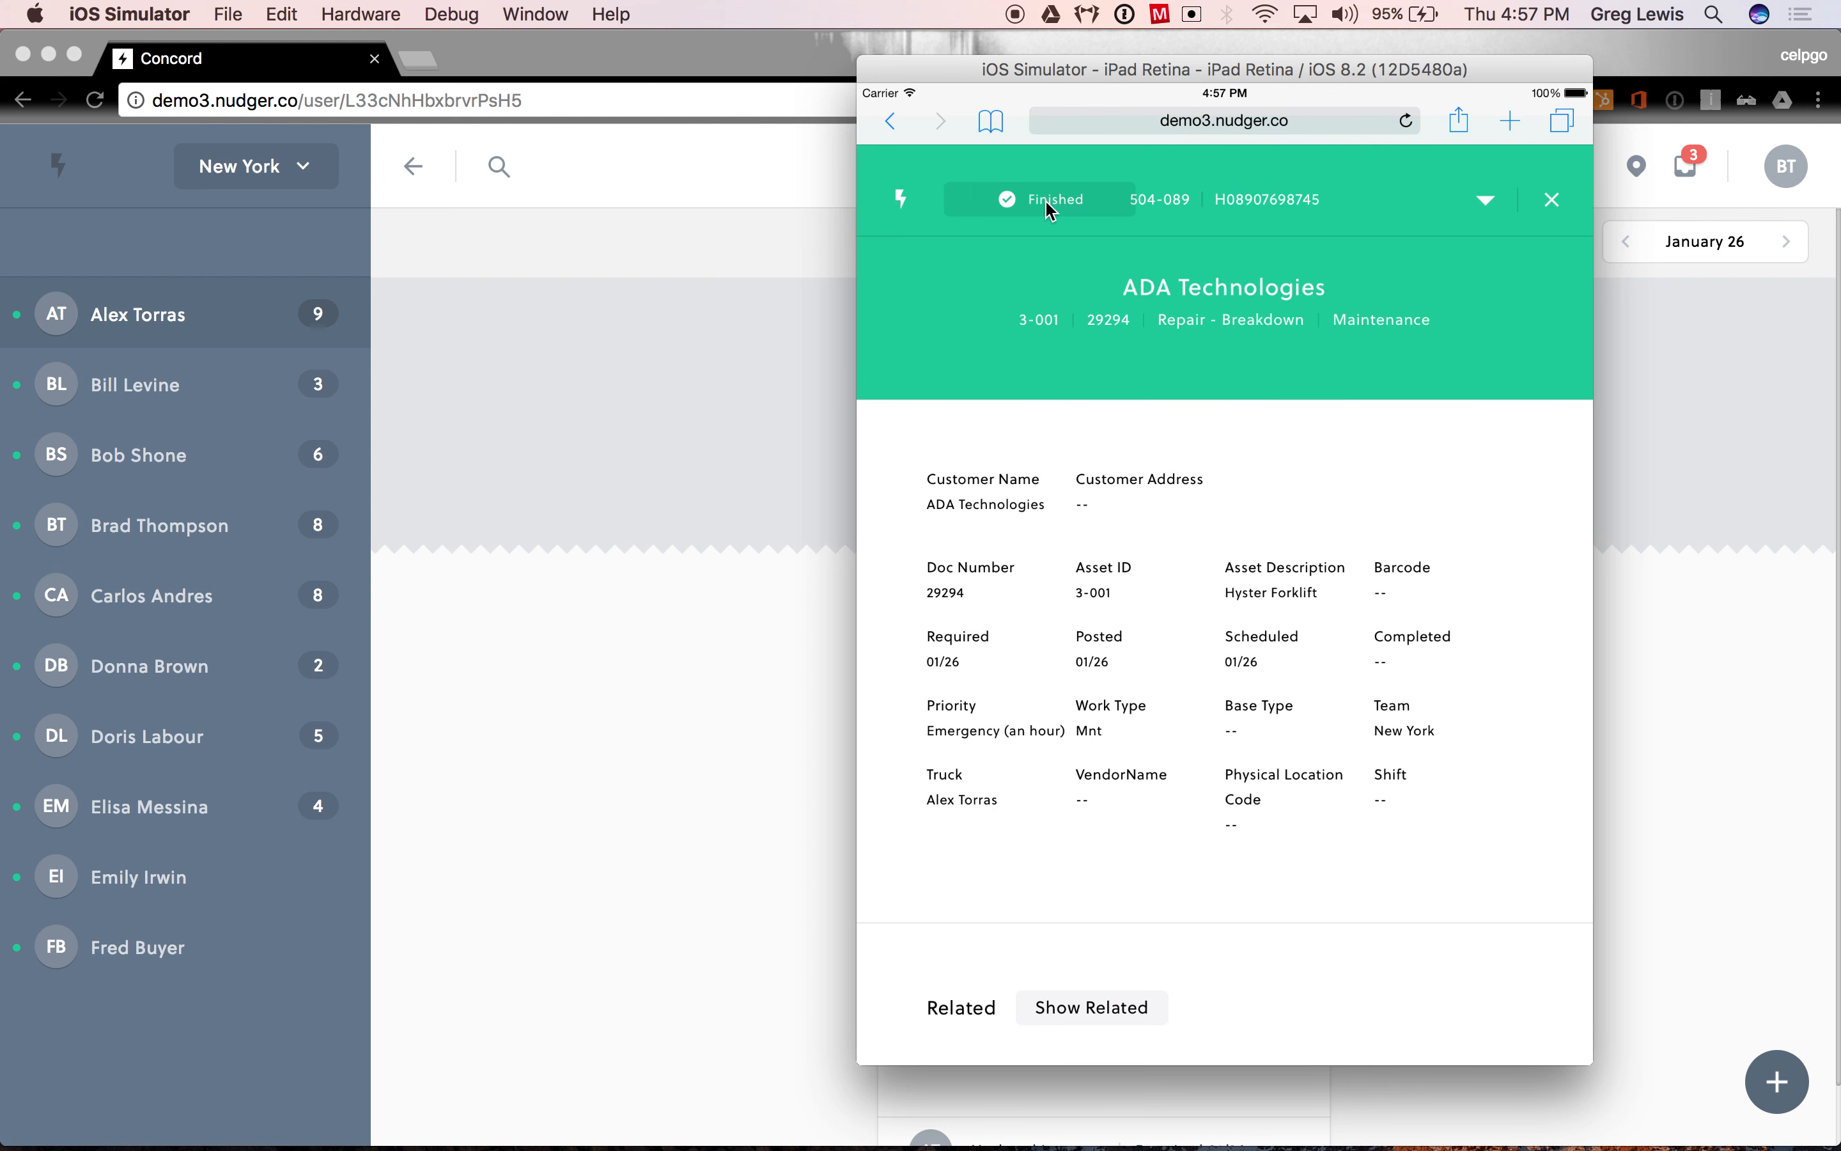
# - Switch to Concord in Chrome and view the technician's finished work orders
pyautogui.click(721, 520)
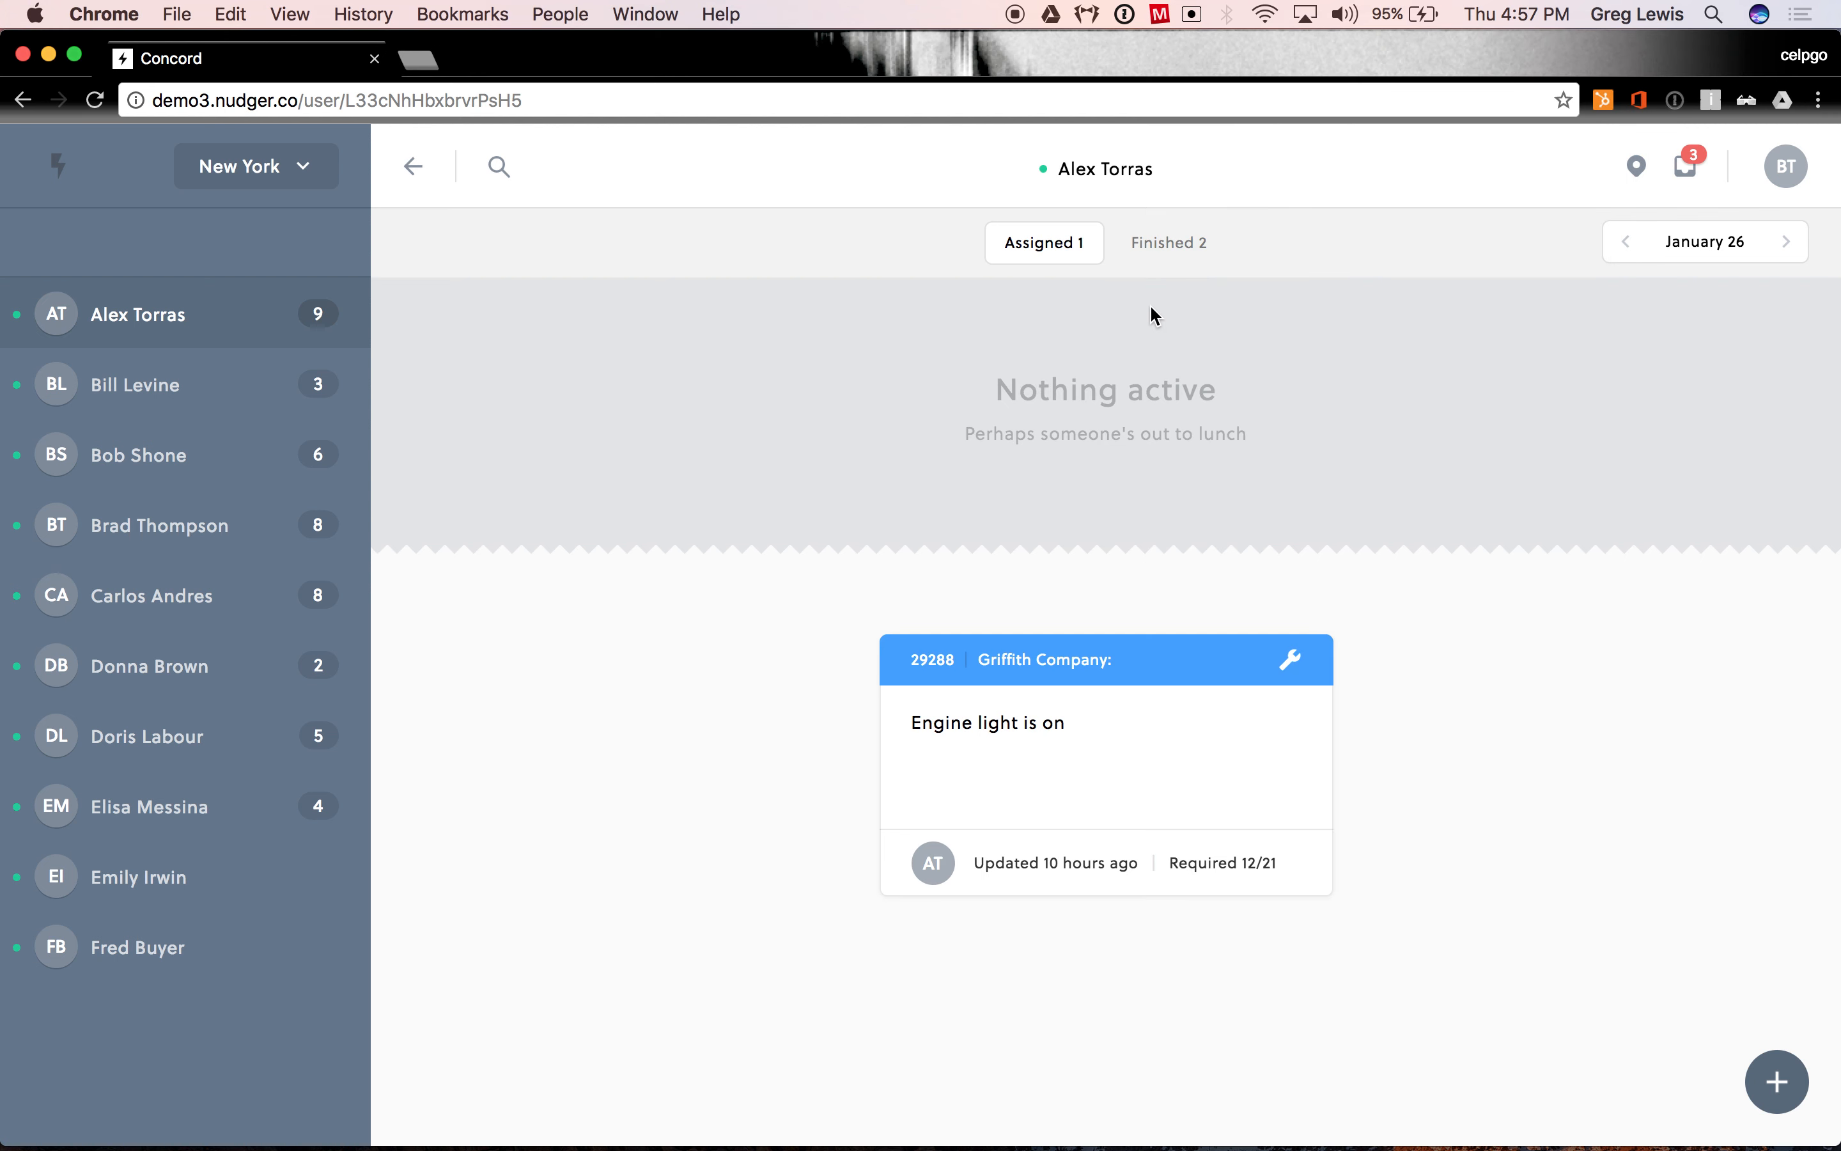
pyautogui.click(1176, 244)
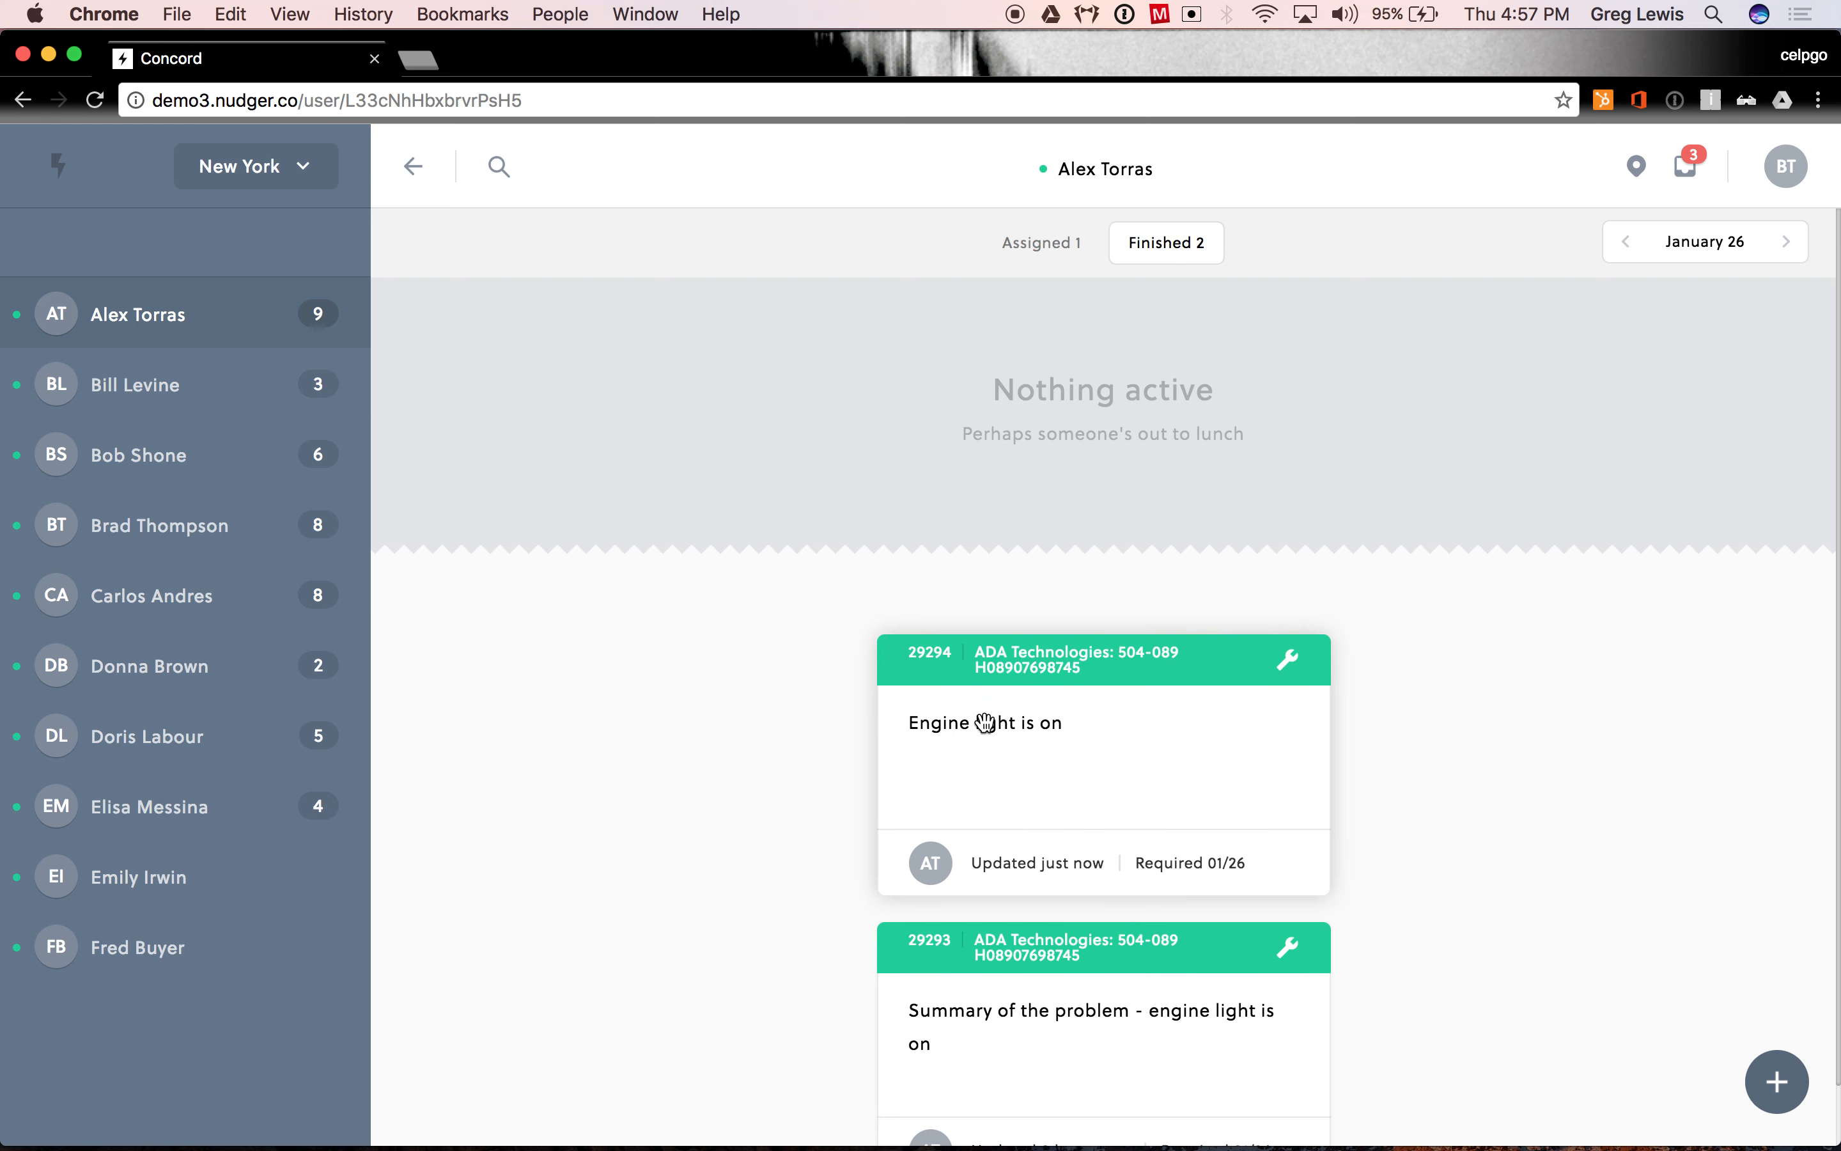
pyautogui.scroll(-2, 959, 685)
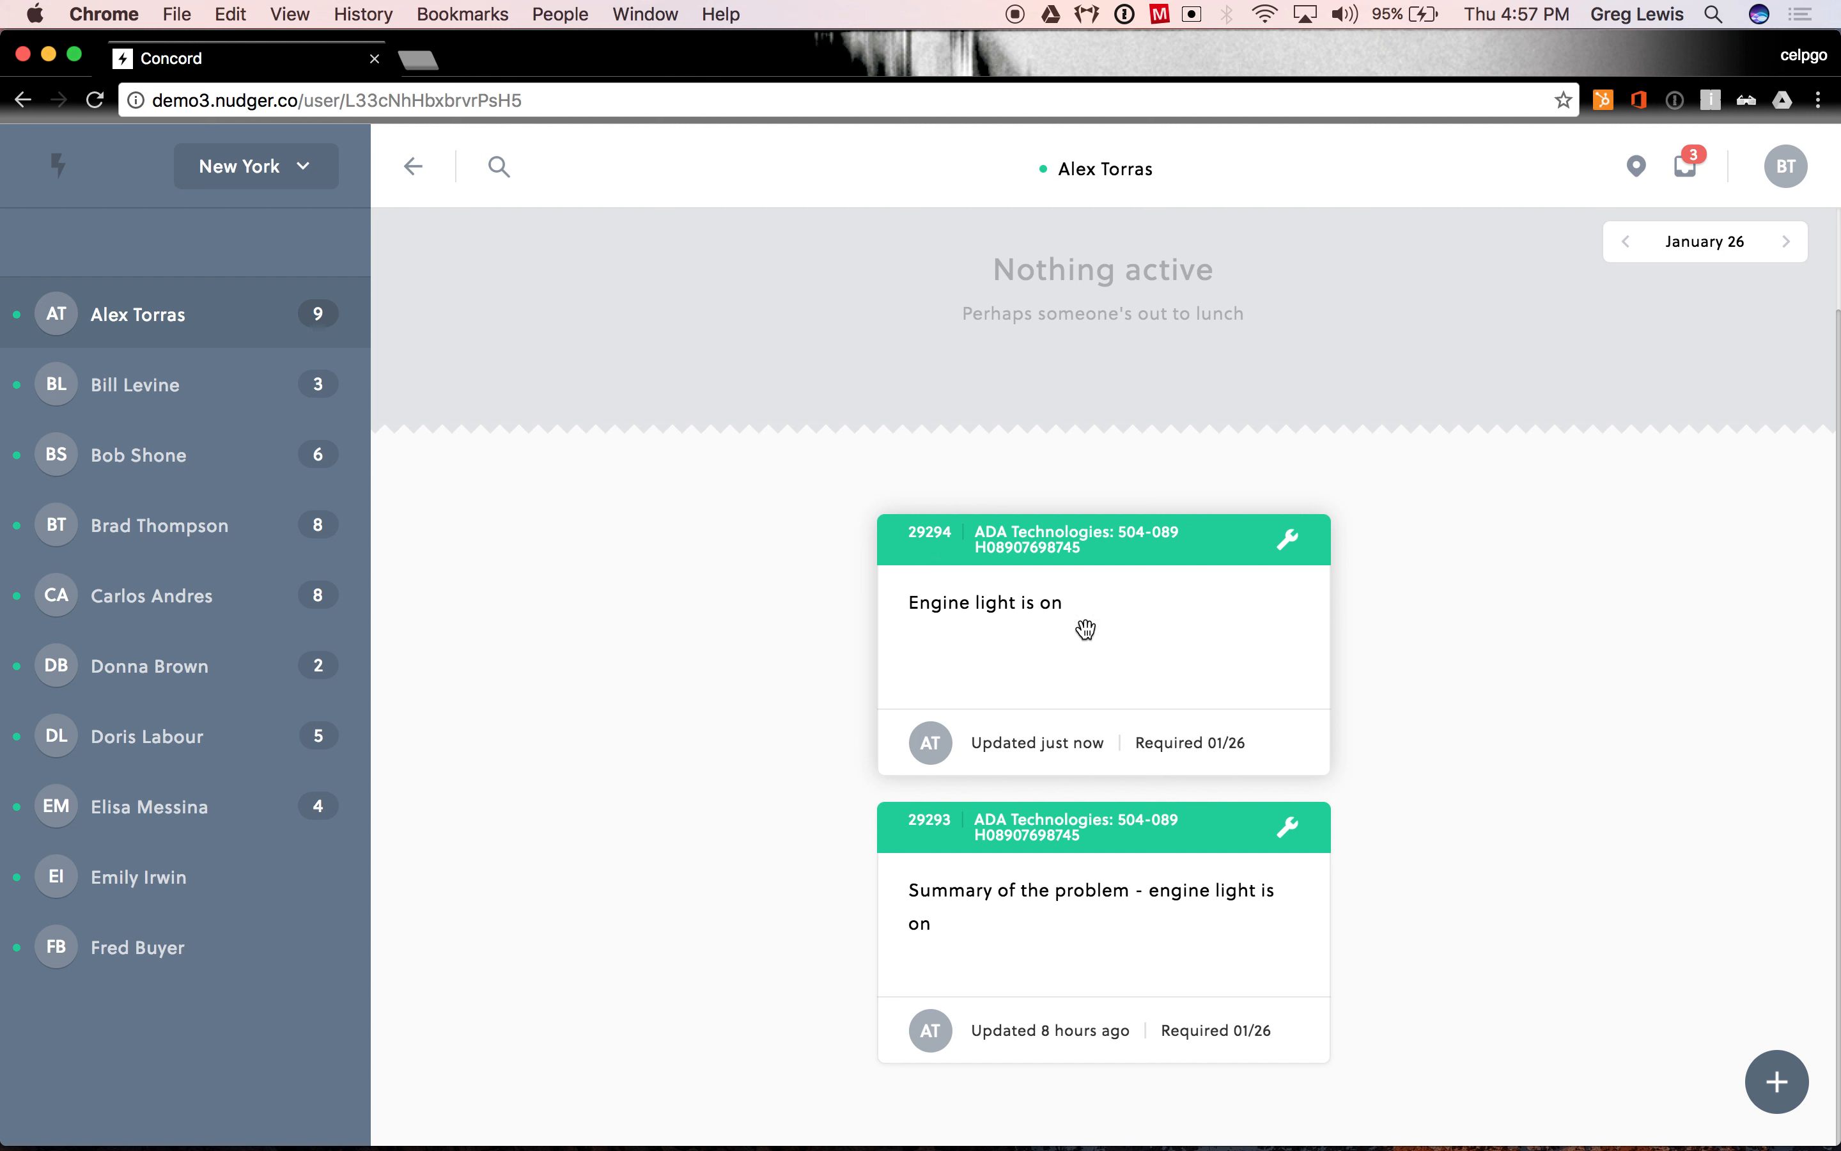
# - Switch to SAP Business One and unlock it with the account password
pyautogui.hotkey('ctrl', 'Left')
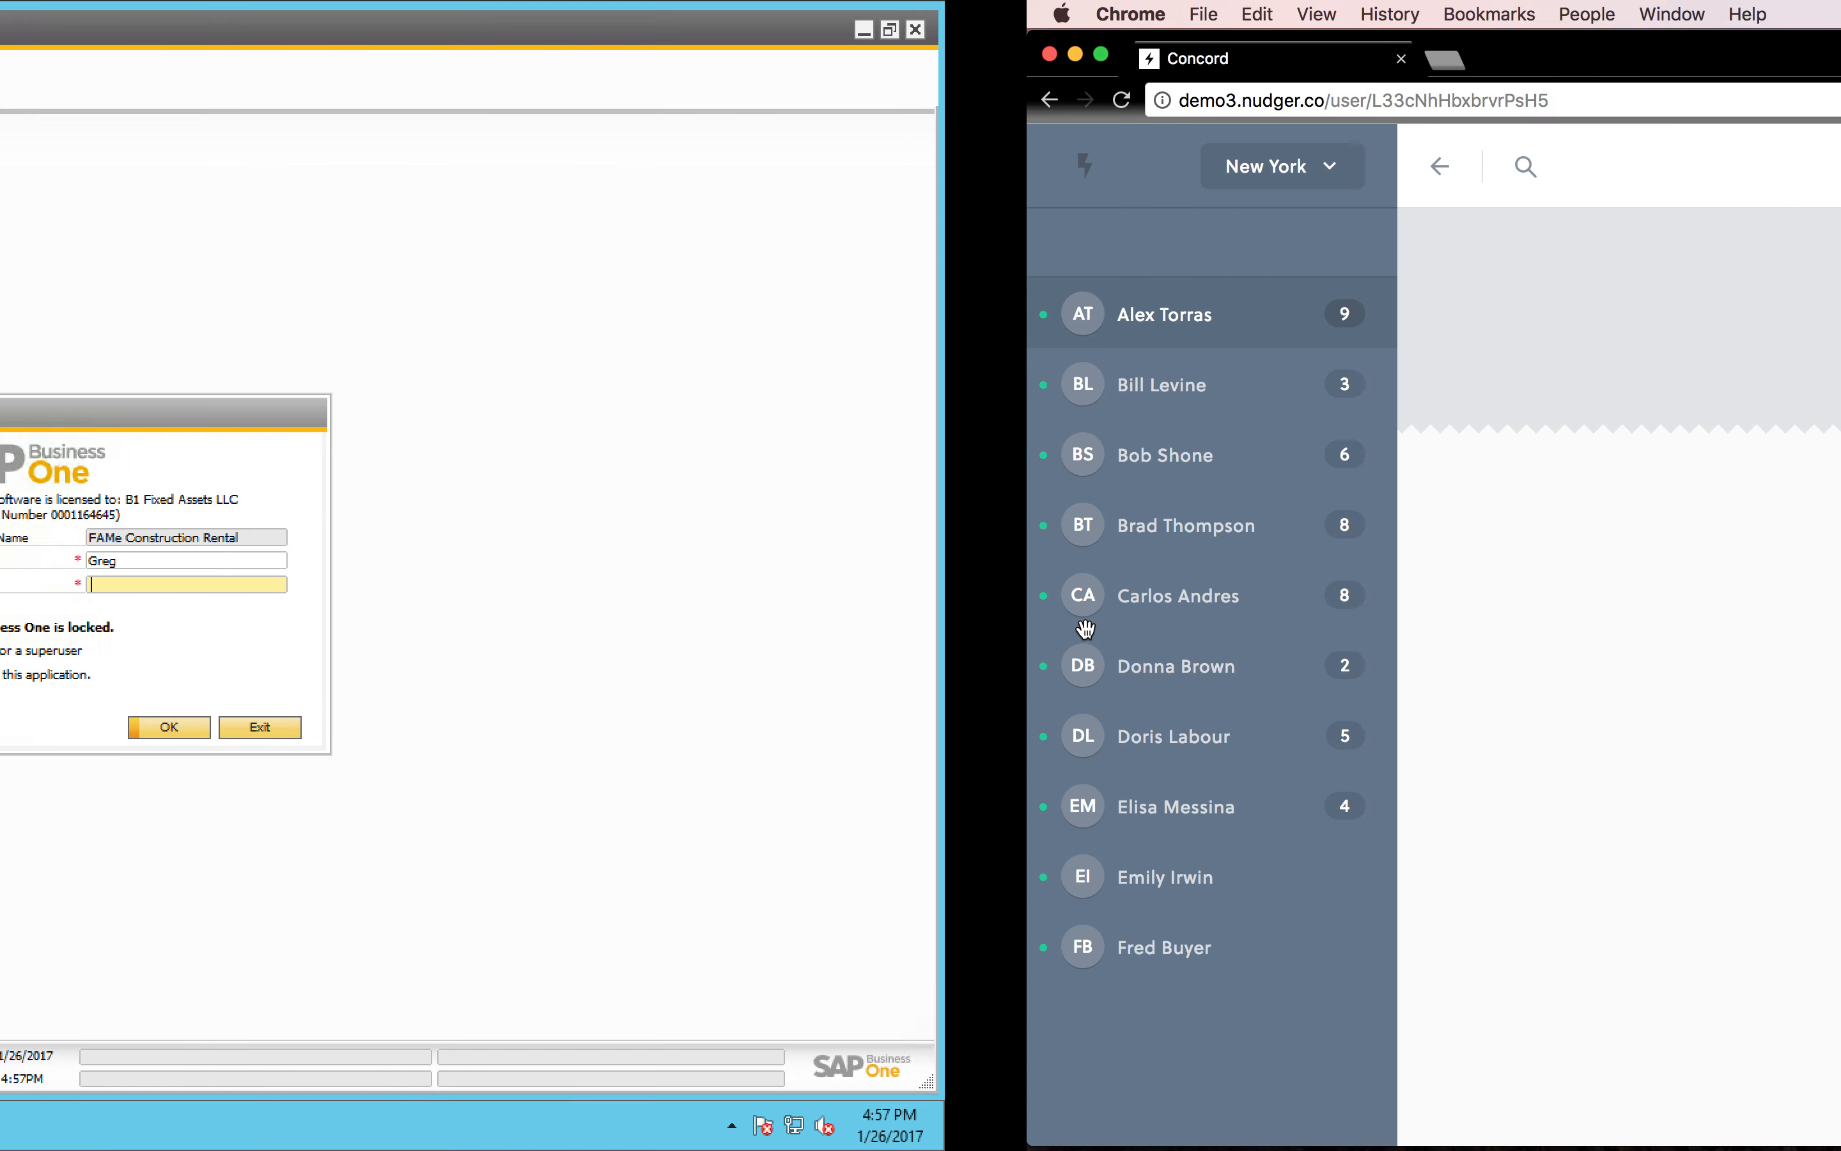
pyautogui.write('manager')
pyautogui.press('Return')
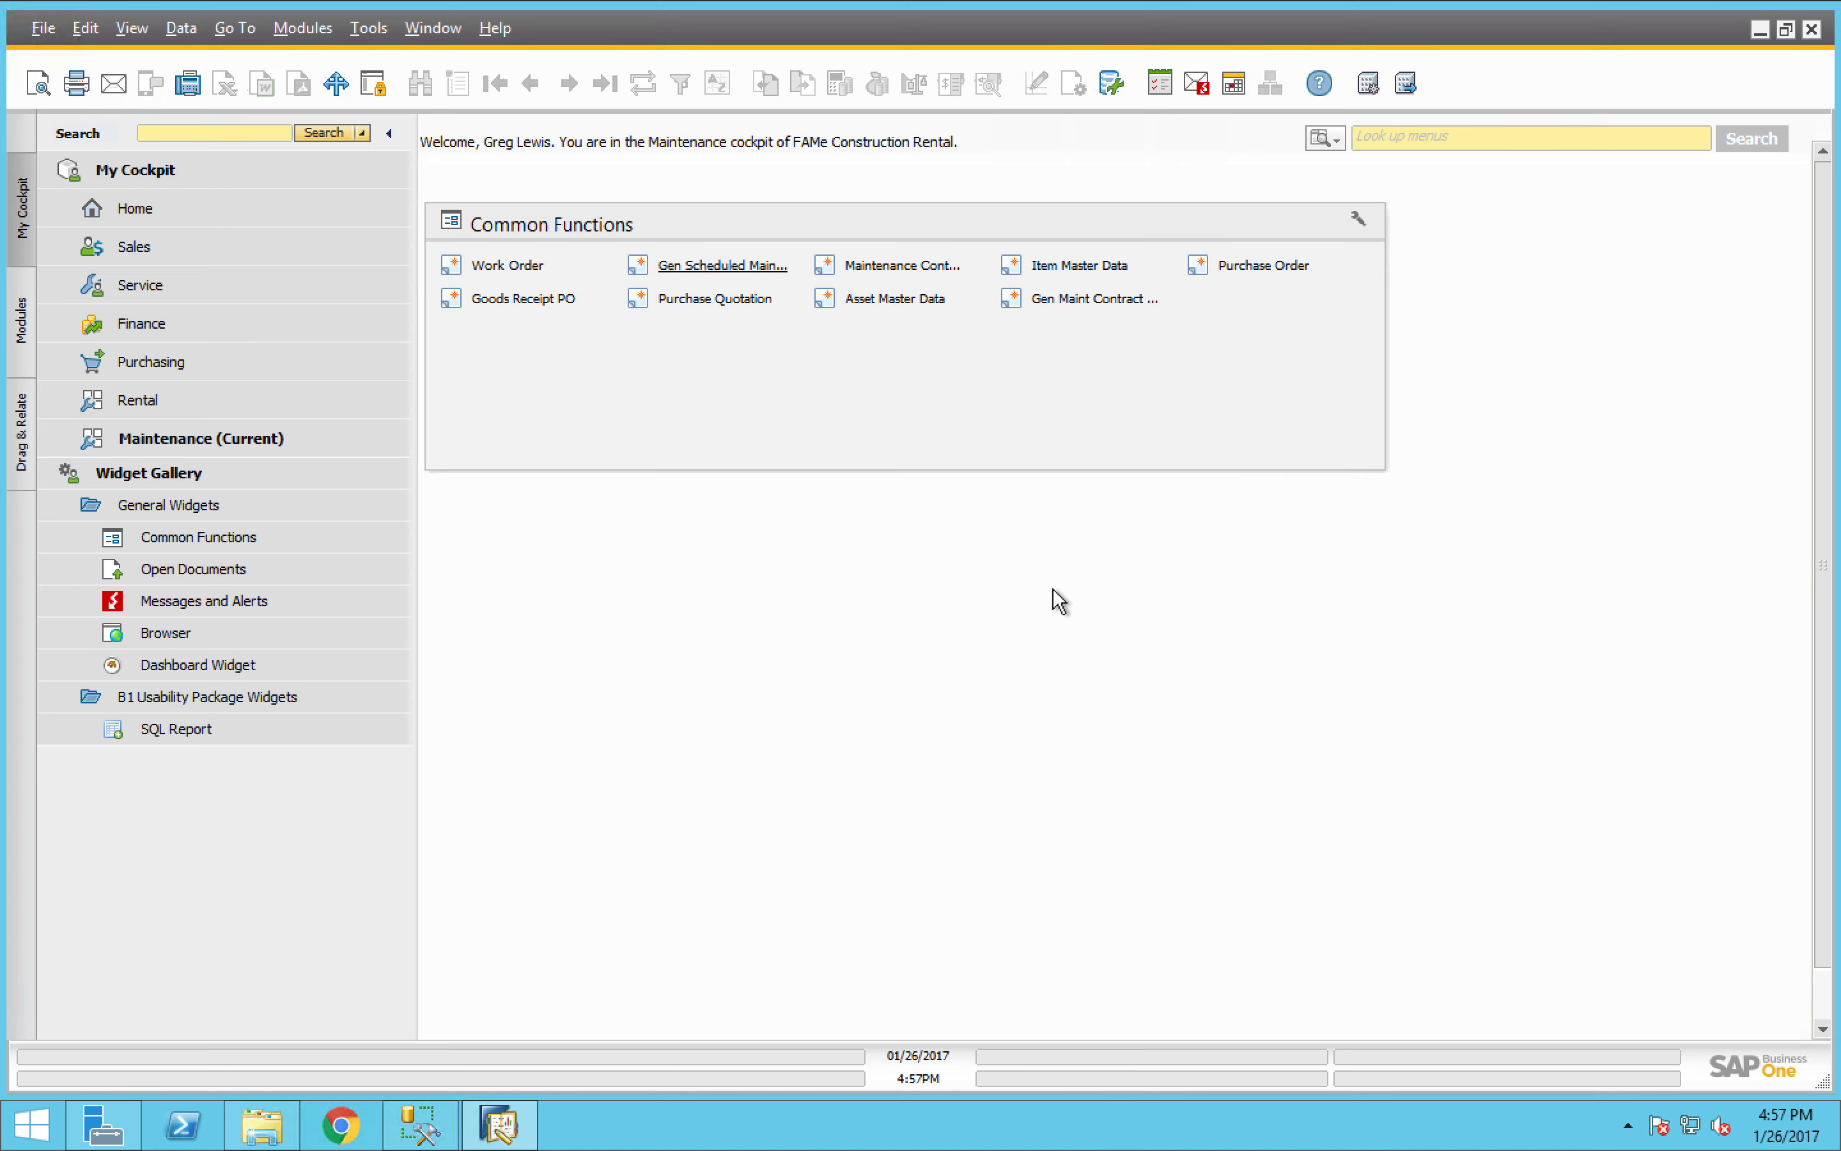
# - Open the last work order record and review its maintenance detail followed by its billing items
pyautogui.click(511, 267)
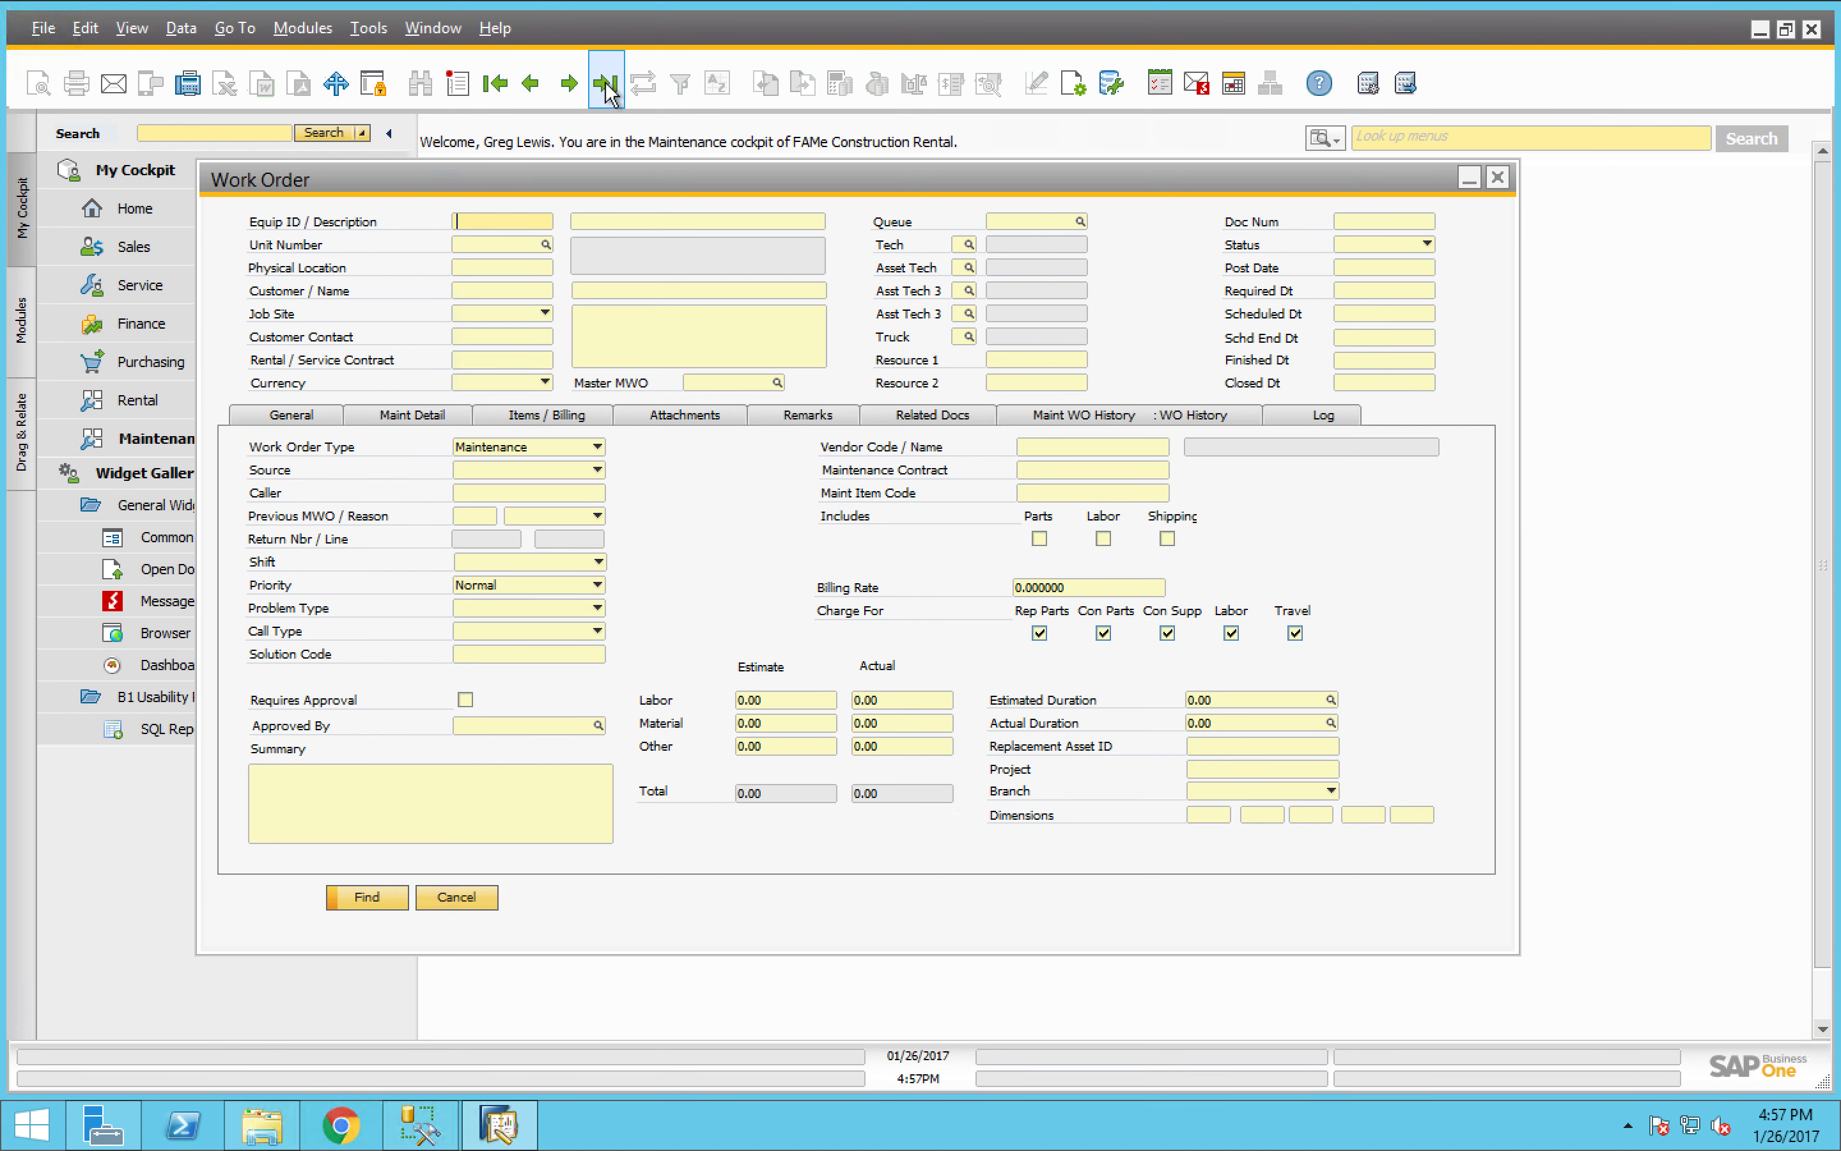
pyautogui.click(606, 83)
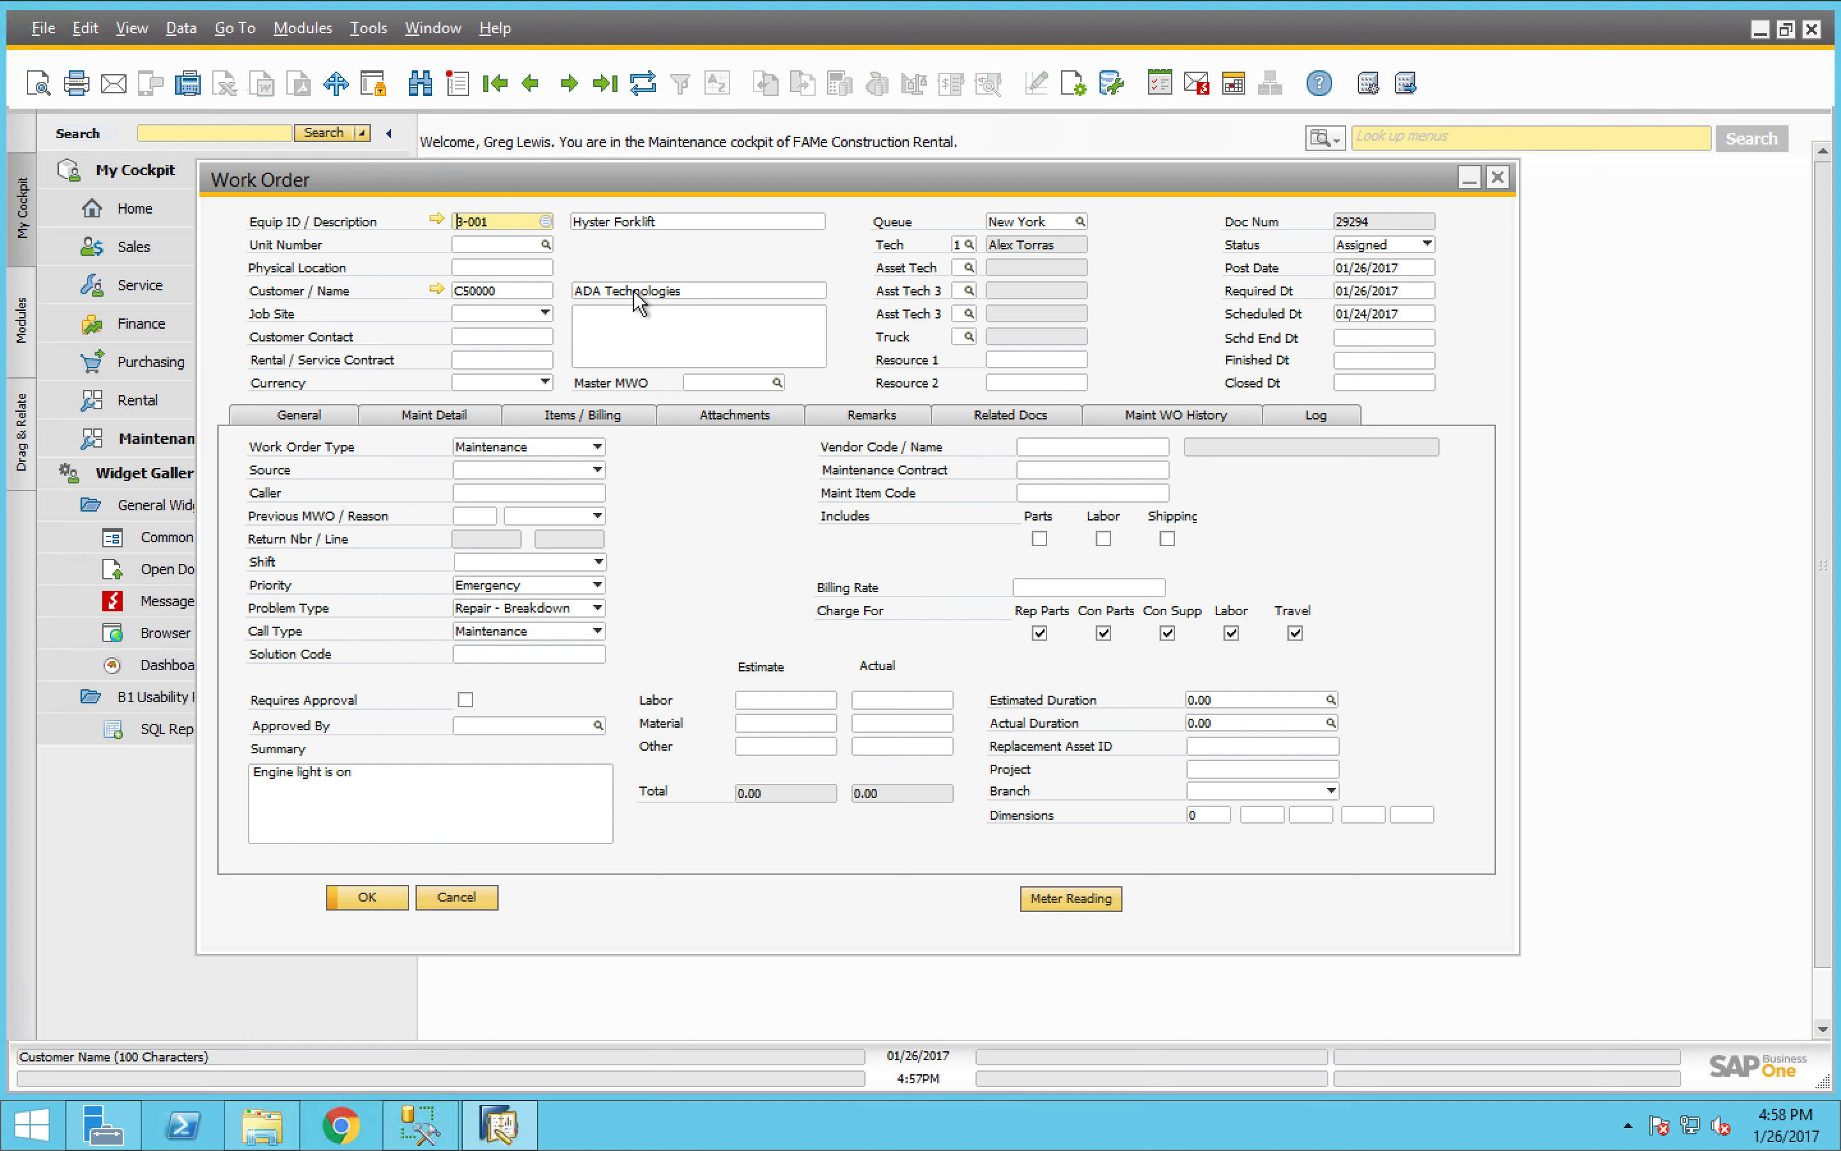
pyautogui.click(424, 416)
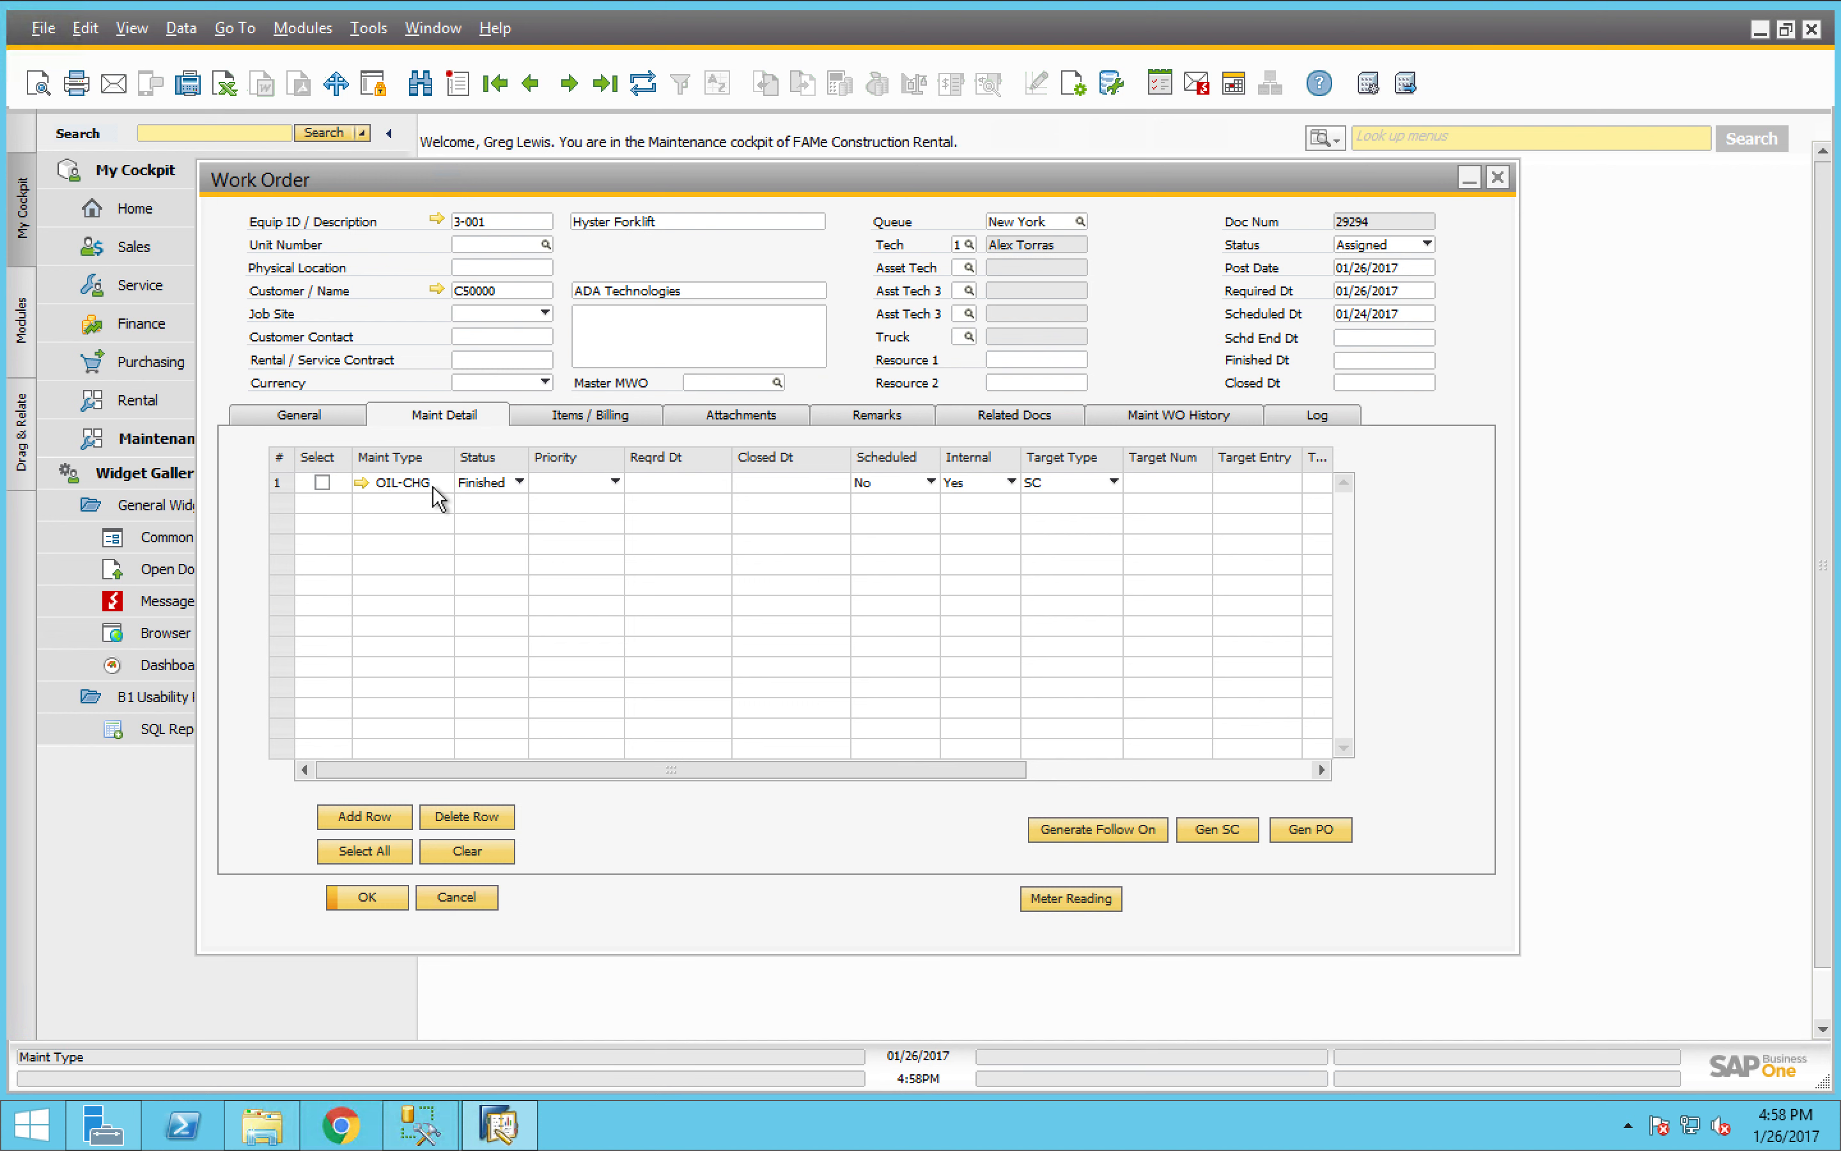
pyautogui.click(616, 415)
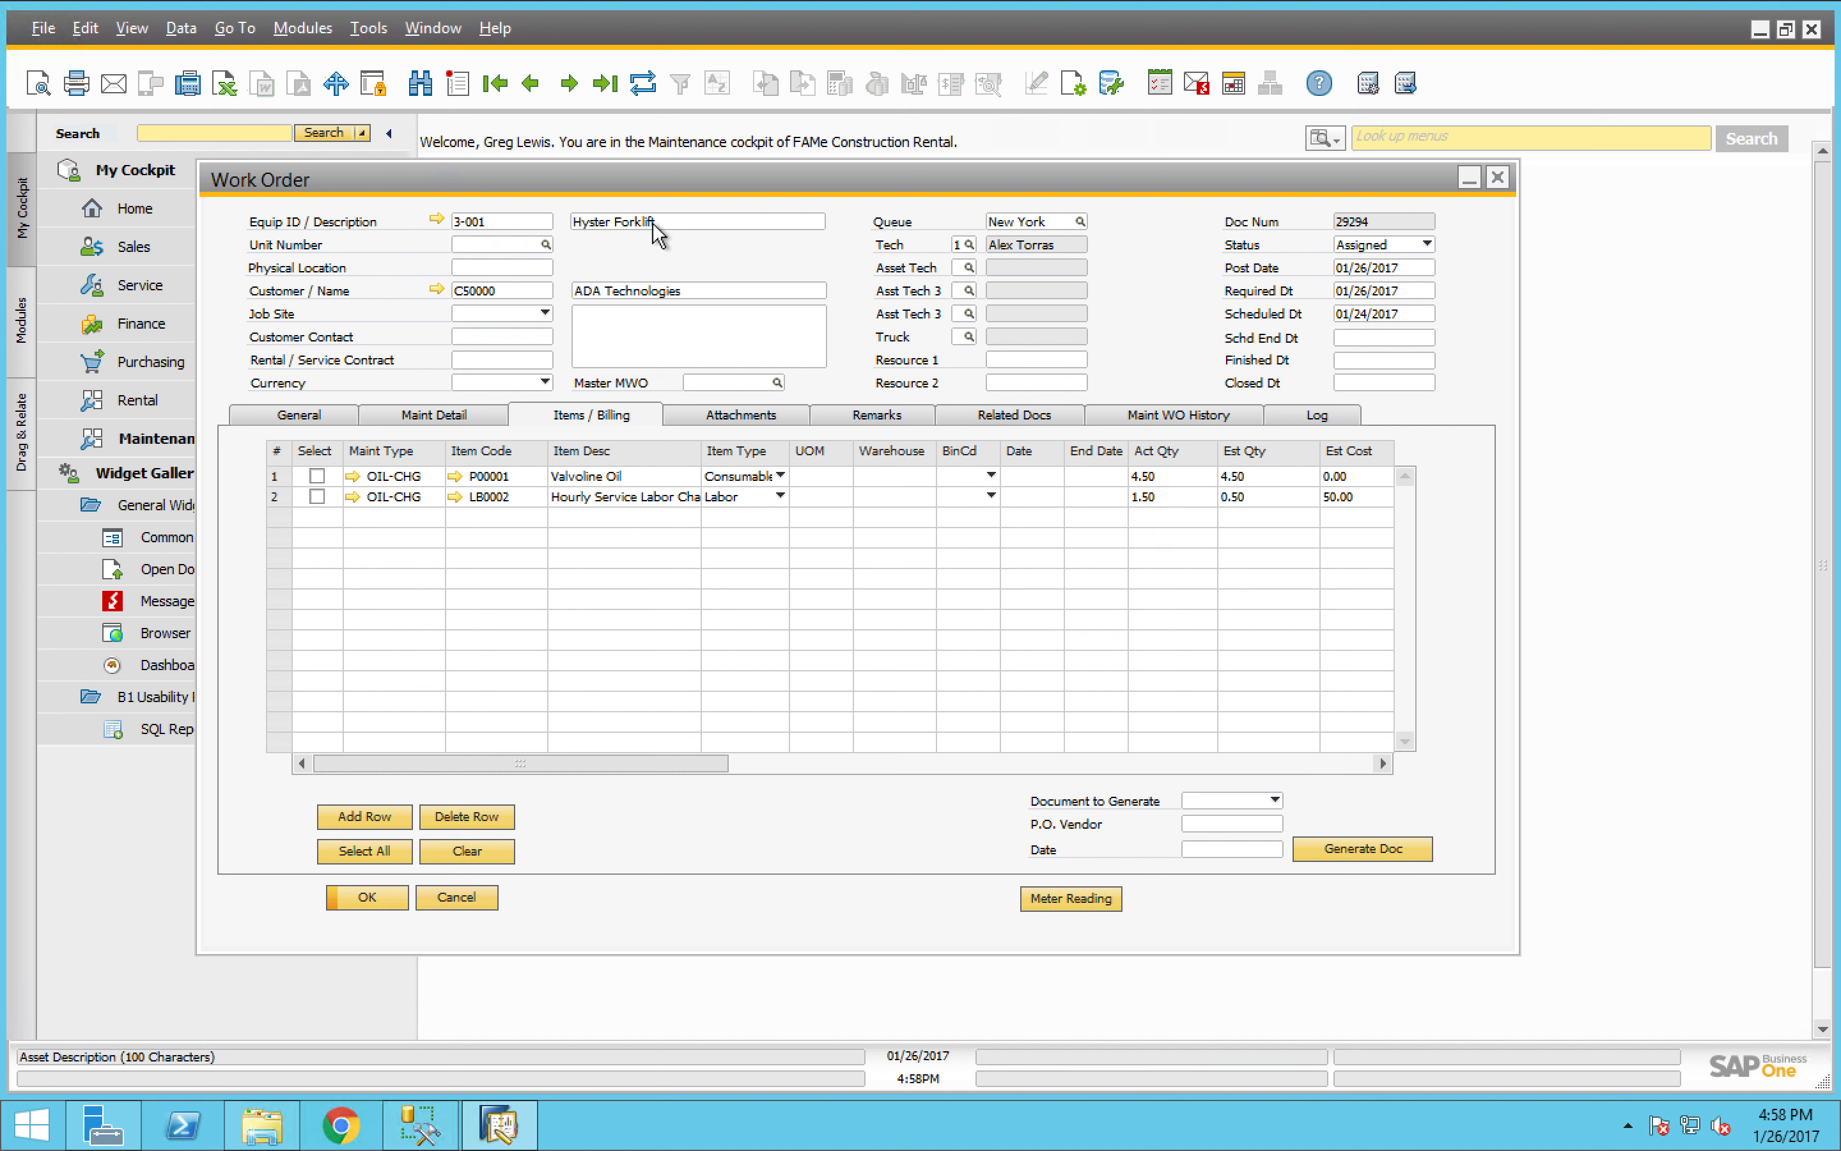
# - Select both billing items, the Valvoline oil and the hourly service labor, and look over the document types without choosing one
pyautogui.click(317, 475)
pyautogui.click(317, 496)
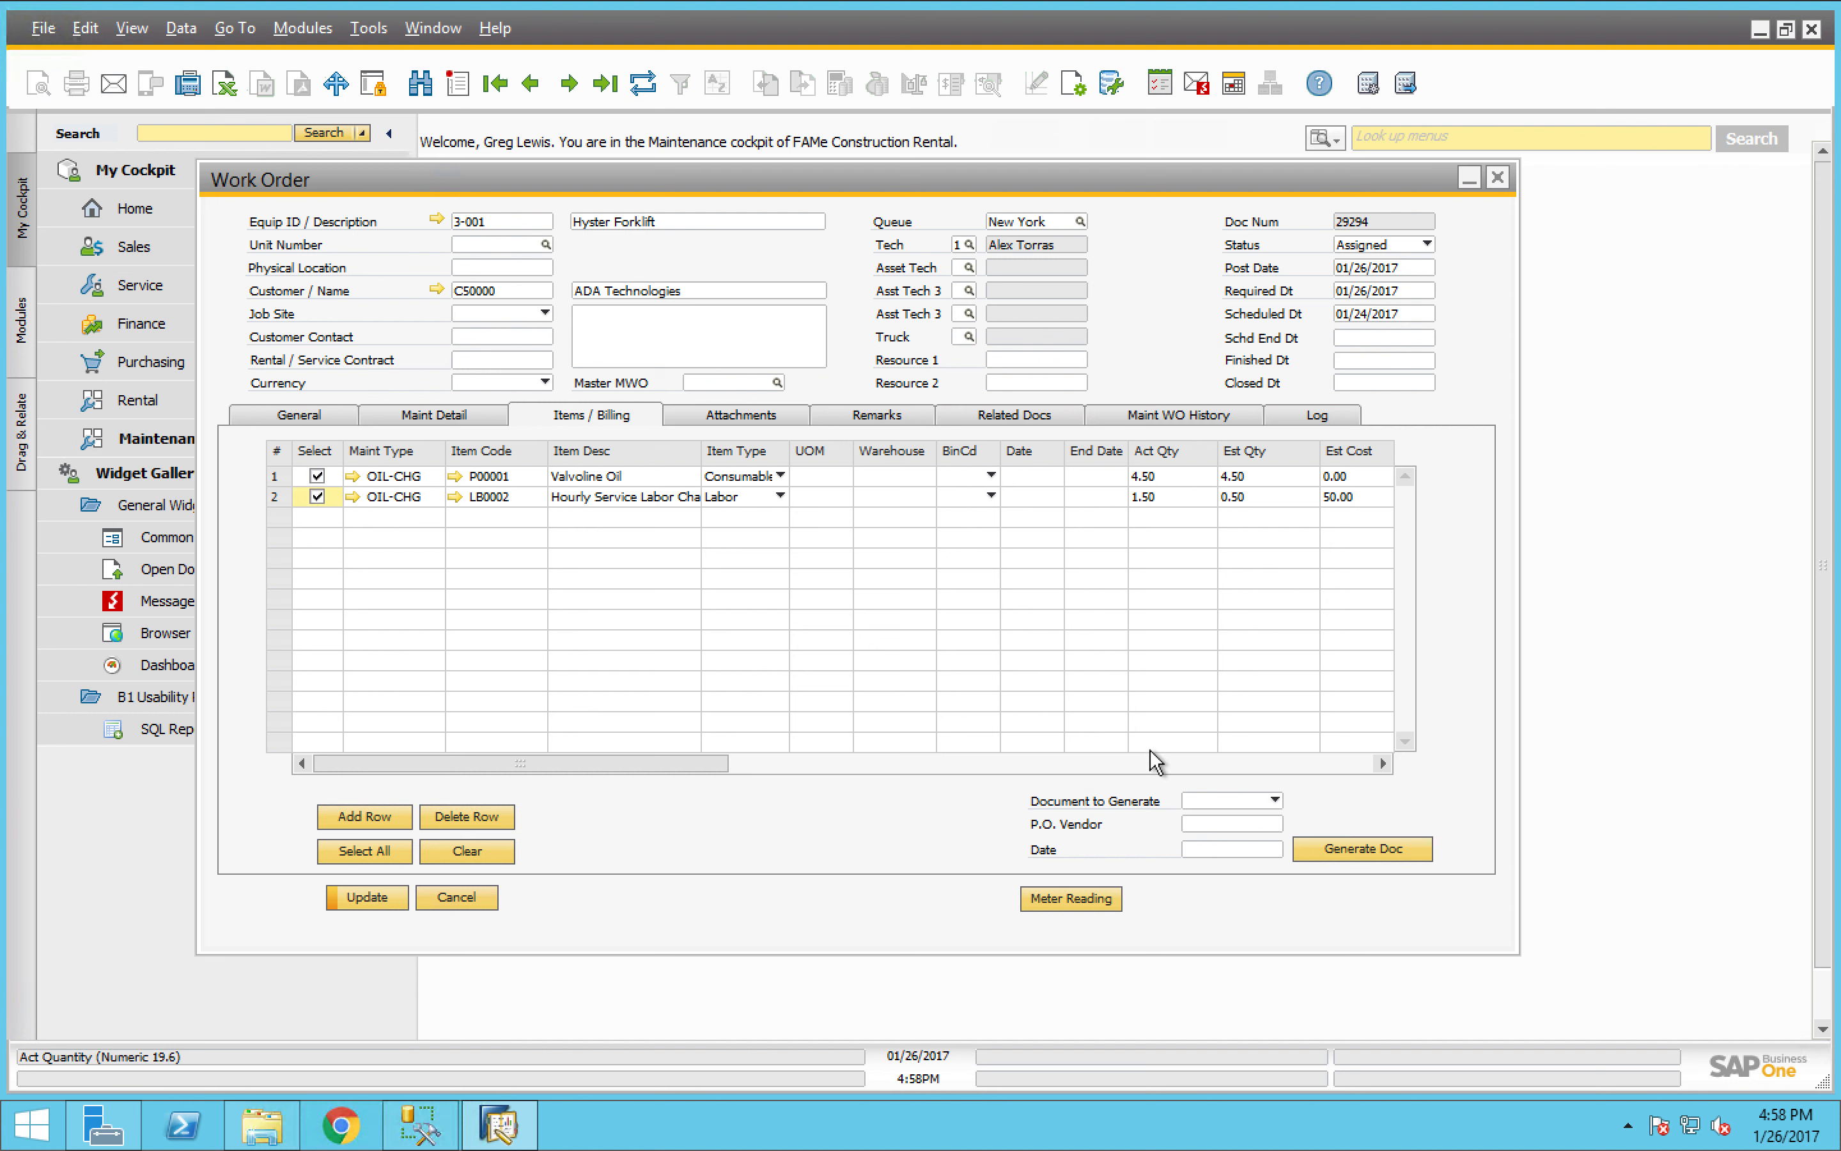
pyautogui.click(1230, 803)
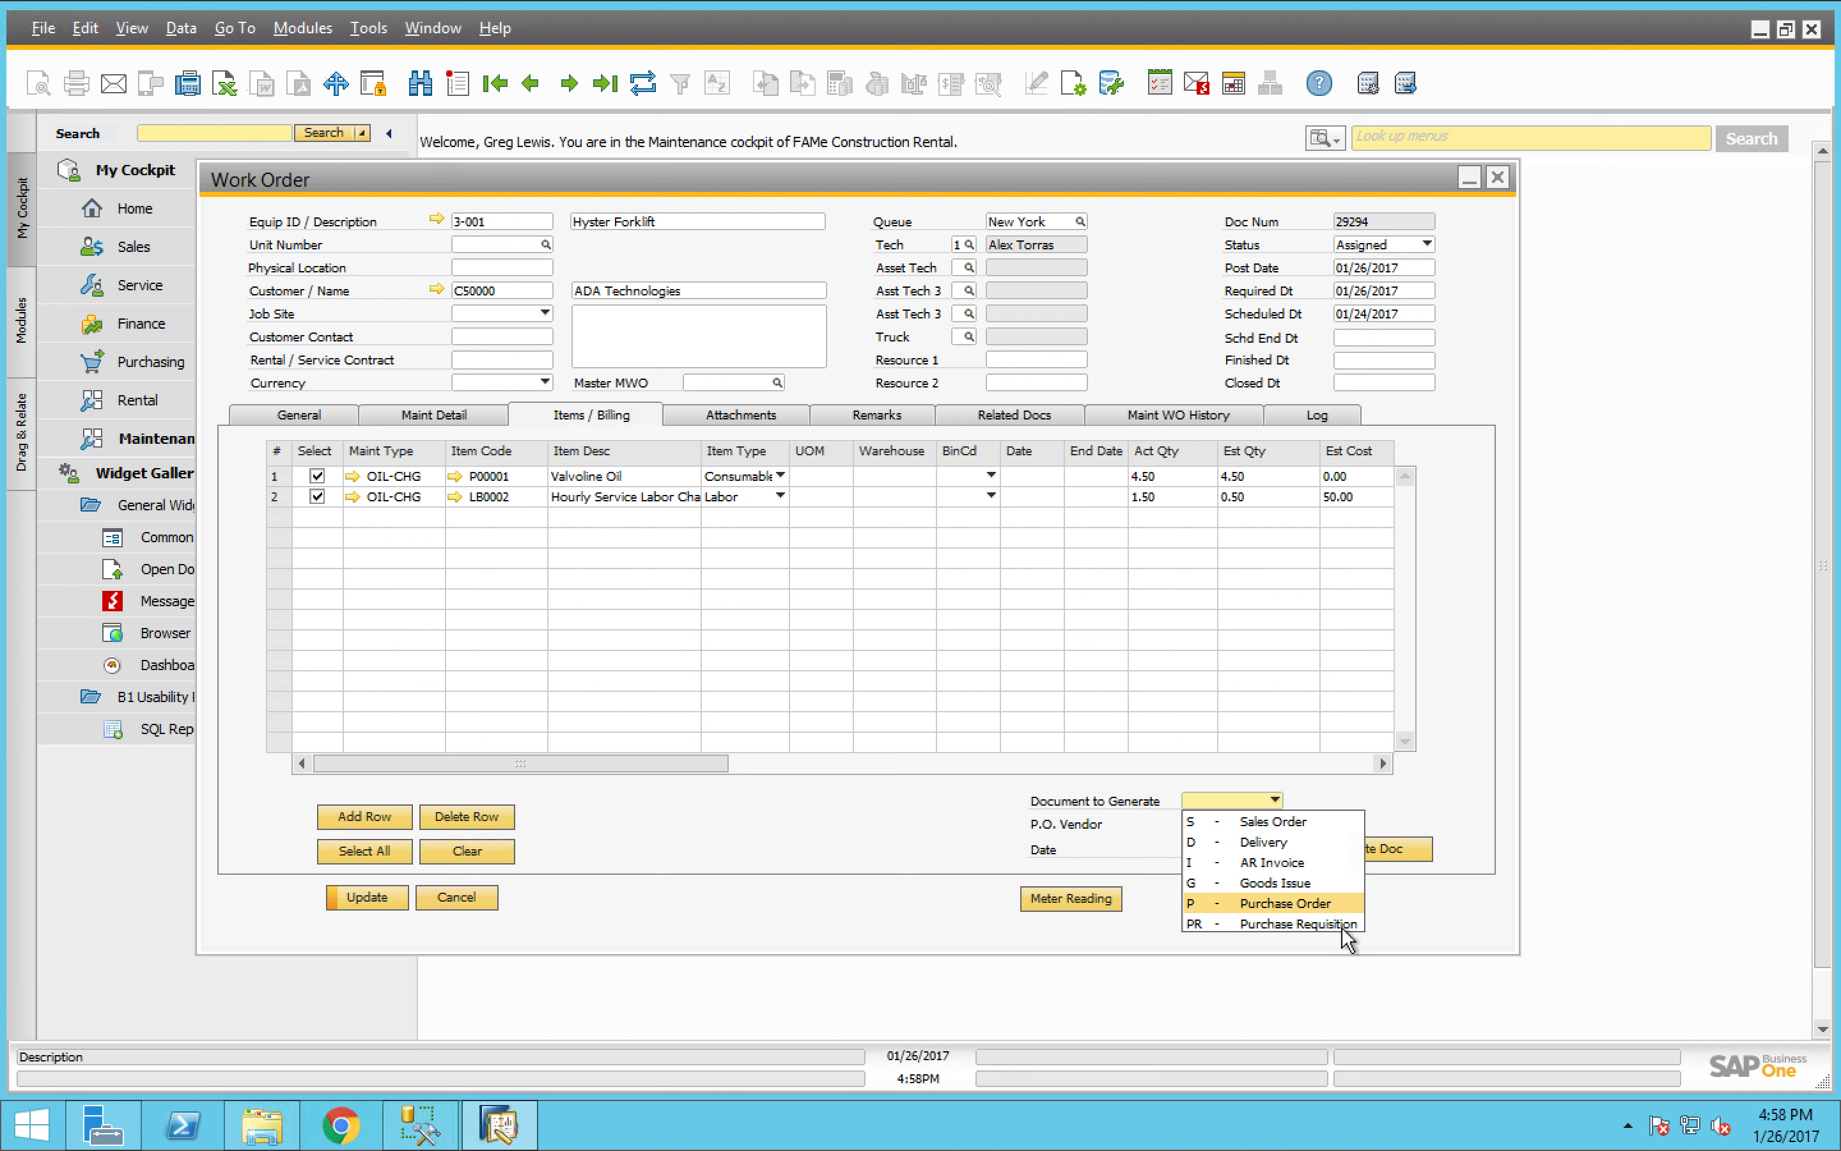
pyautogui.click(986, 831)
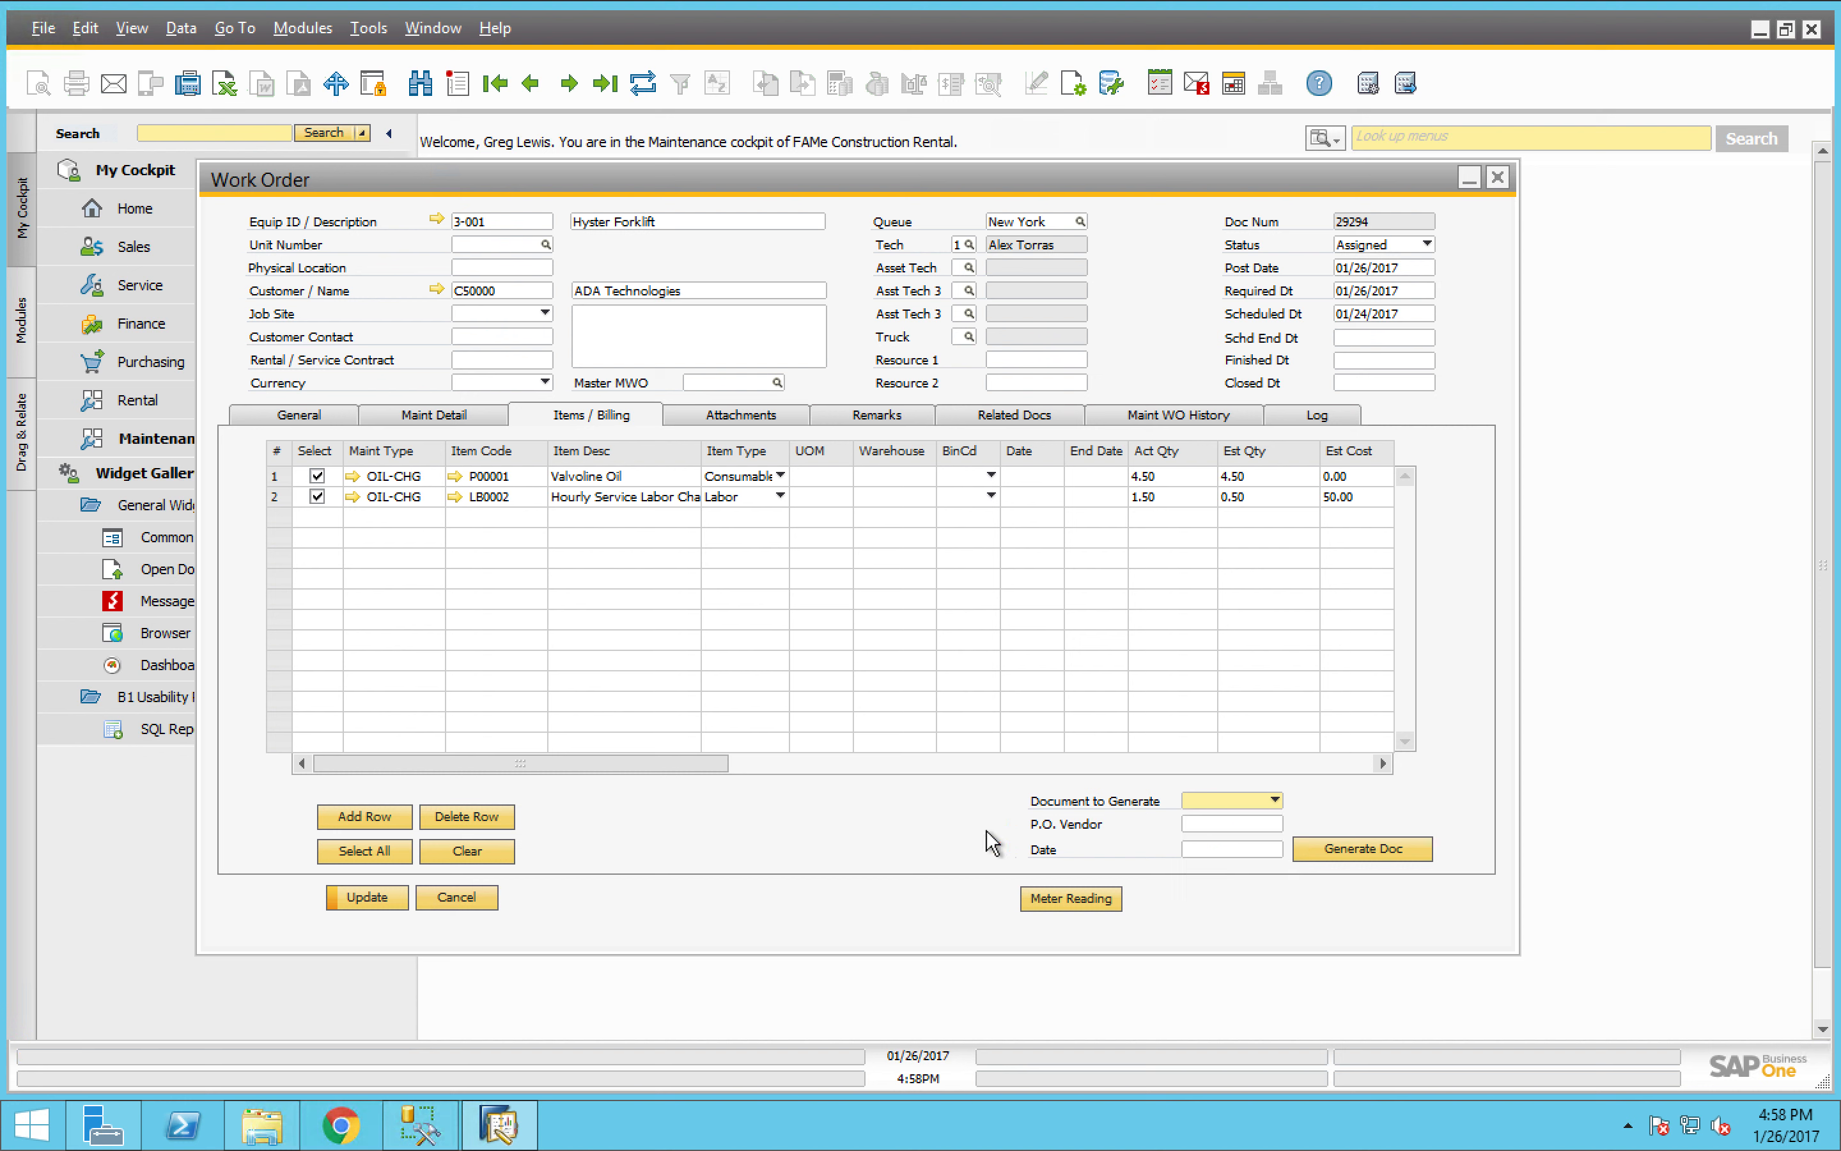
# - Set the work order's finished date to 01/26/2017 and its status to Closed, and try to update the record
pyautogui.click(1375, 362)
pyautogui.write('t')
pyautogui.press('Tab')
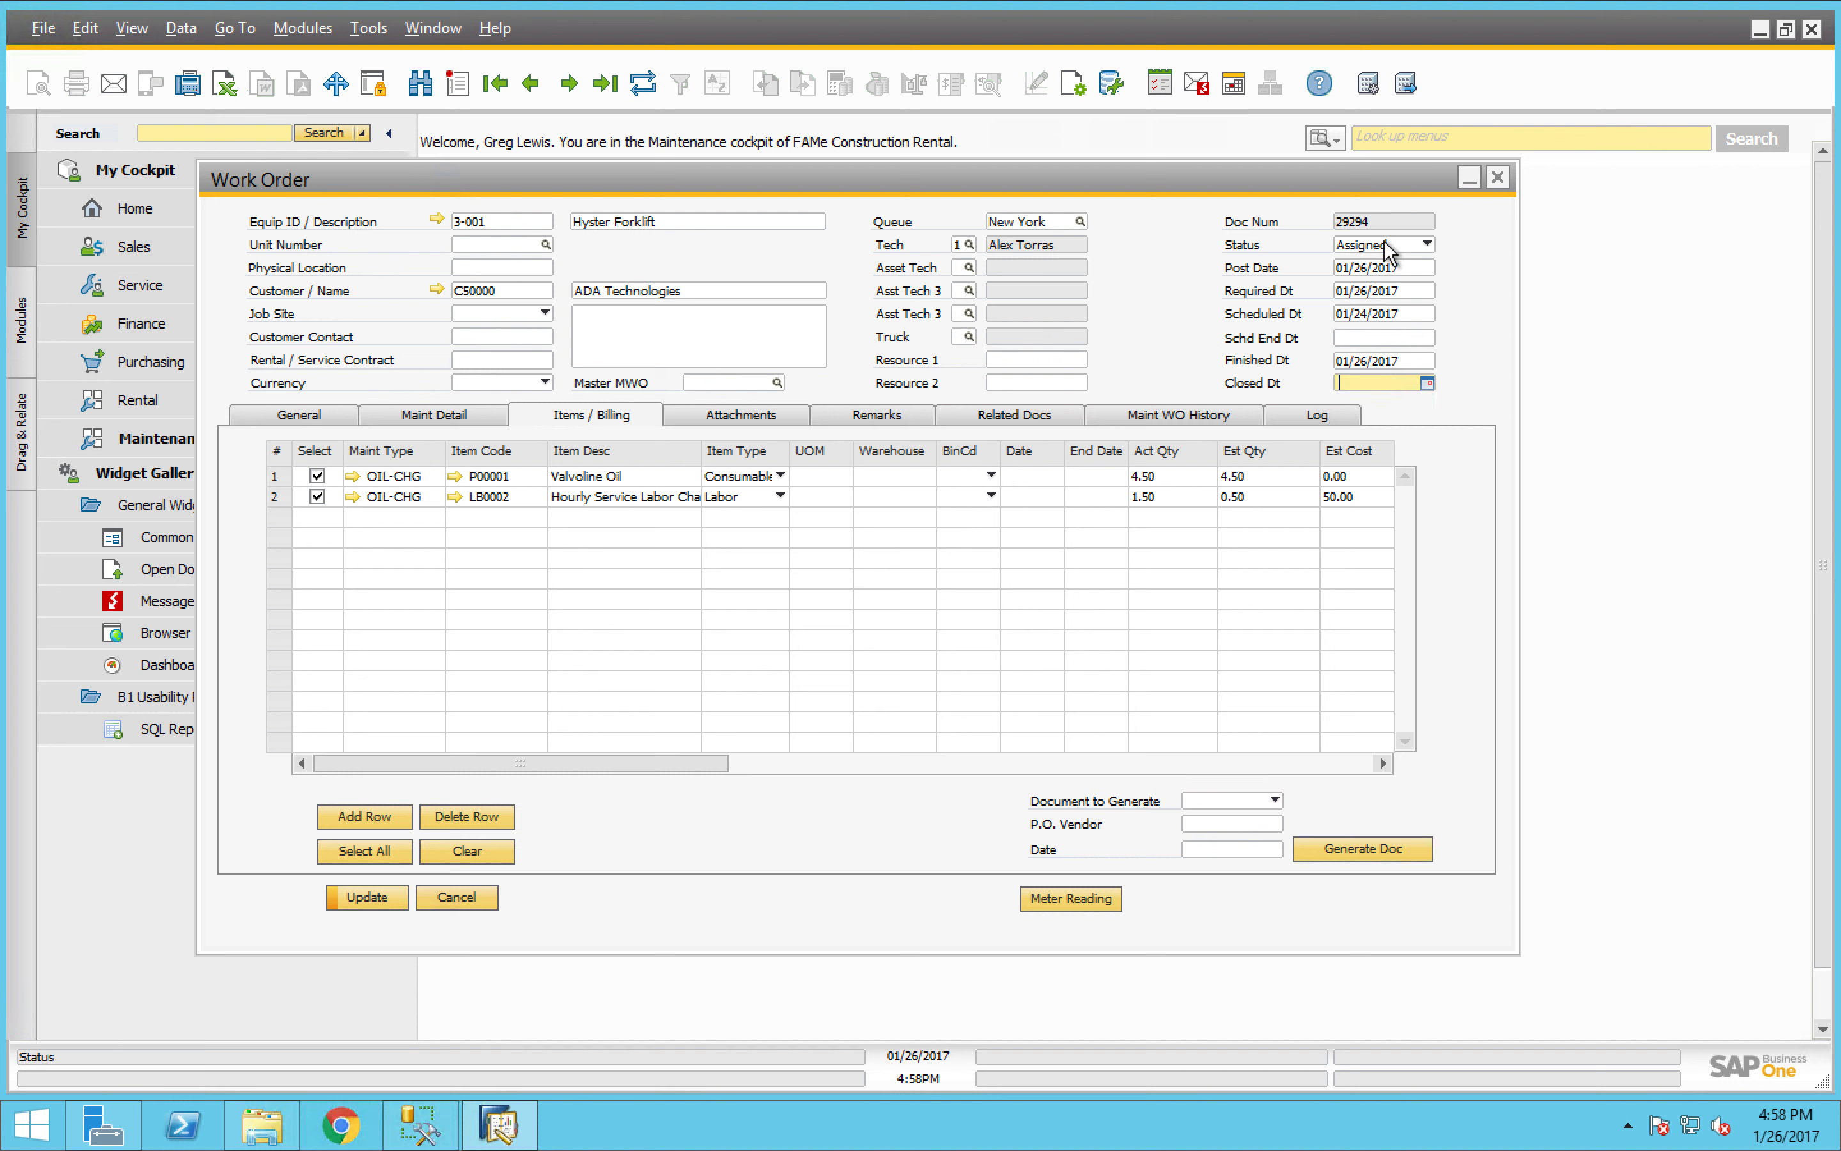
pyautogui.click(1386, 247)
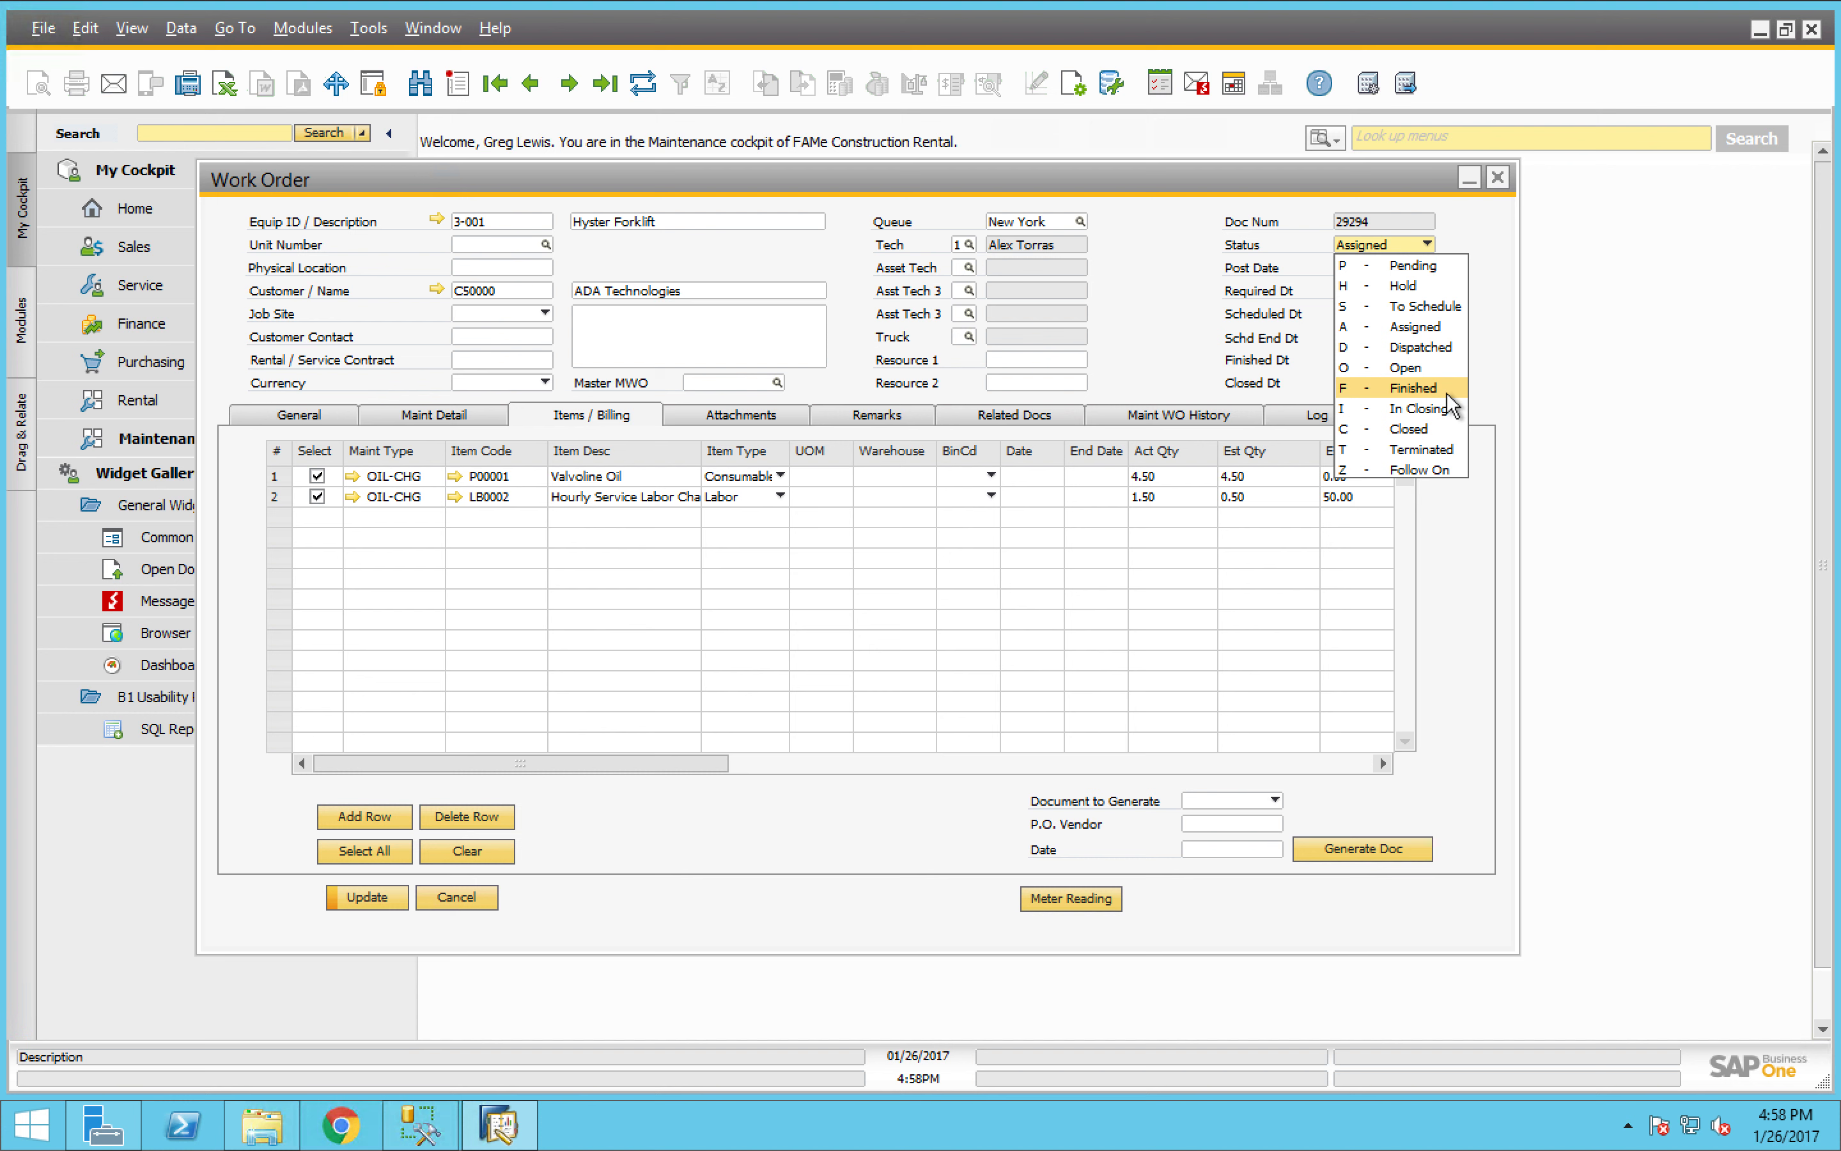
pyautogui.click(1439, 425)
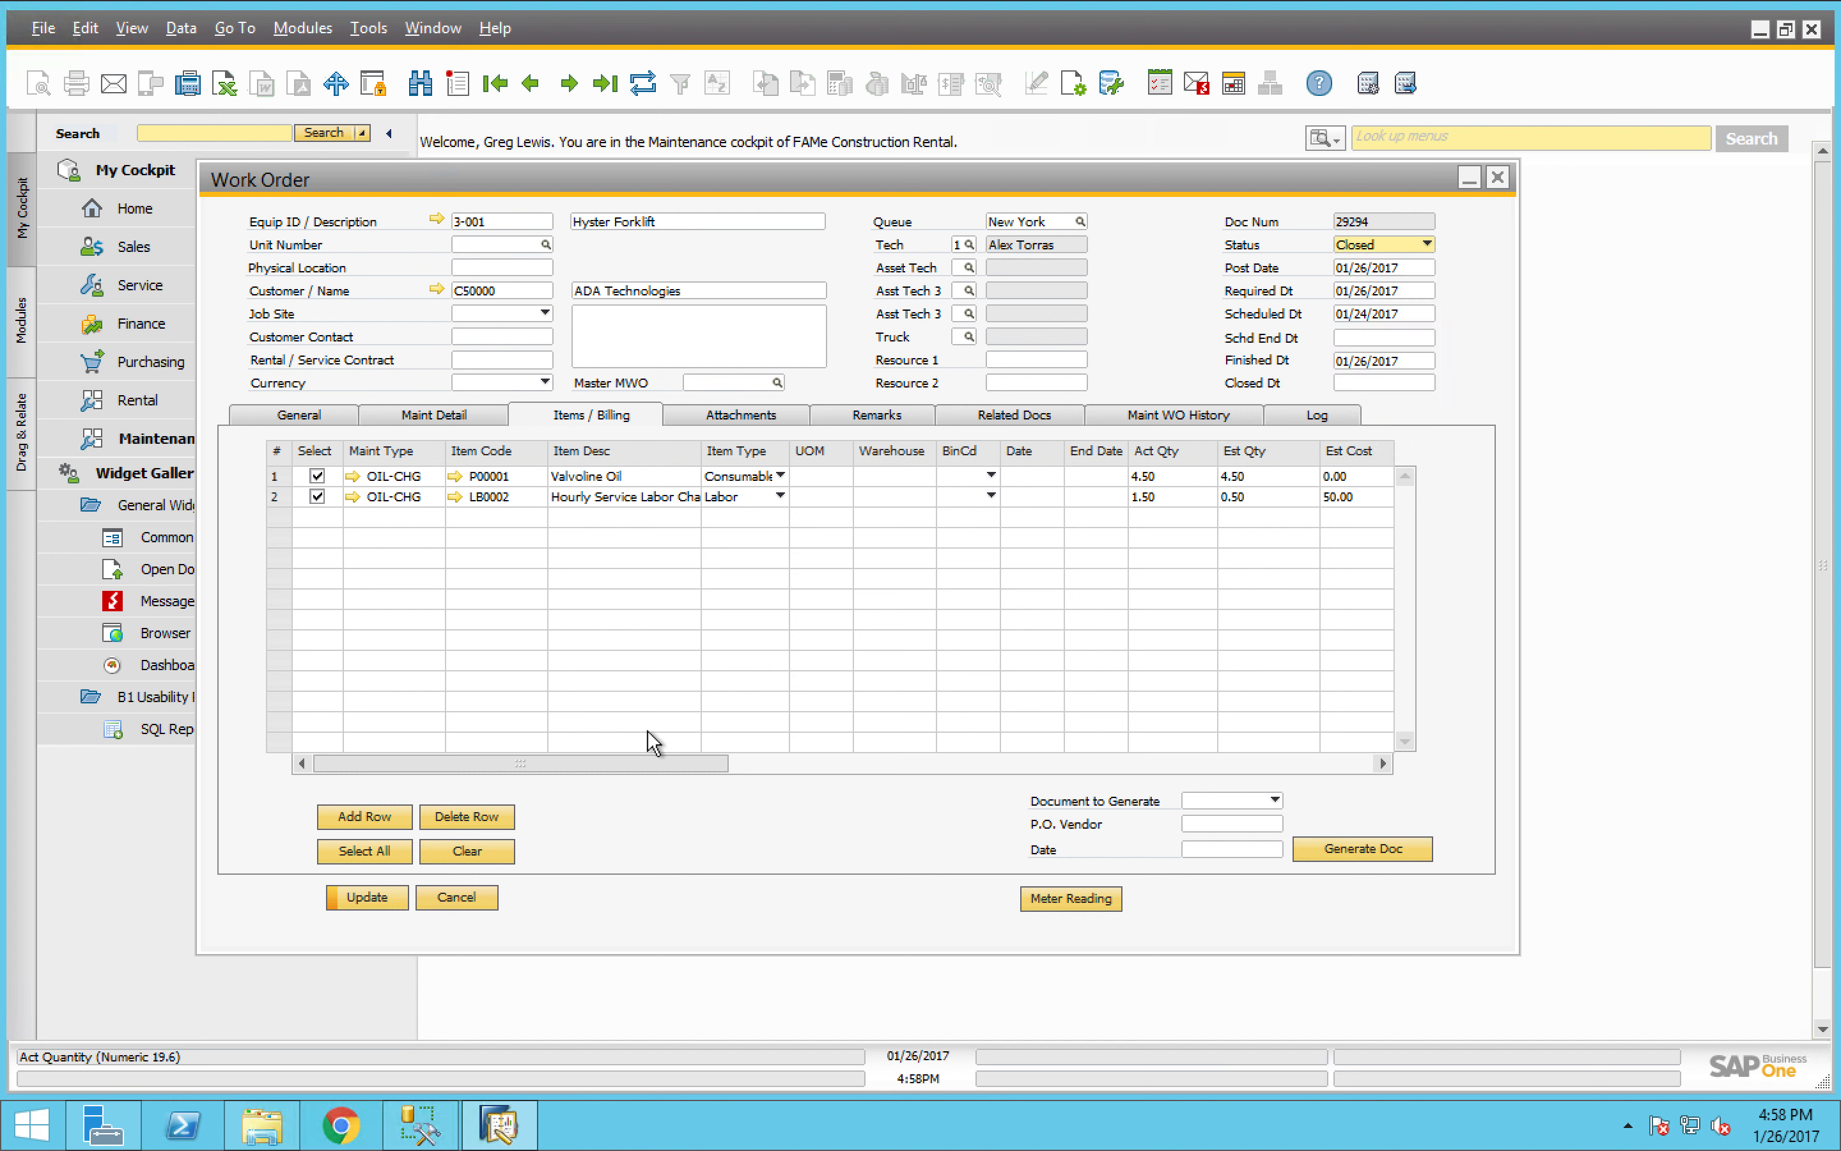
pyautogui.click(362, 898)
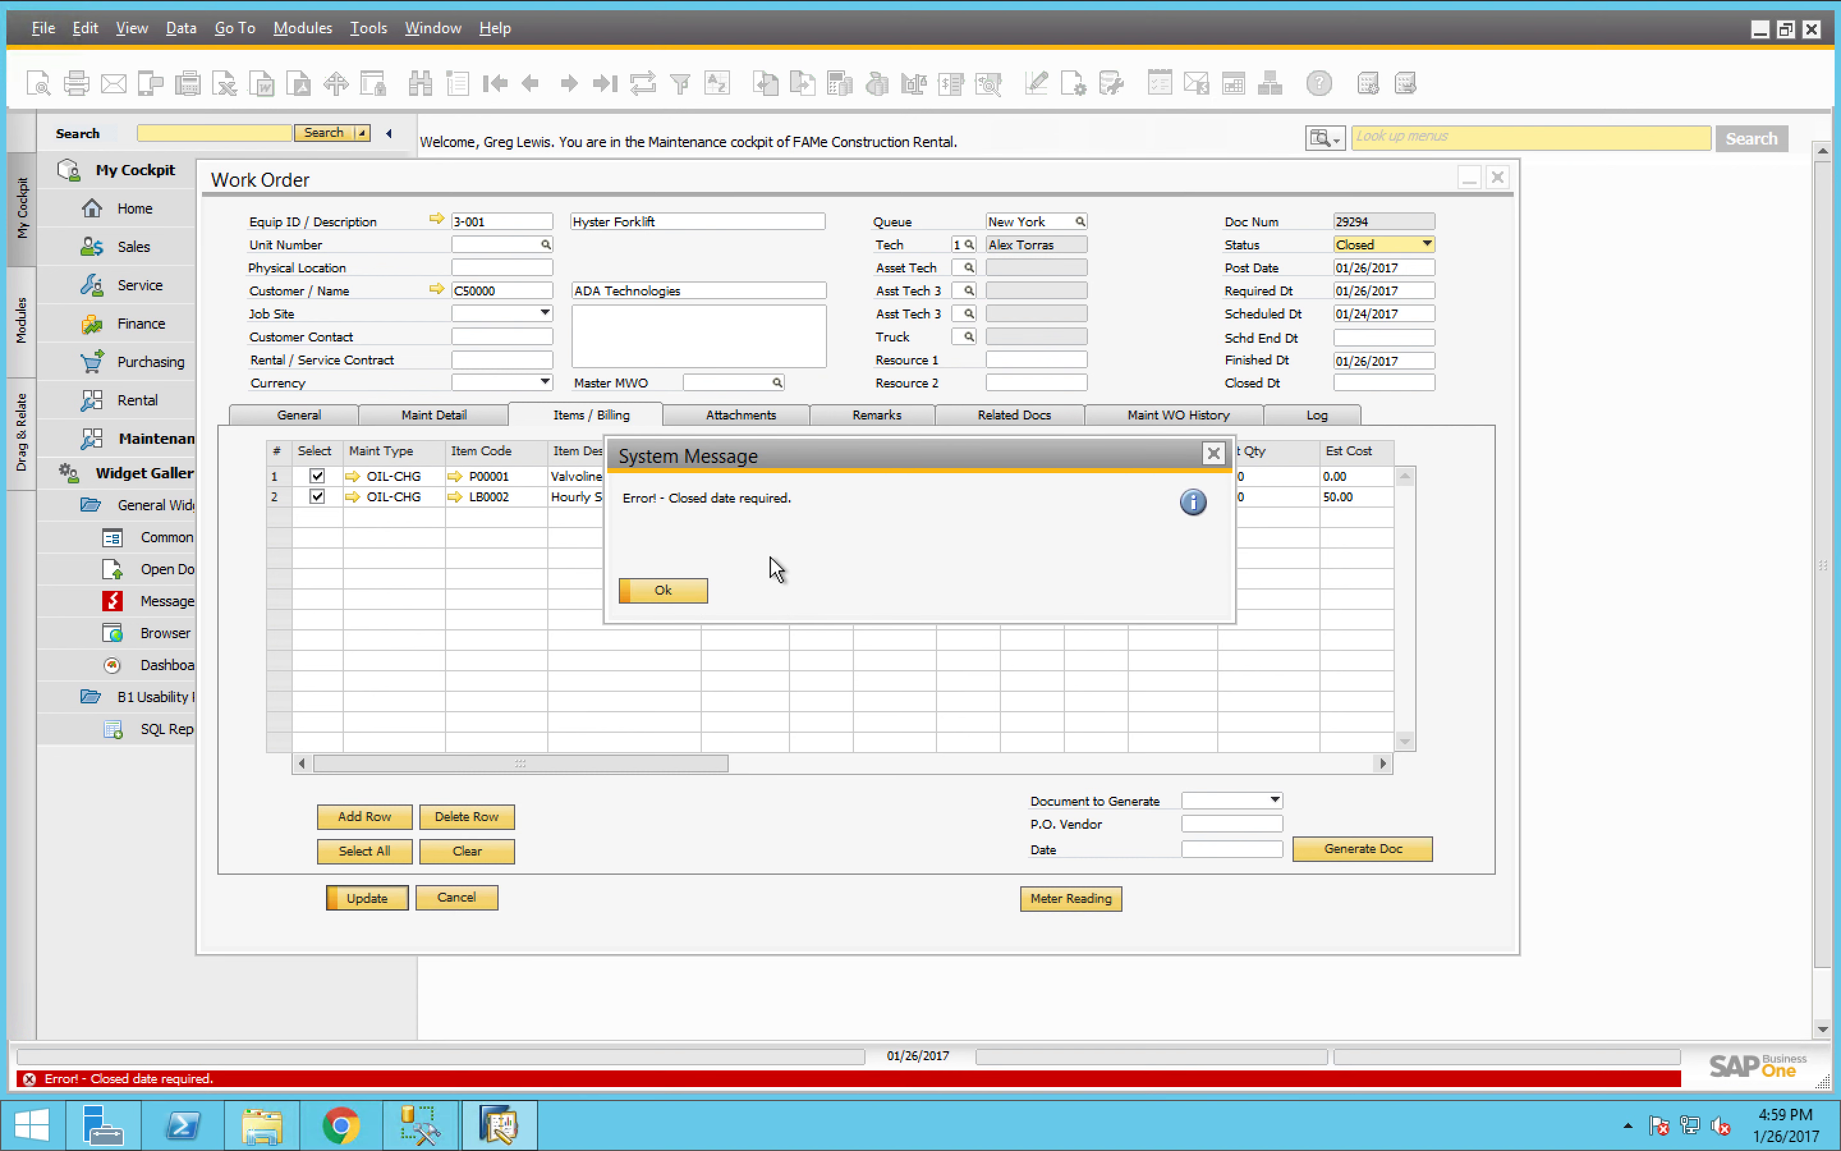
# - Dismiss the message, set the work order's closed date to 01/26/2017, and try to update the record again
pyautogui.click(669, 580)
pyautogui.click(1370, 380)
pyautogui.write('t')
pyautogui.press('Tab')
pyautogui.click(356, 899)
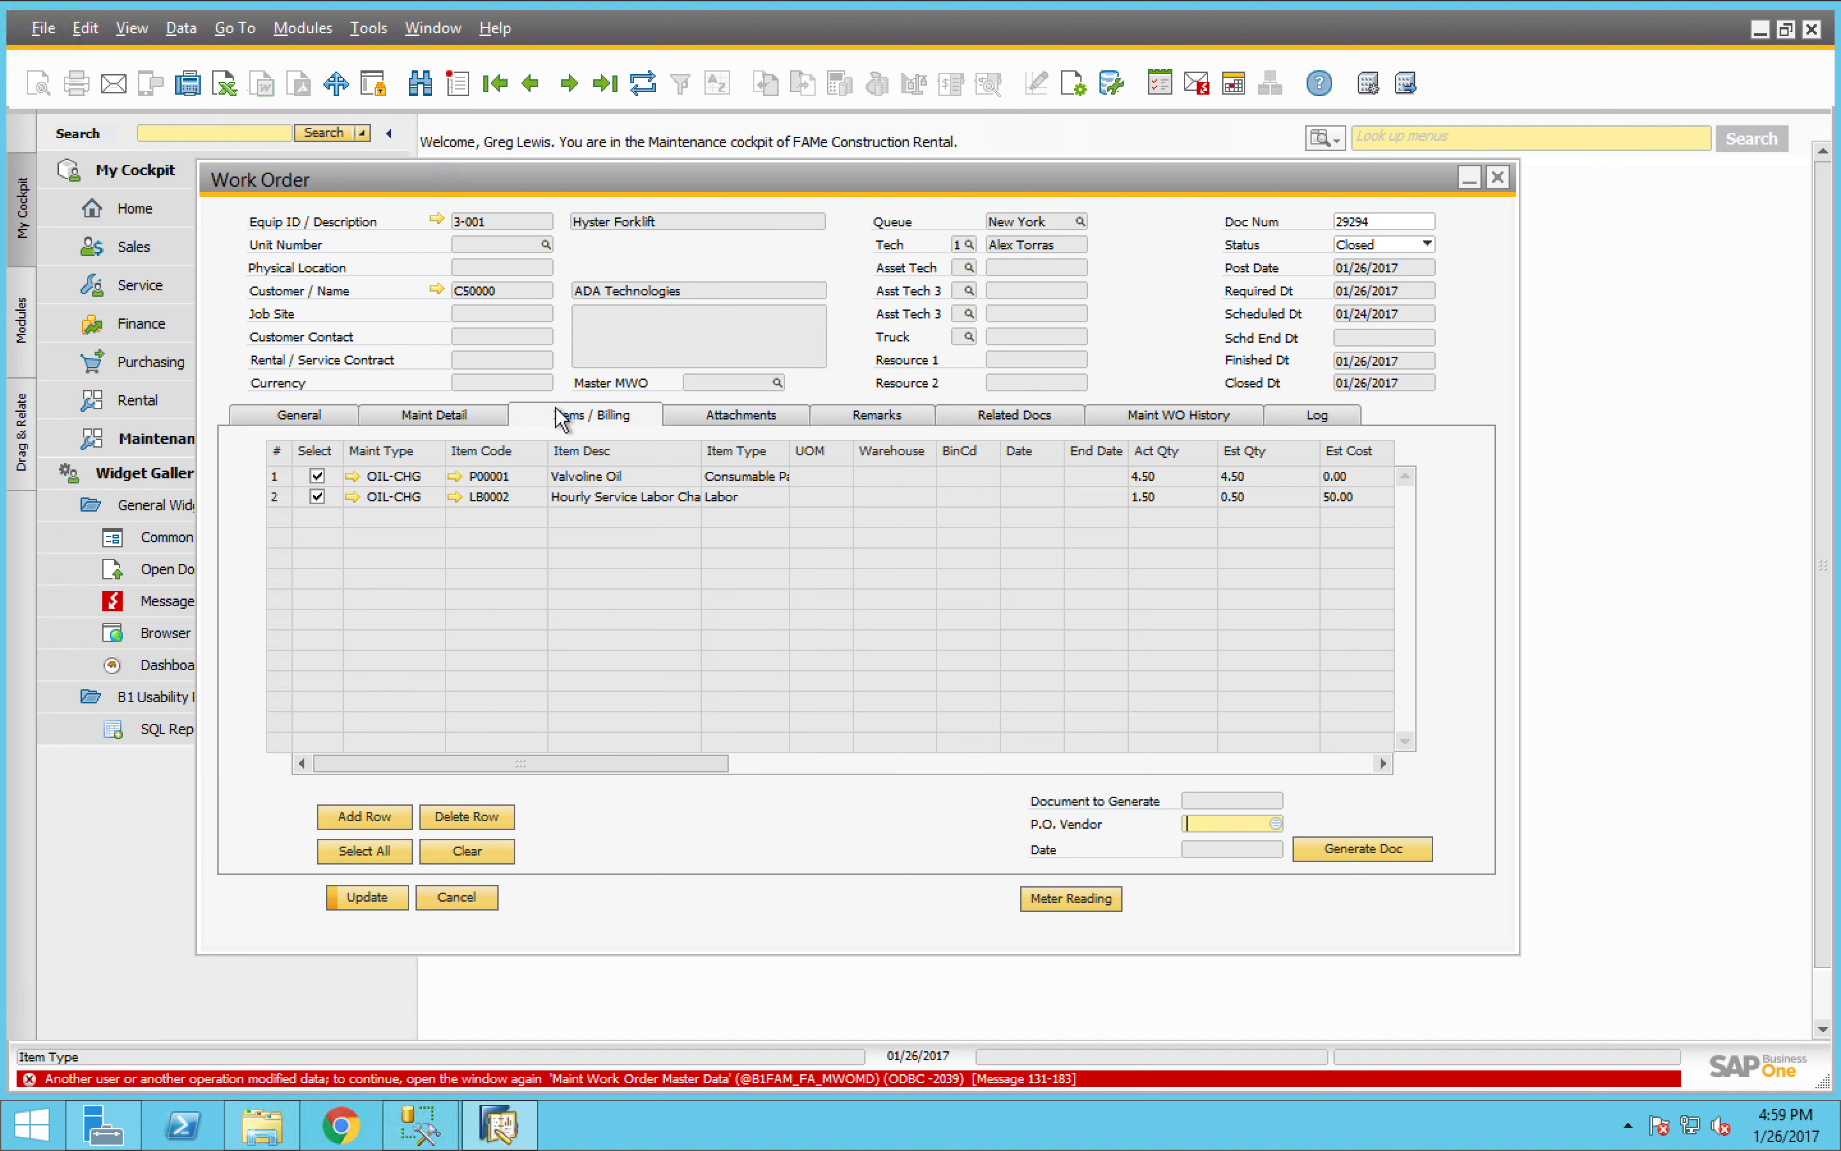
# - Open the Hyster Forklift's asset master data and review its work order history and maintenance schedule
pyautogui.click(438, 221)
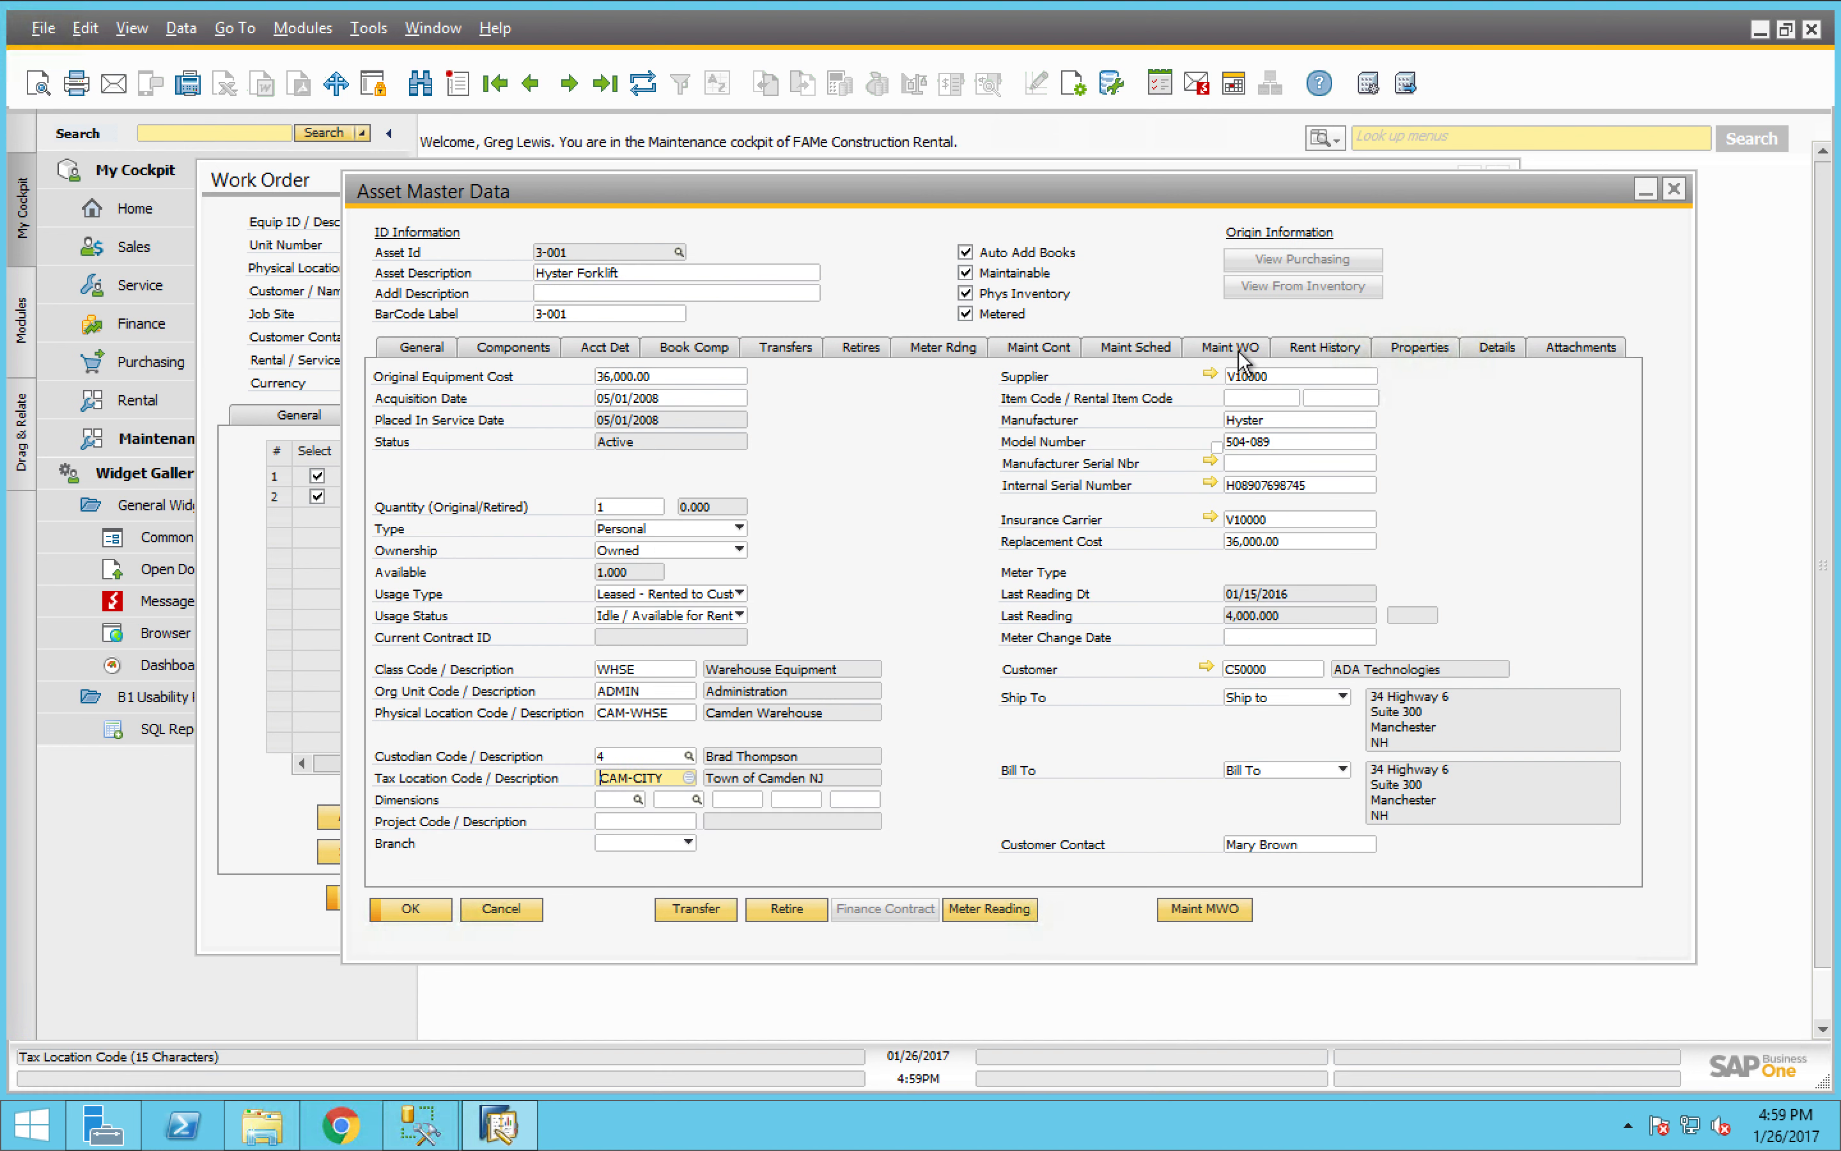
pyautogui.click(1238, 351)
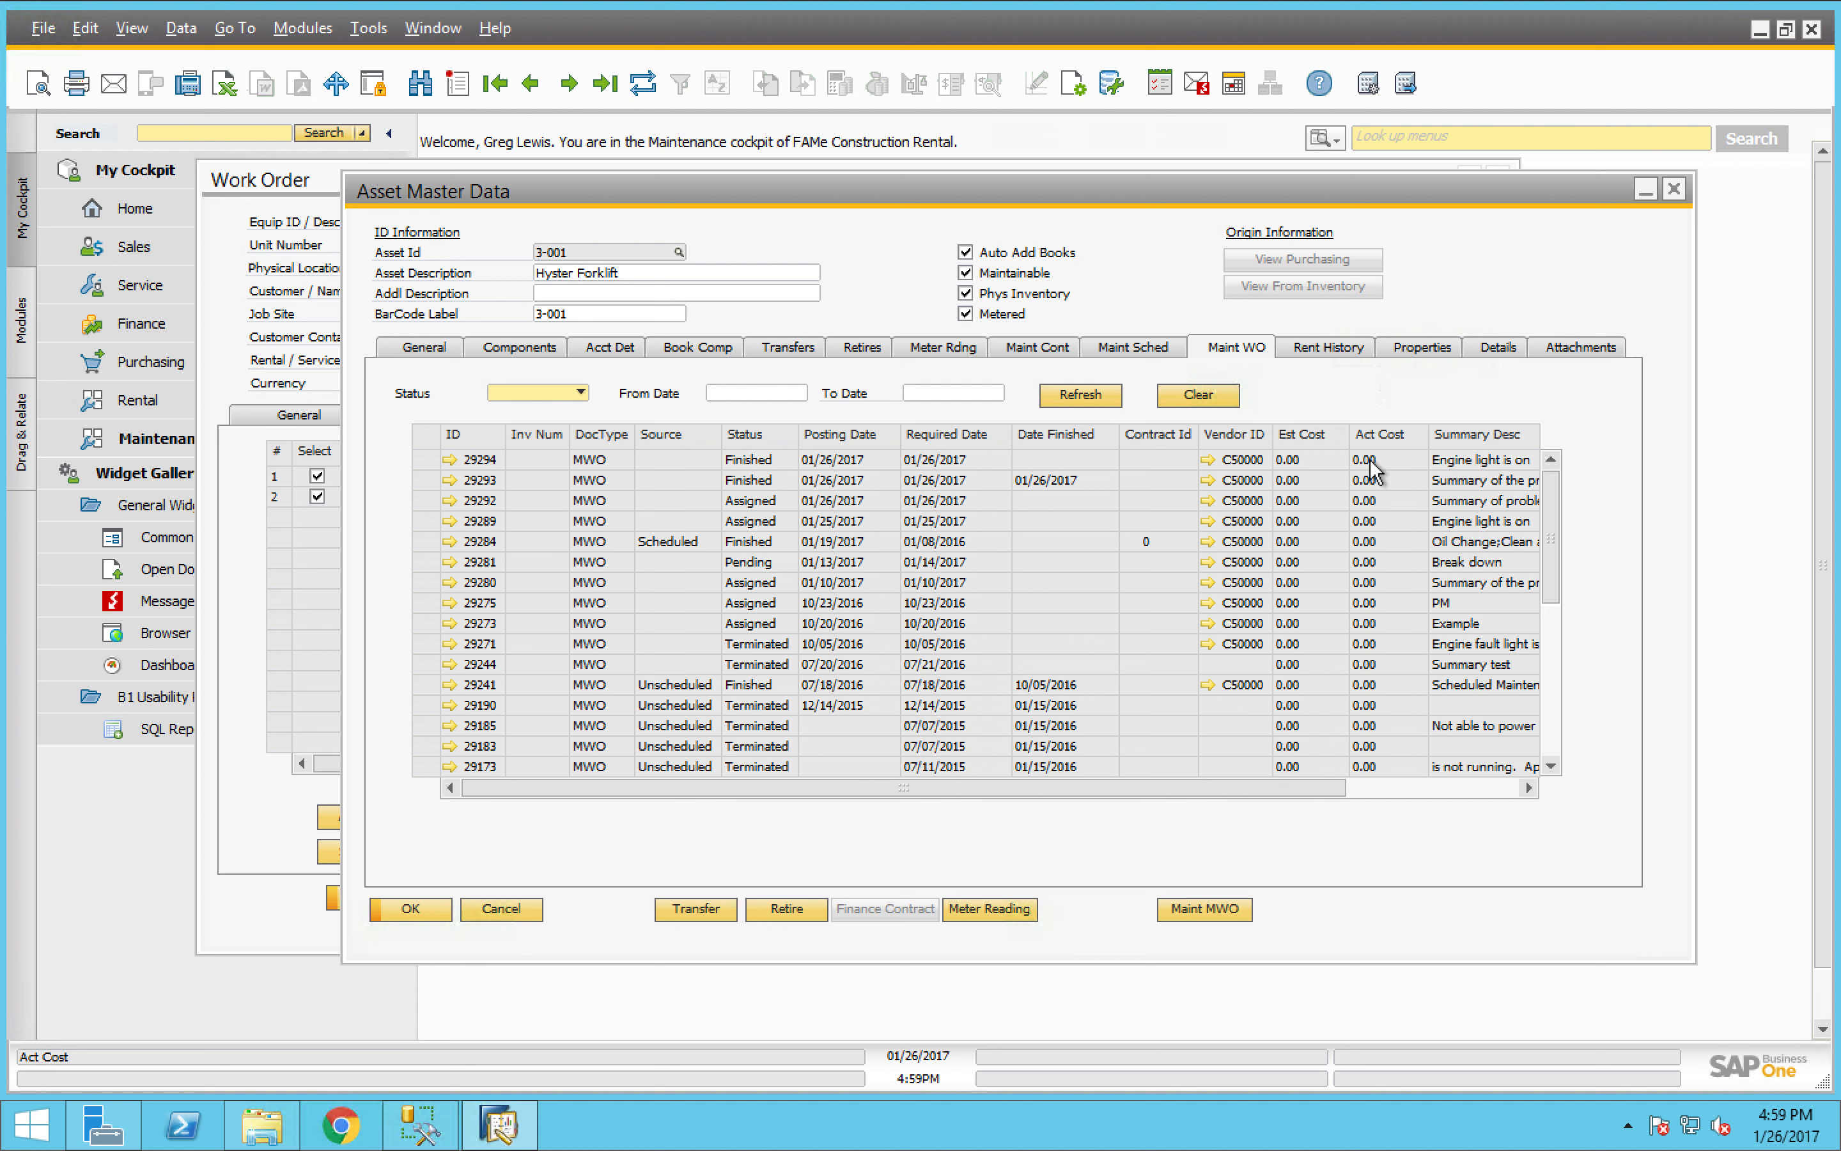
pyautogui.click(1138, 351)
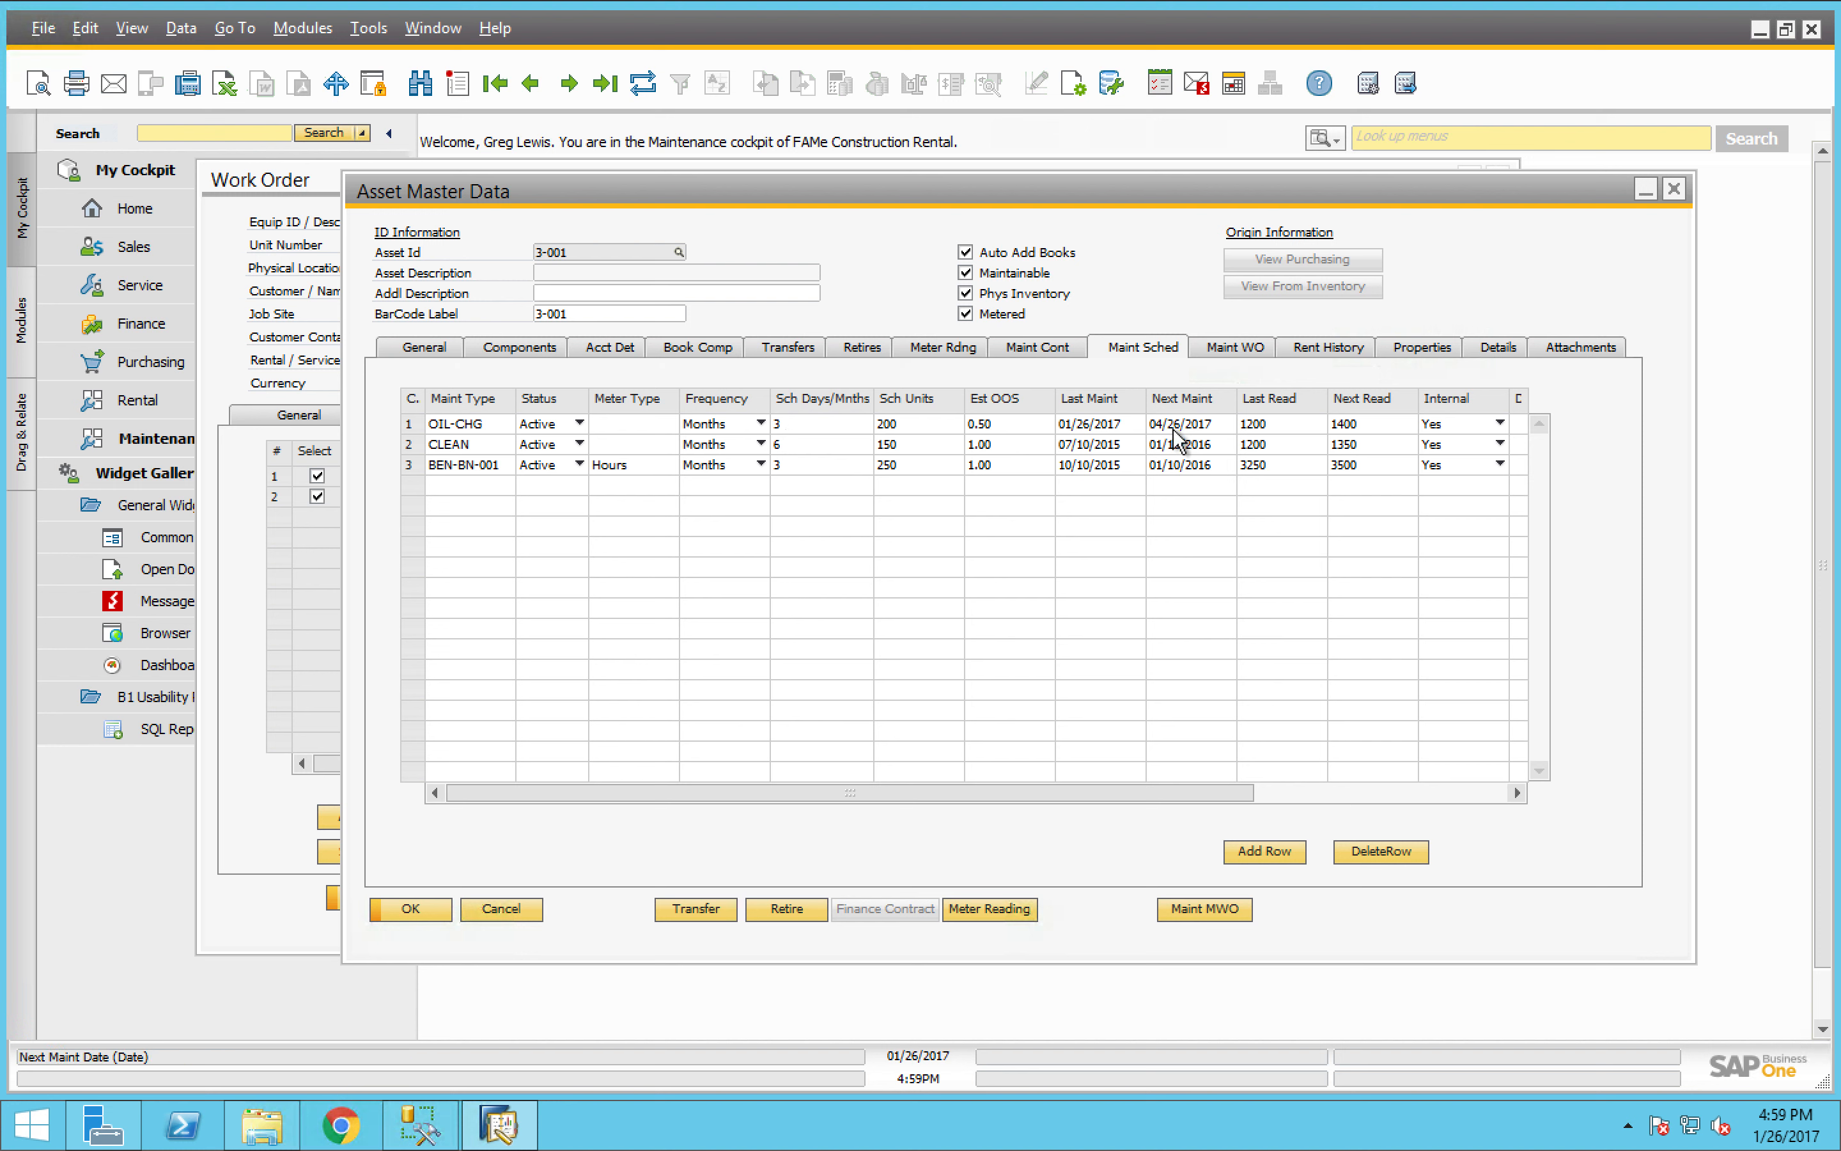
pyautogui.click(896, 191)
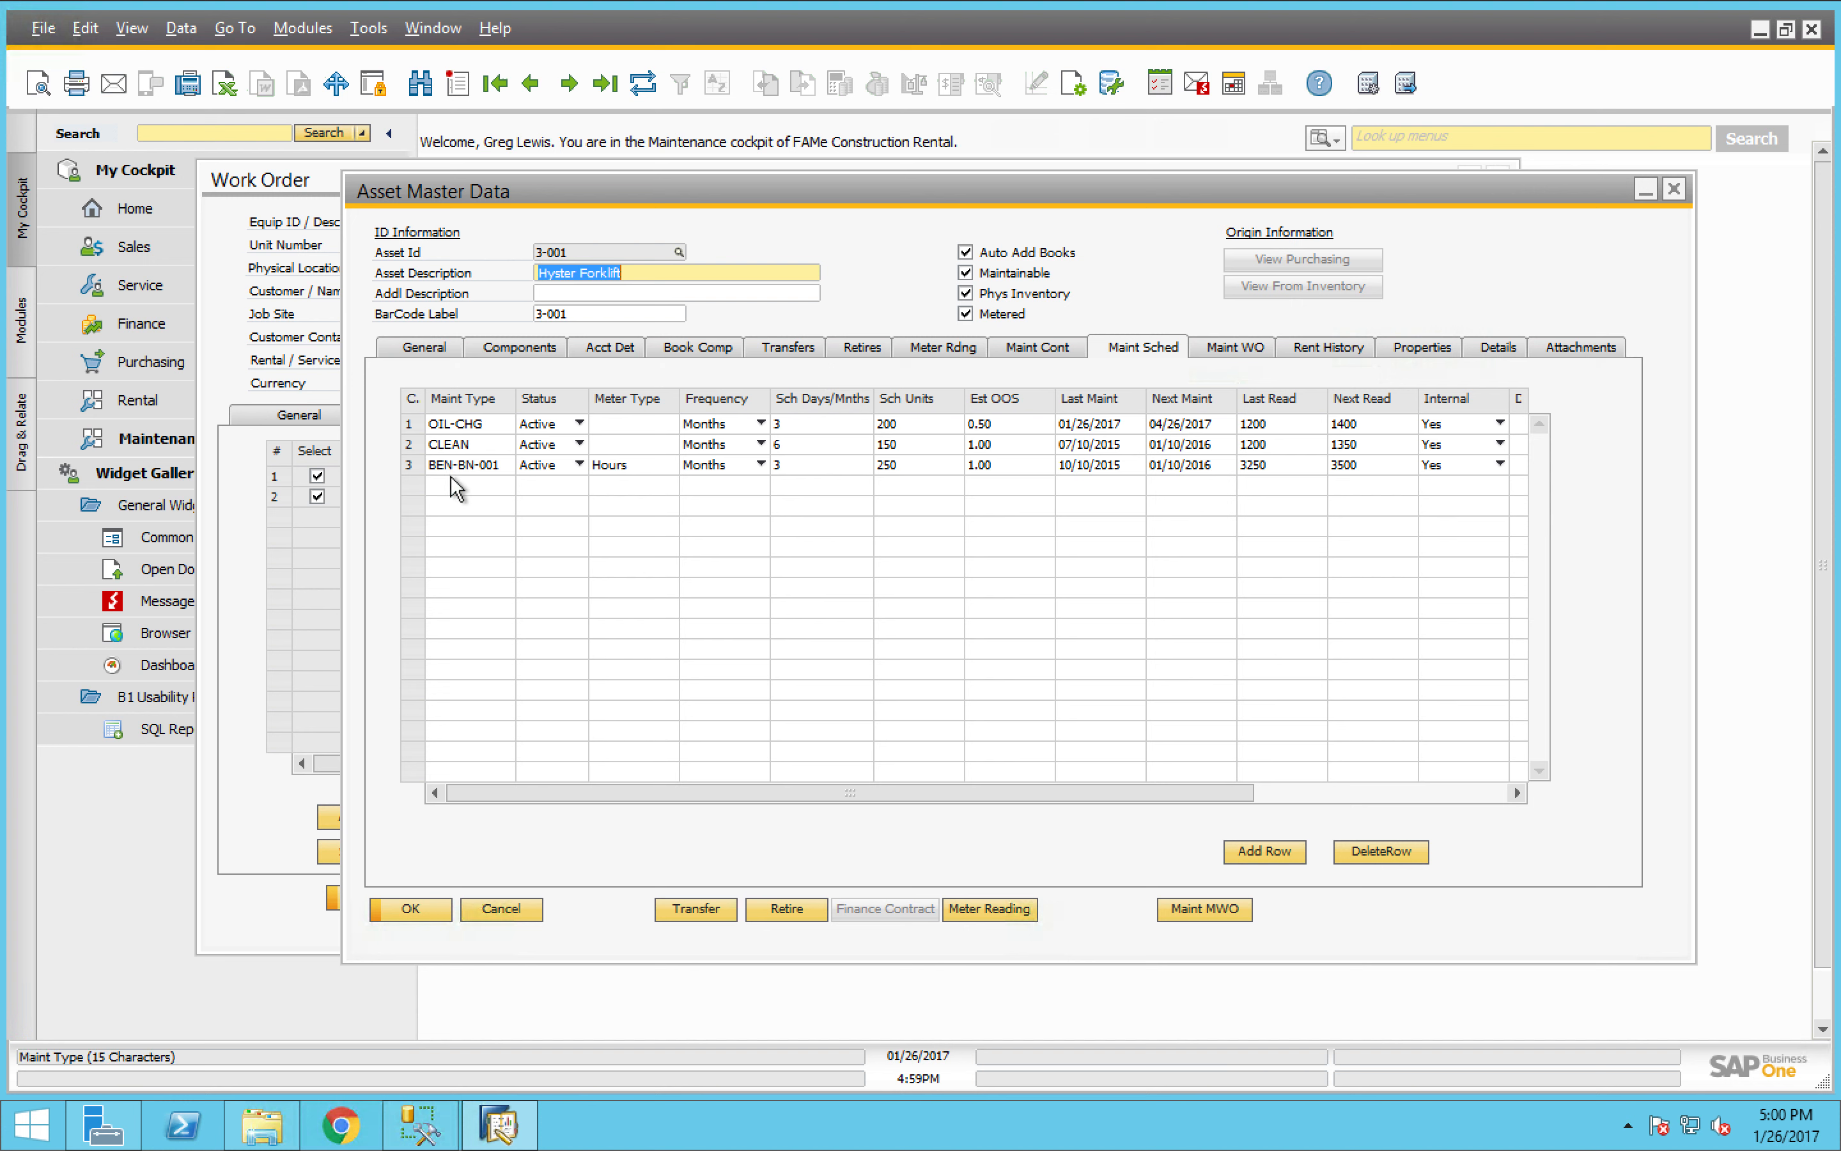
# - Close the work order record and minimize the forklift's asset master data
pyautogui.click(279, 183)
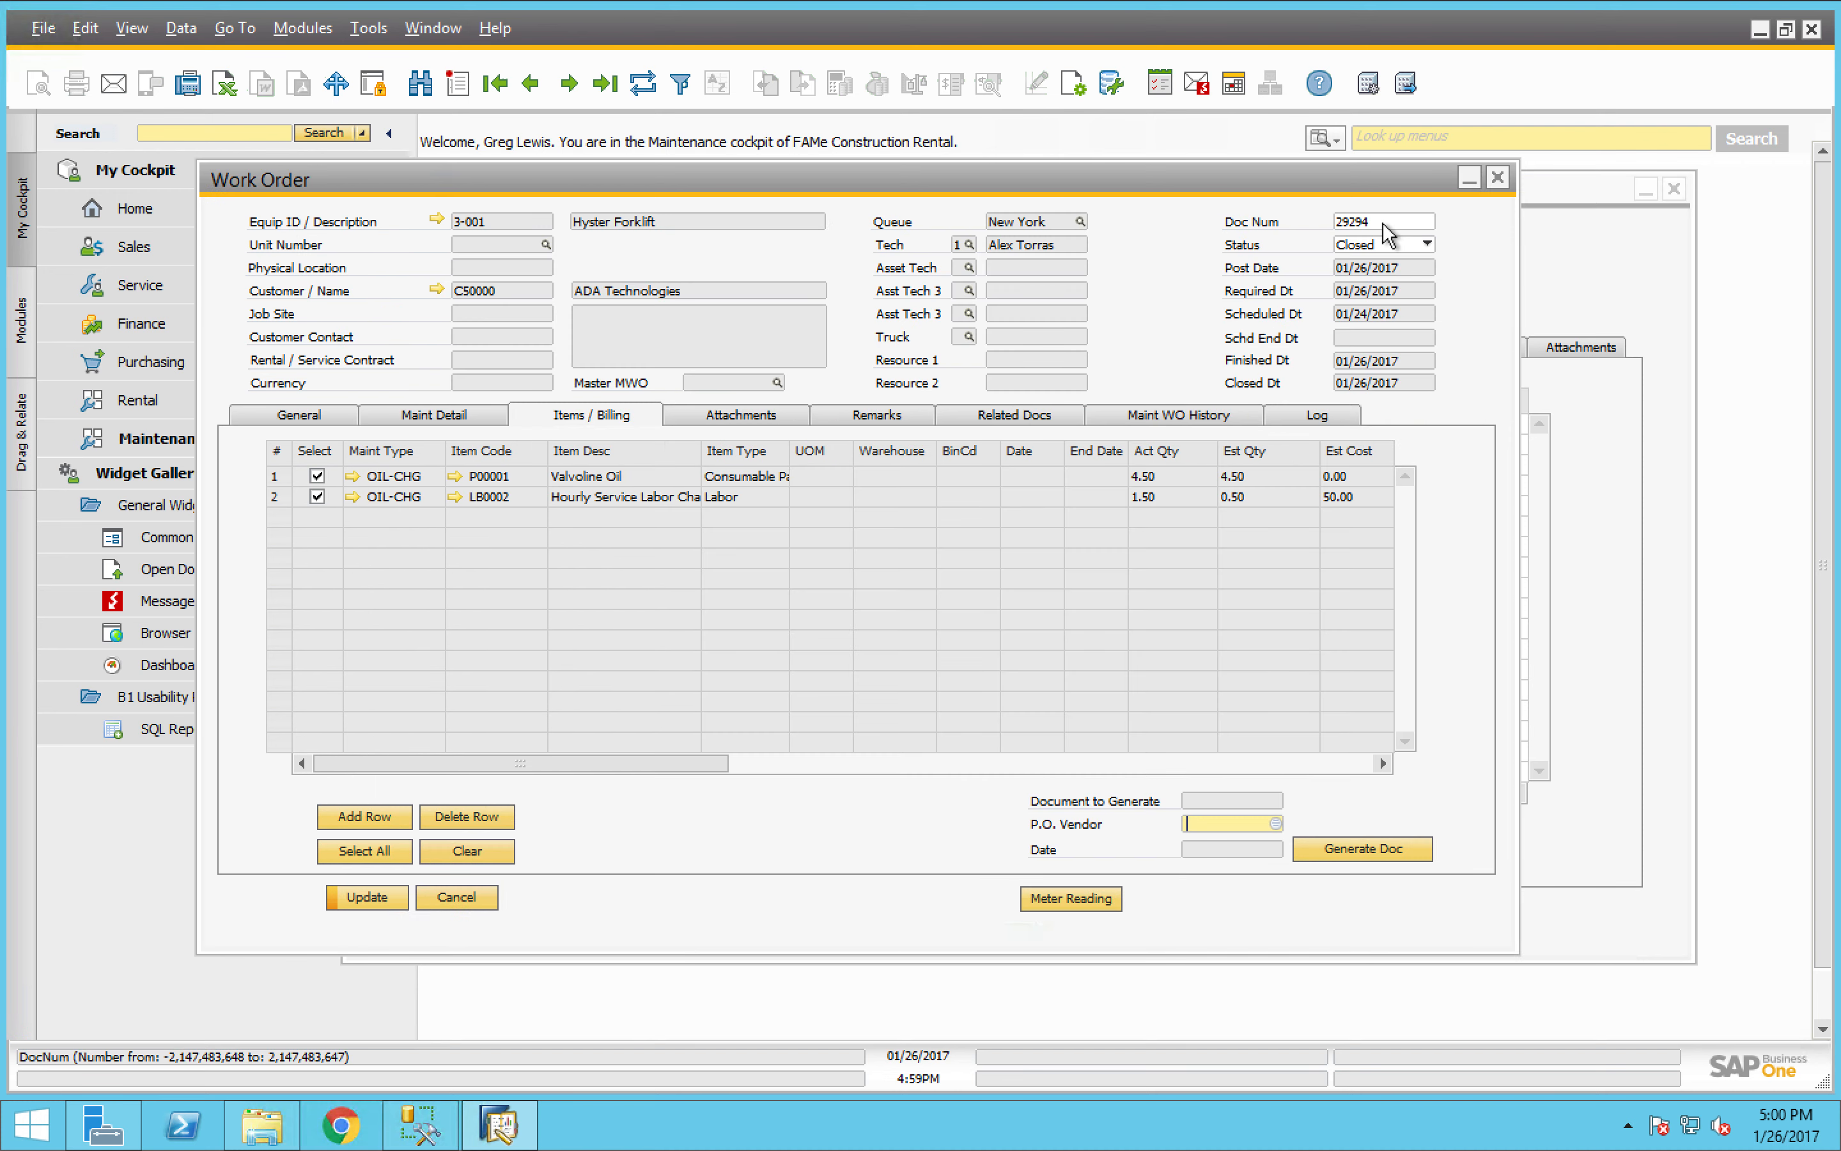
pyautogui.click(1497, 177)
pyautogui.click(819, 635)
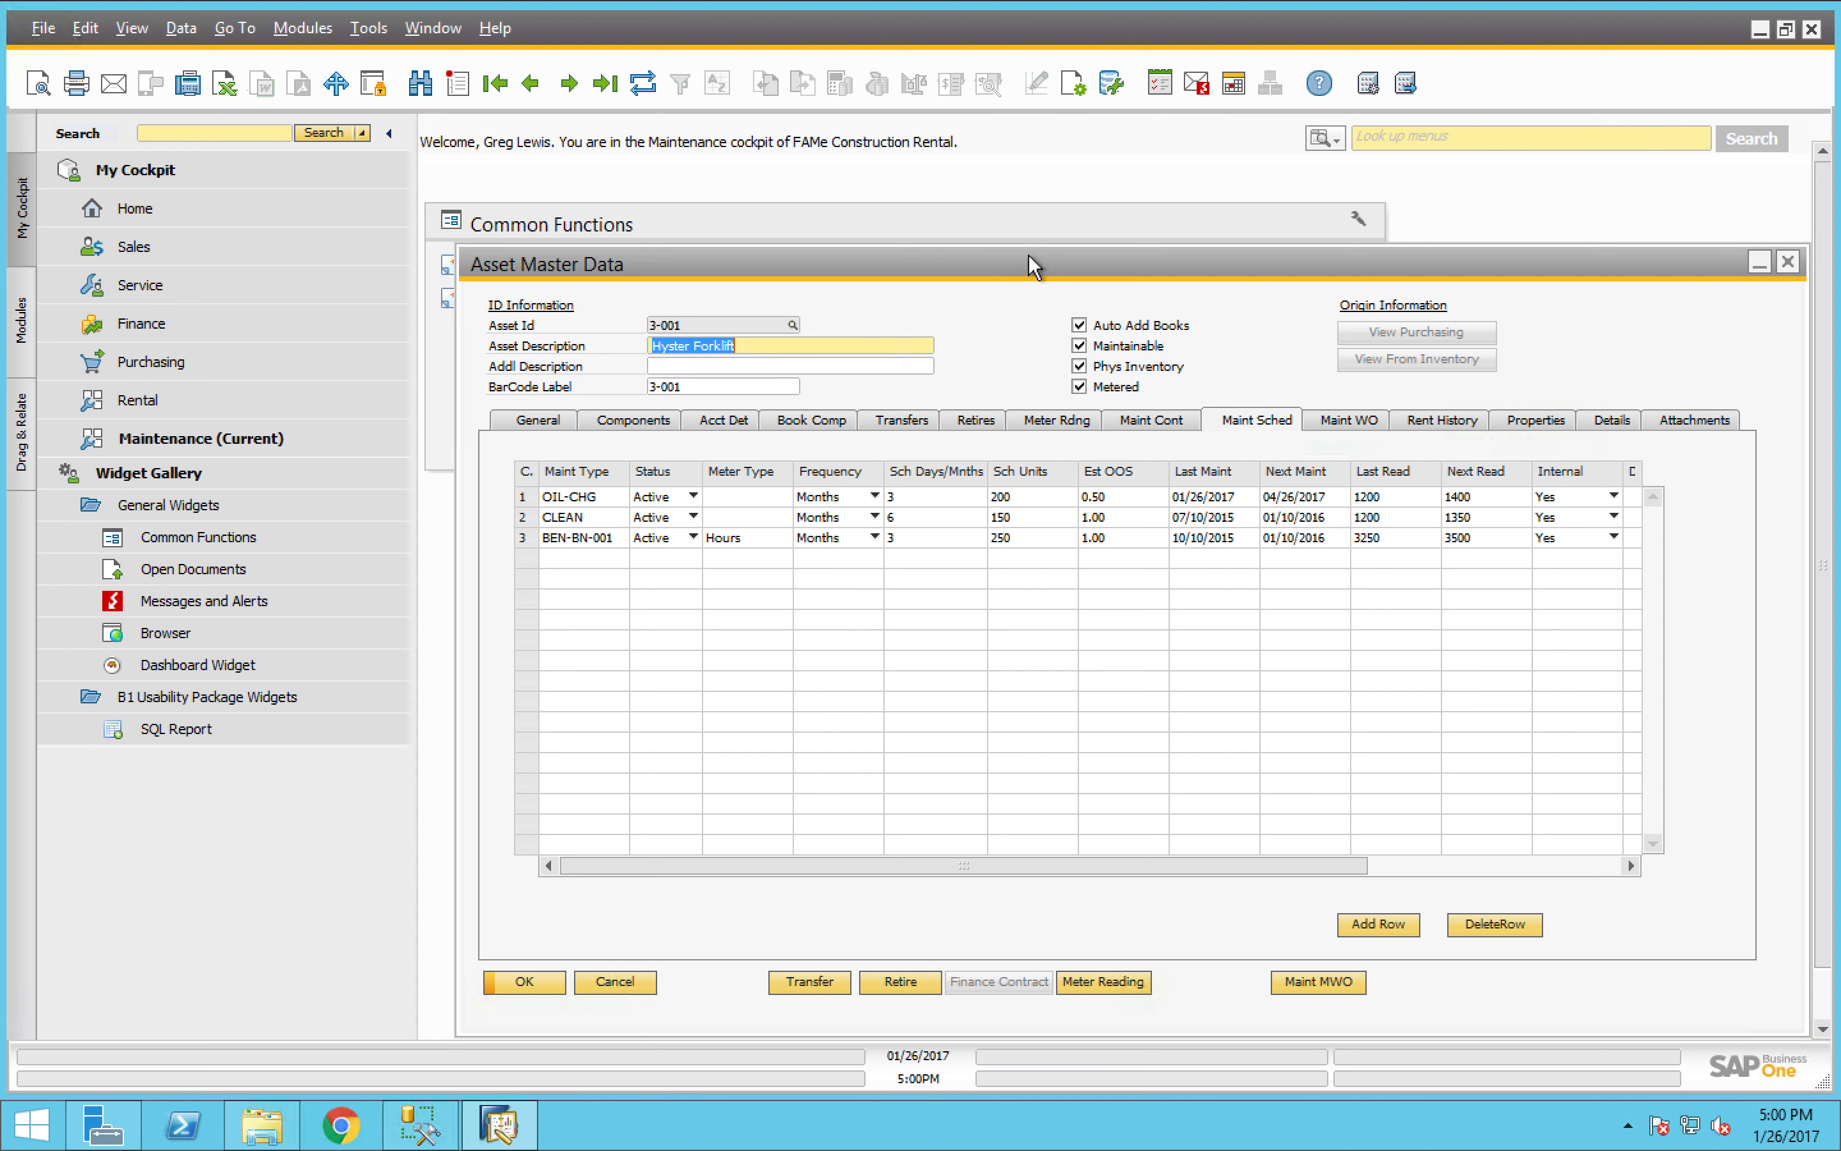
pyautogui.click(1754, 267)
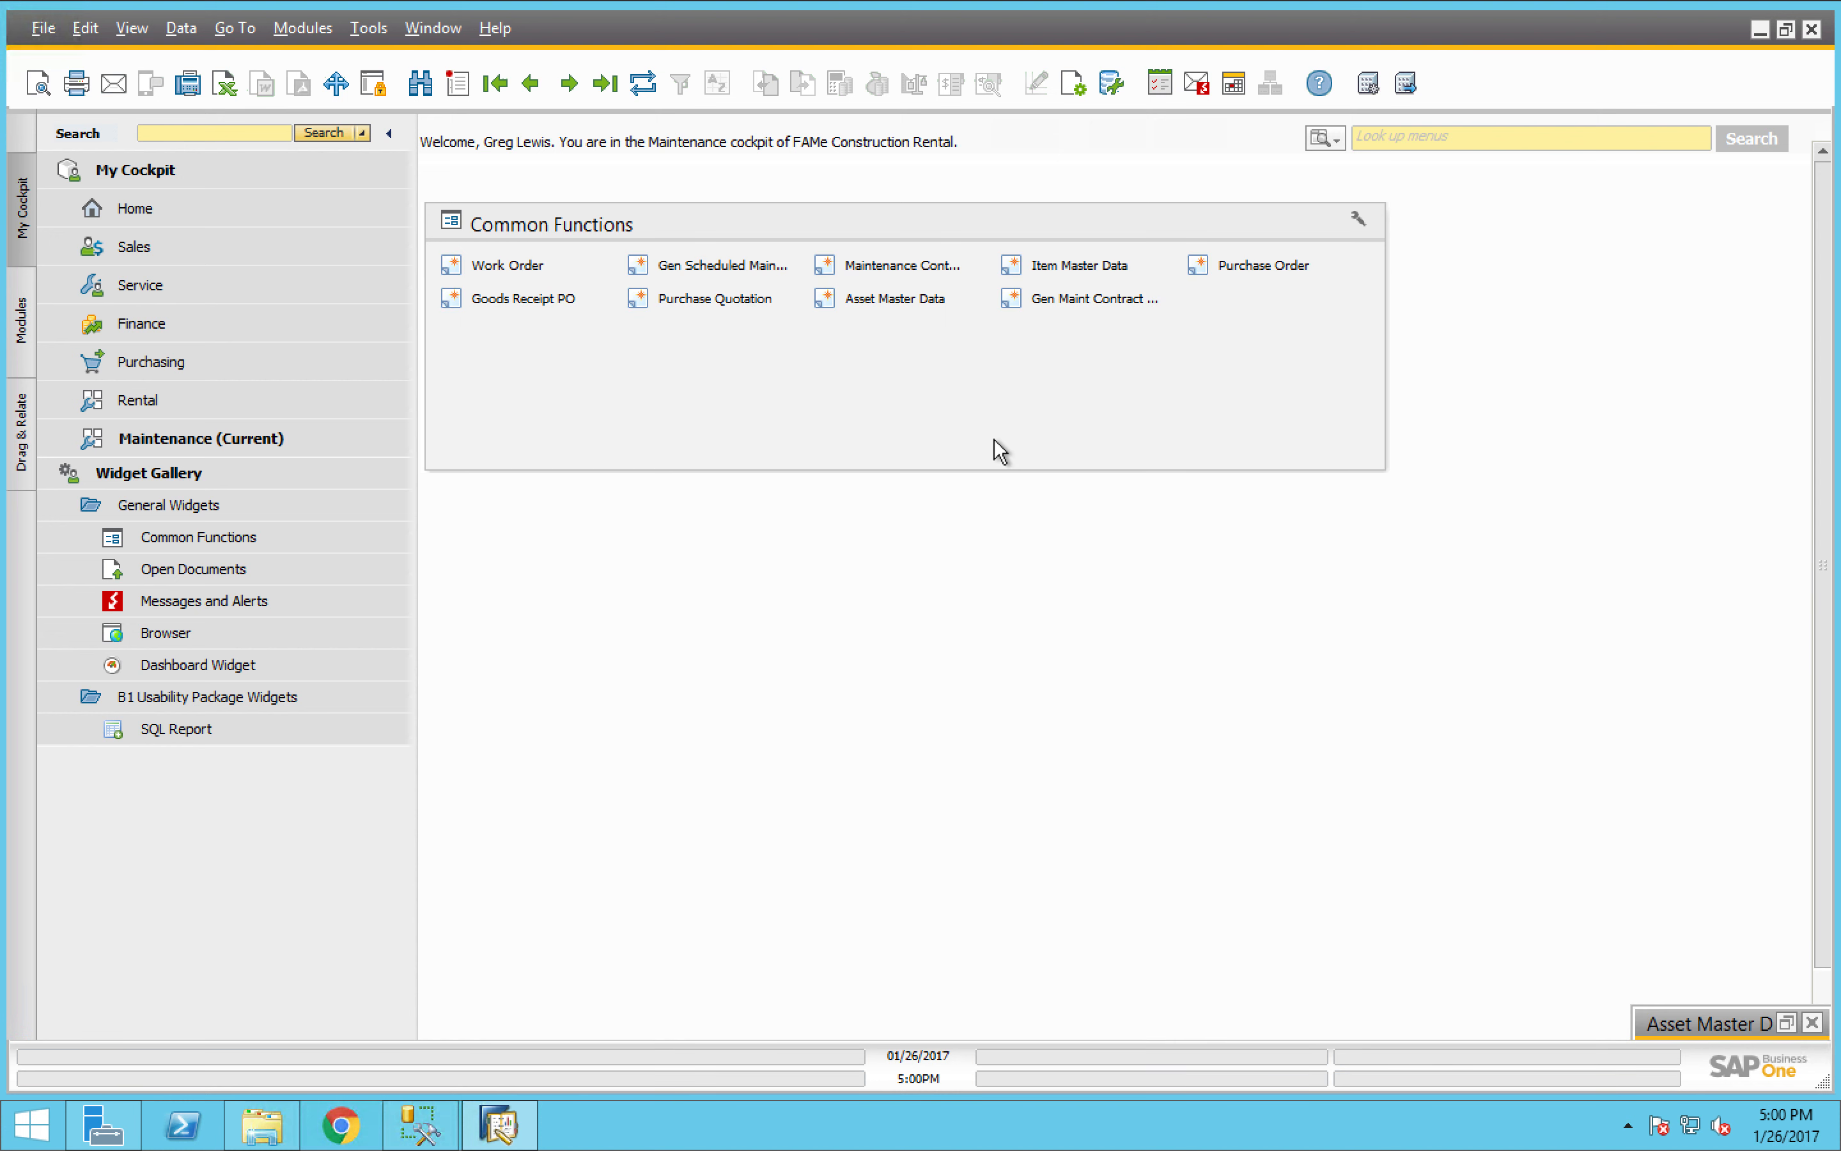
# - Open Generate Scheduled Maintenance, choose the Generate Scheduled Maintenance selection, and list the assets due as of 01/31/2017
pyautogui.click(706, 267)
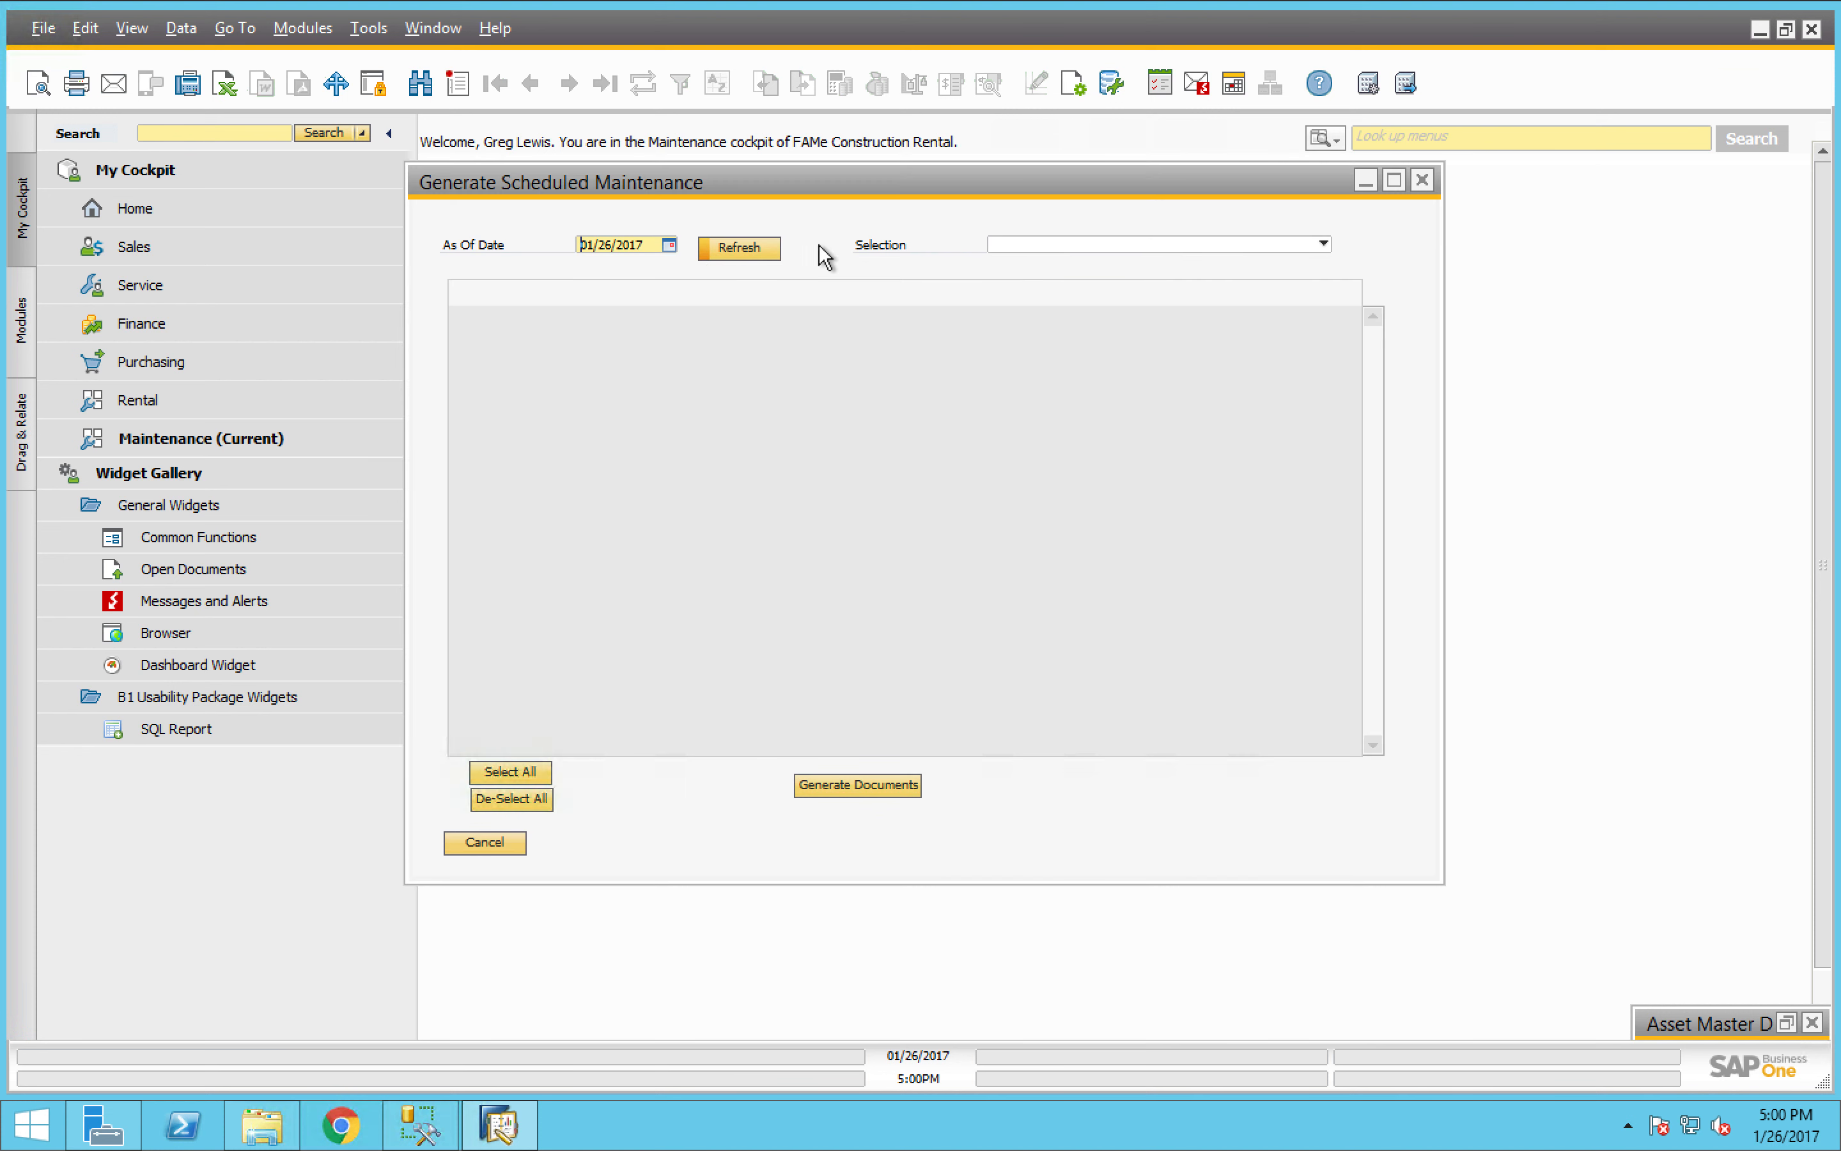
pyautogui.click(1073, 249)
pyautogui.click(1076, 268)
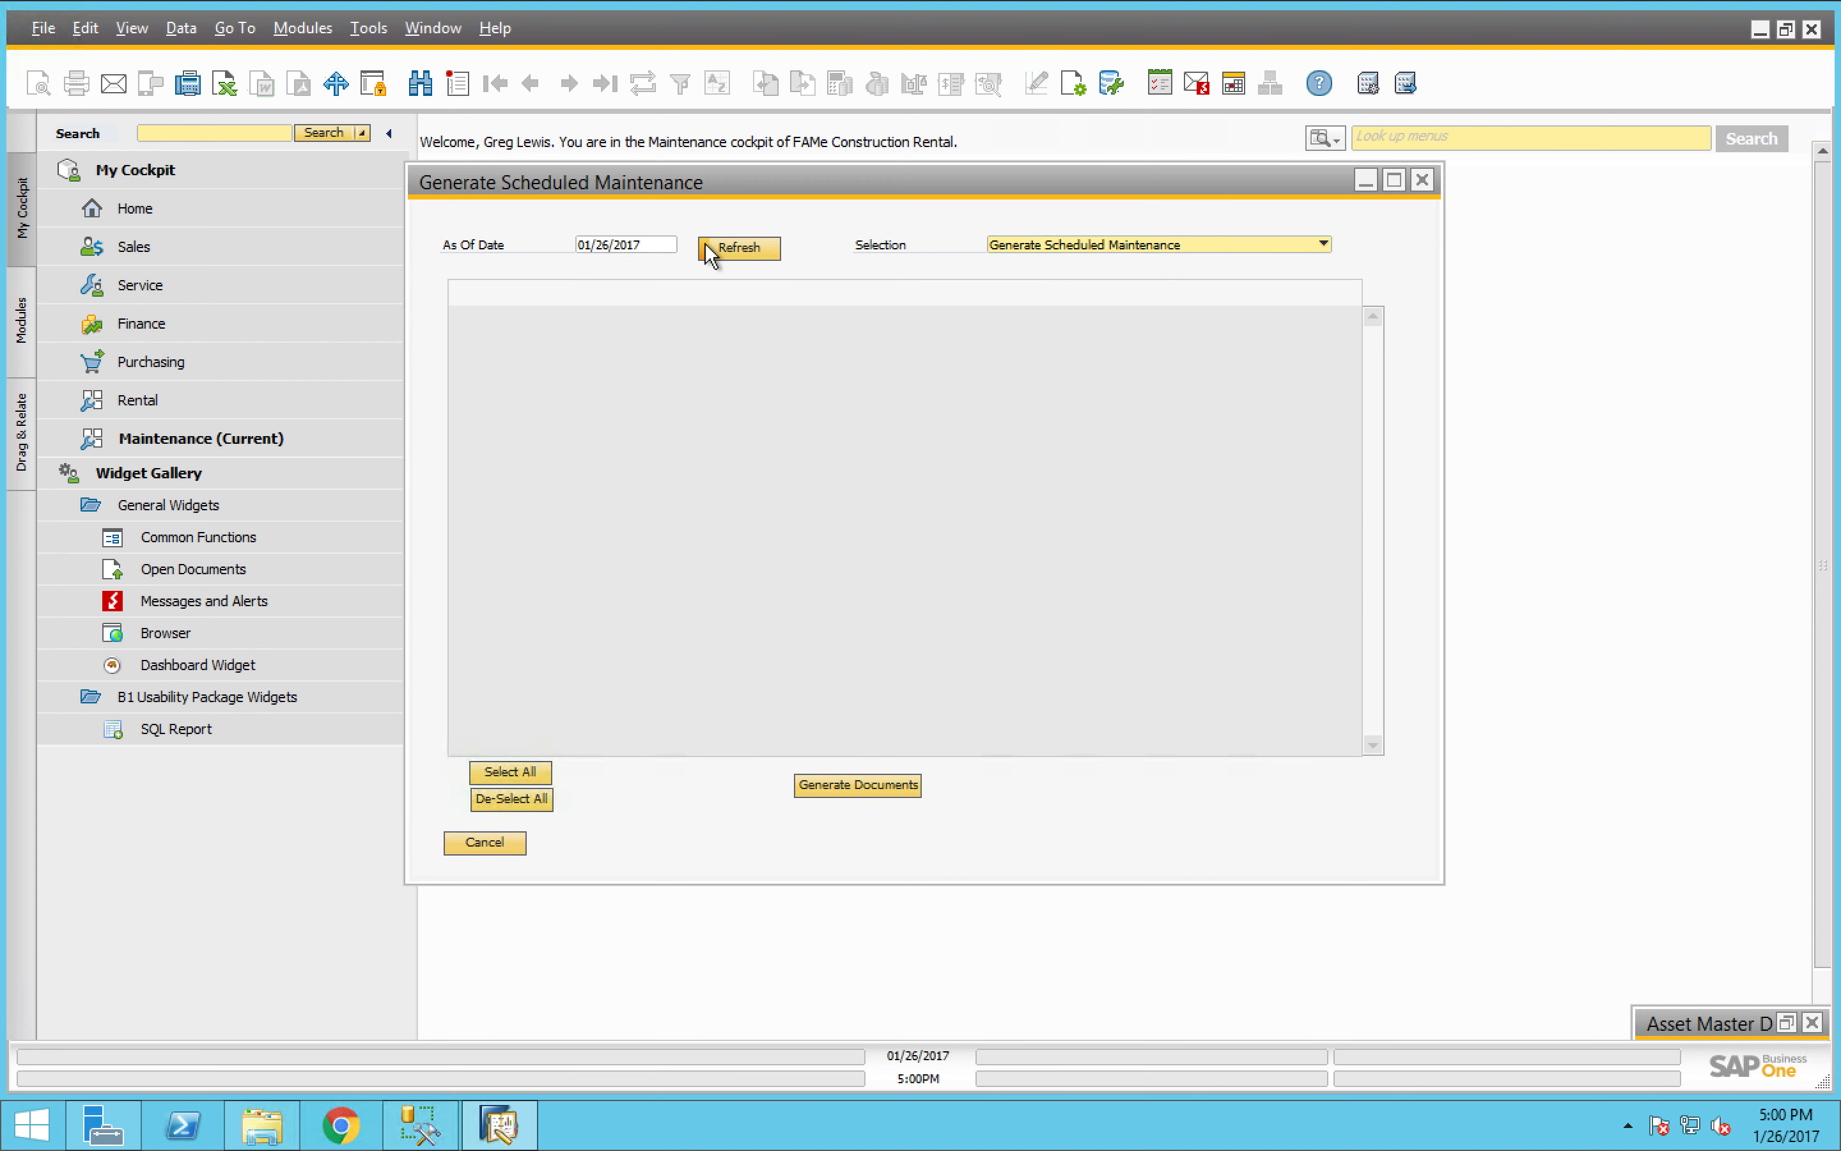
pyautogui.click(635, 252)
pyautogui.click(669, 244)
pyautogui.click(638, 454)
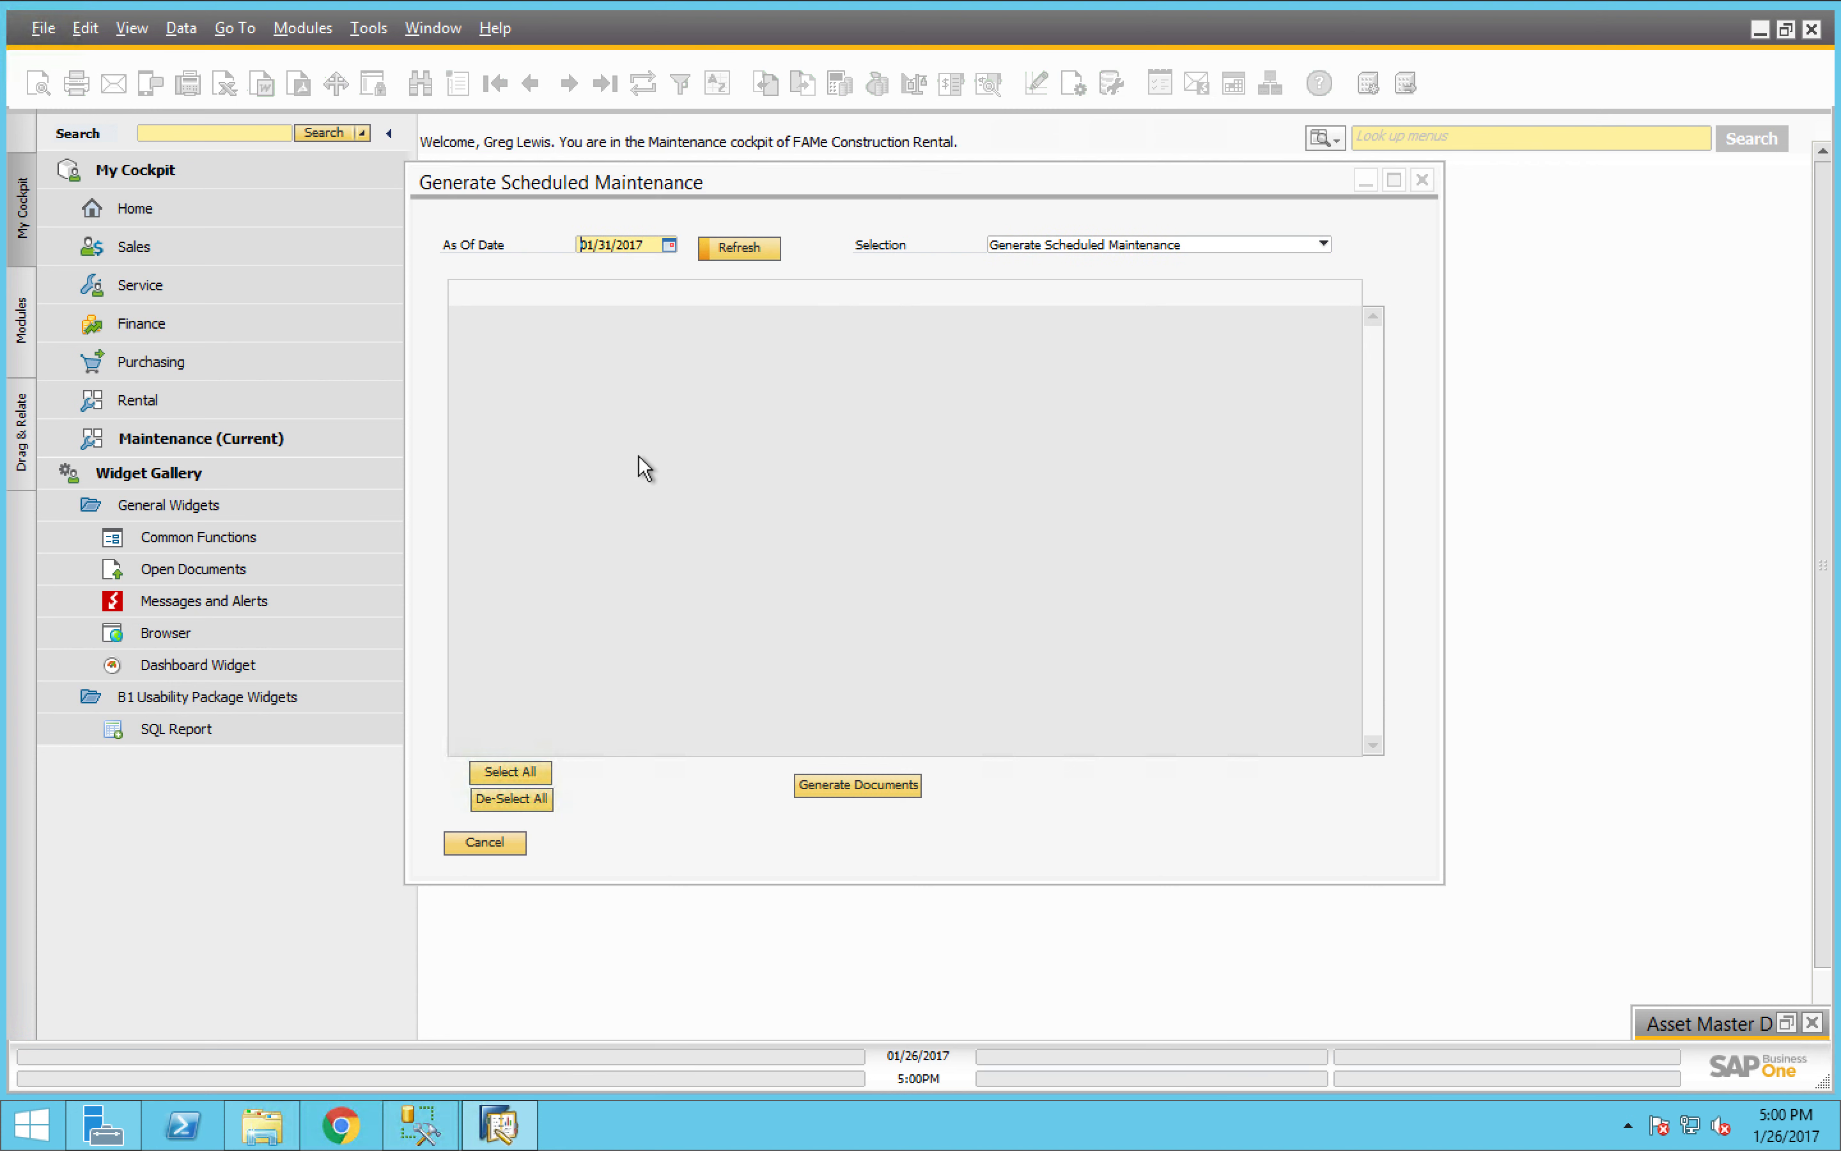
pyautogui.click(737, 251)
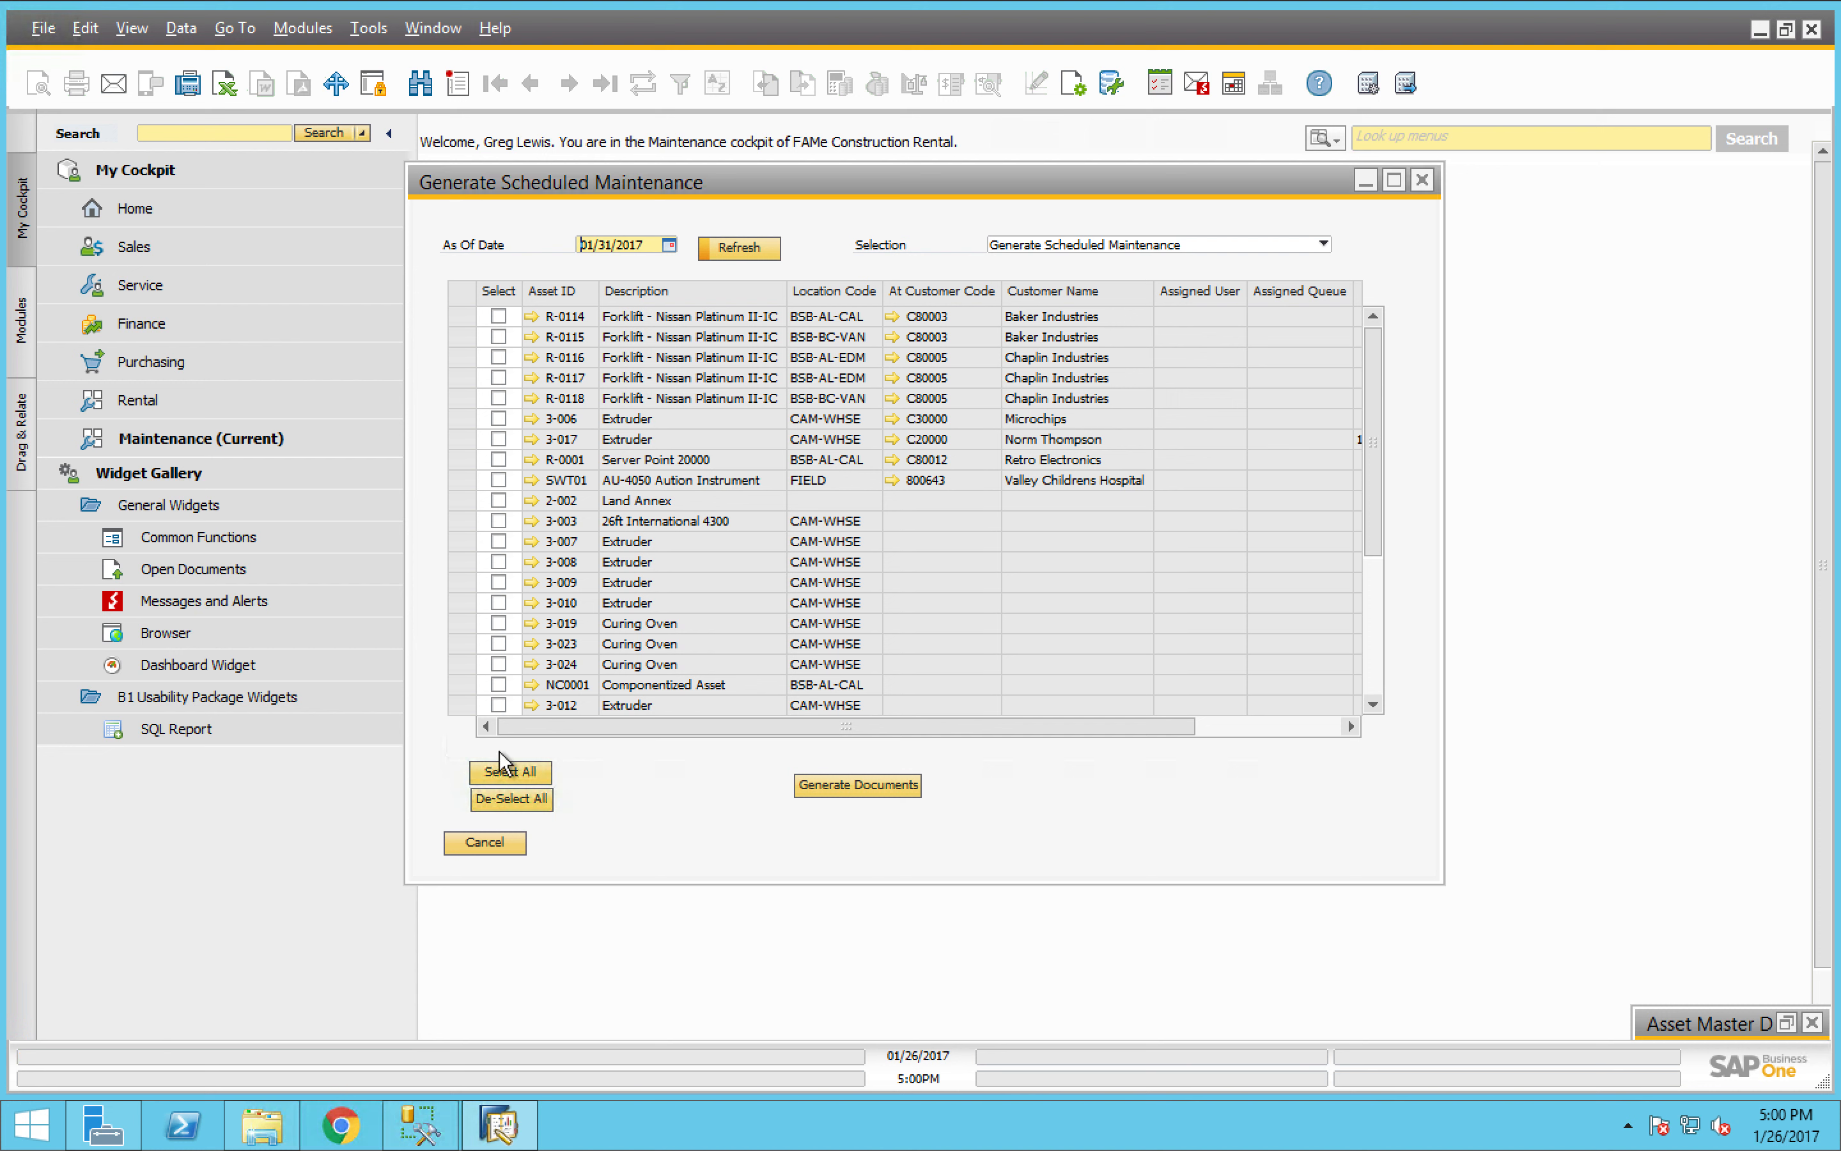
# - Select all listed assets, cancel the maintenance generation without creating documents, and switch back to Concord in Chrome
pyautogui.click(502, 771)
pyautogui.click(487, 842)
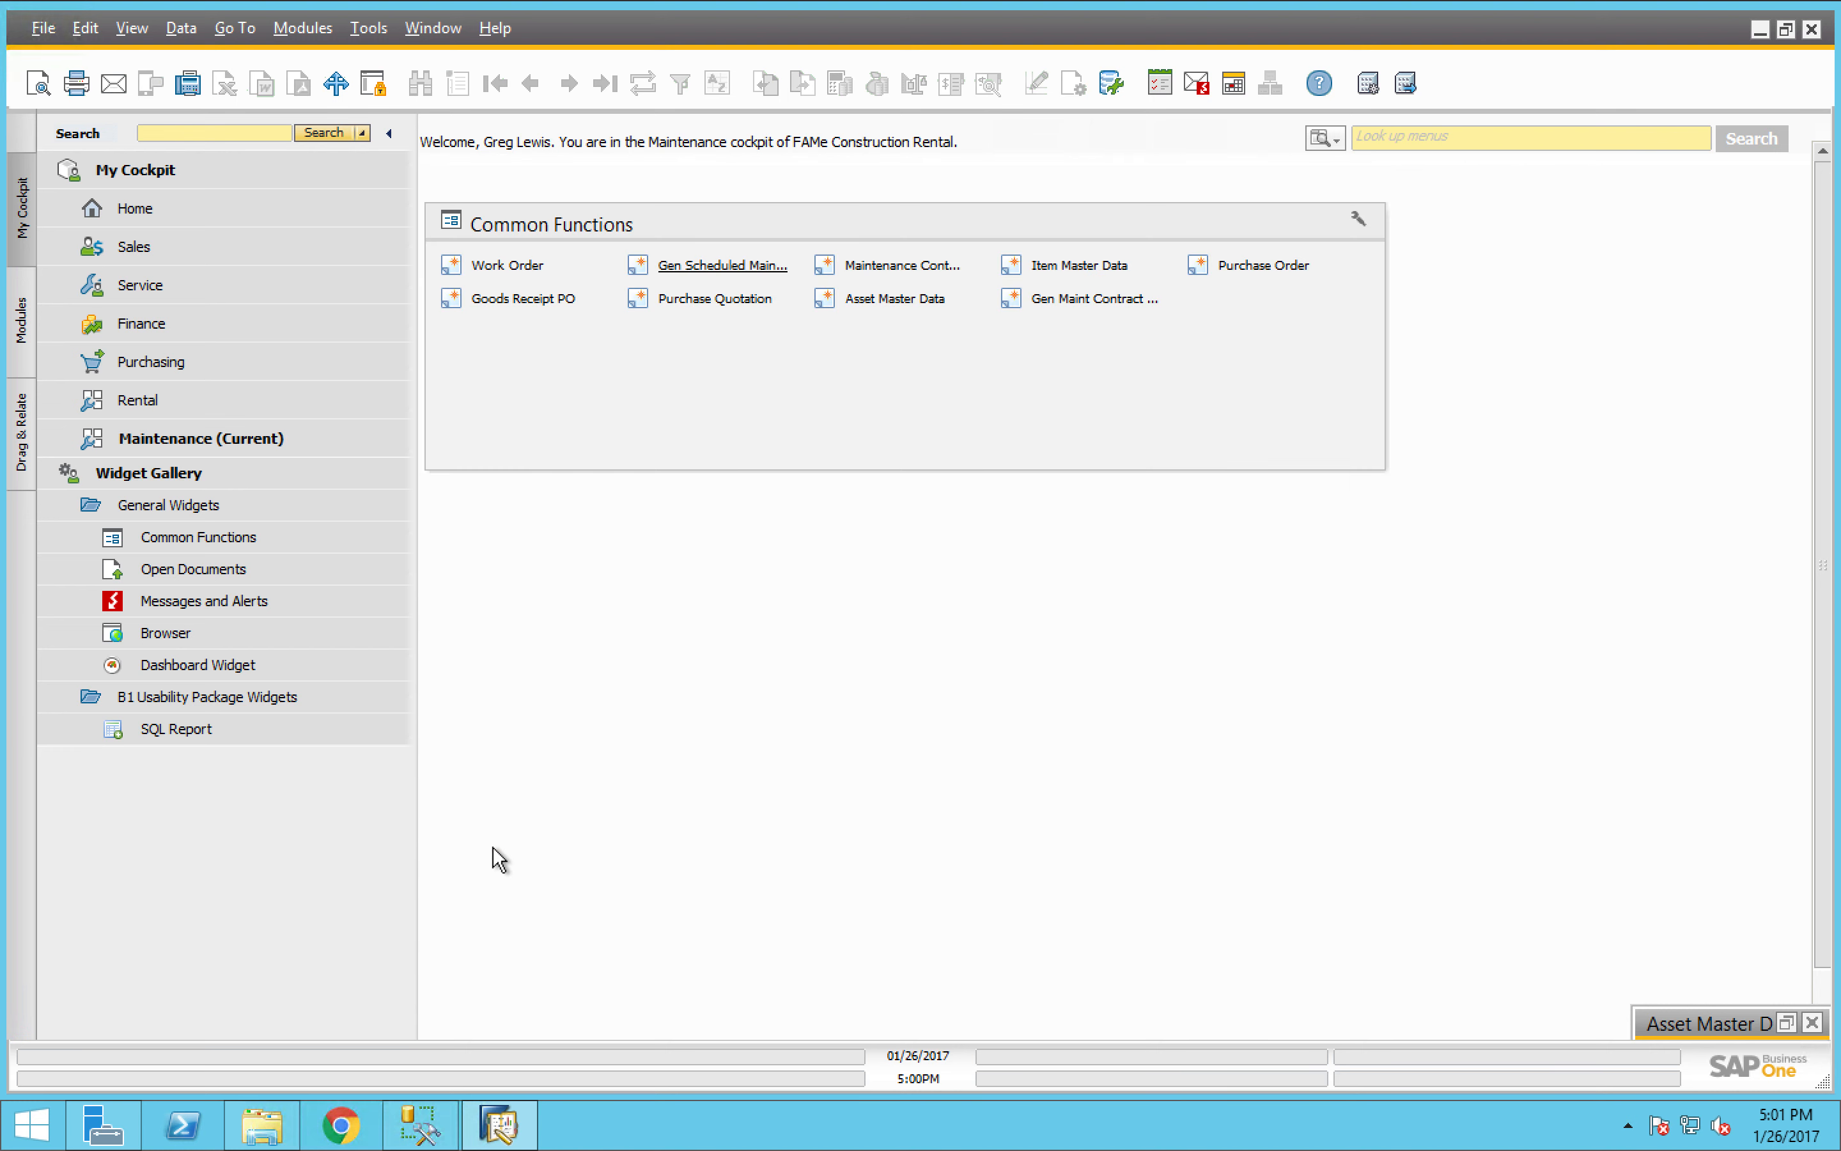
pyautogui.hotkey('ctrl', 'Right')
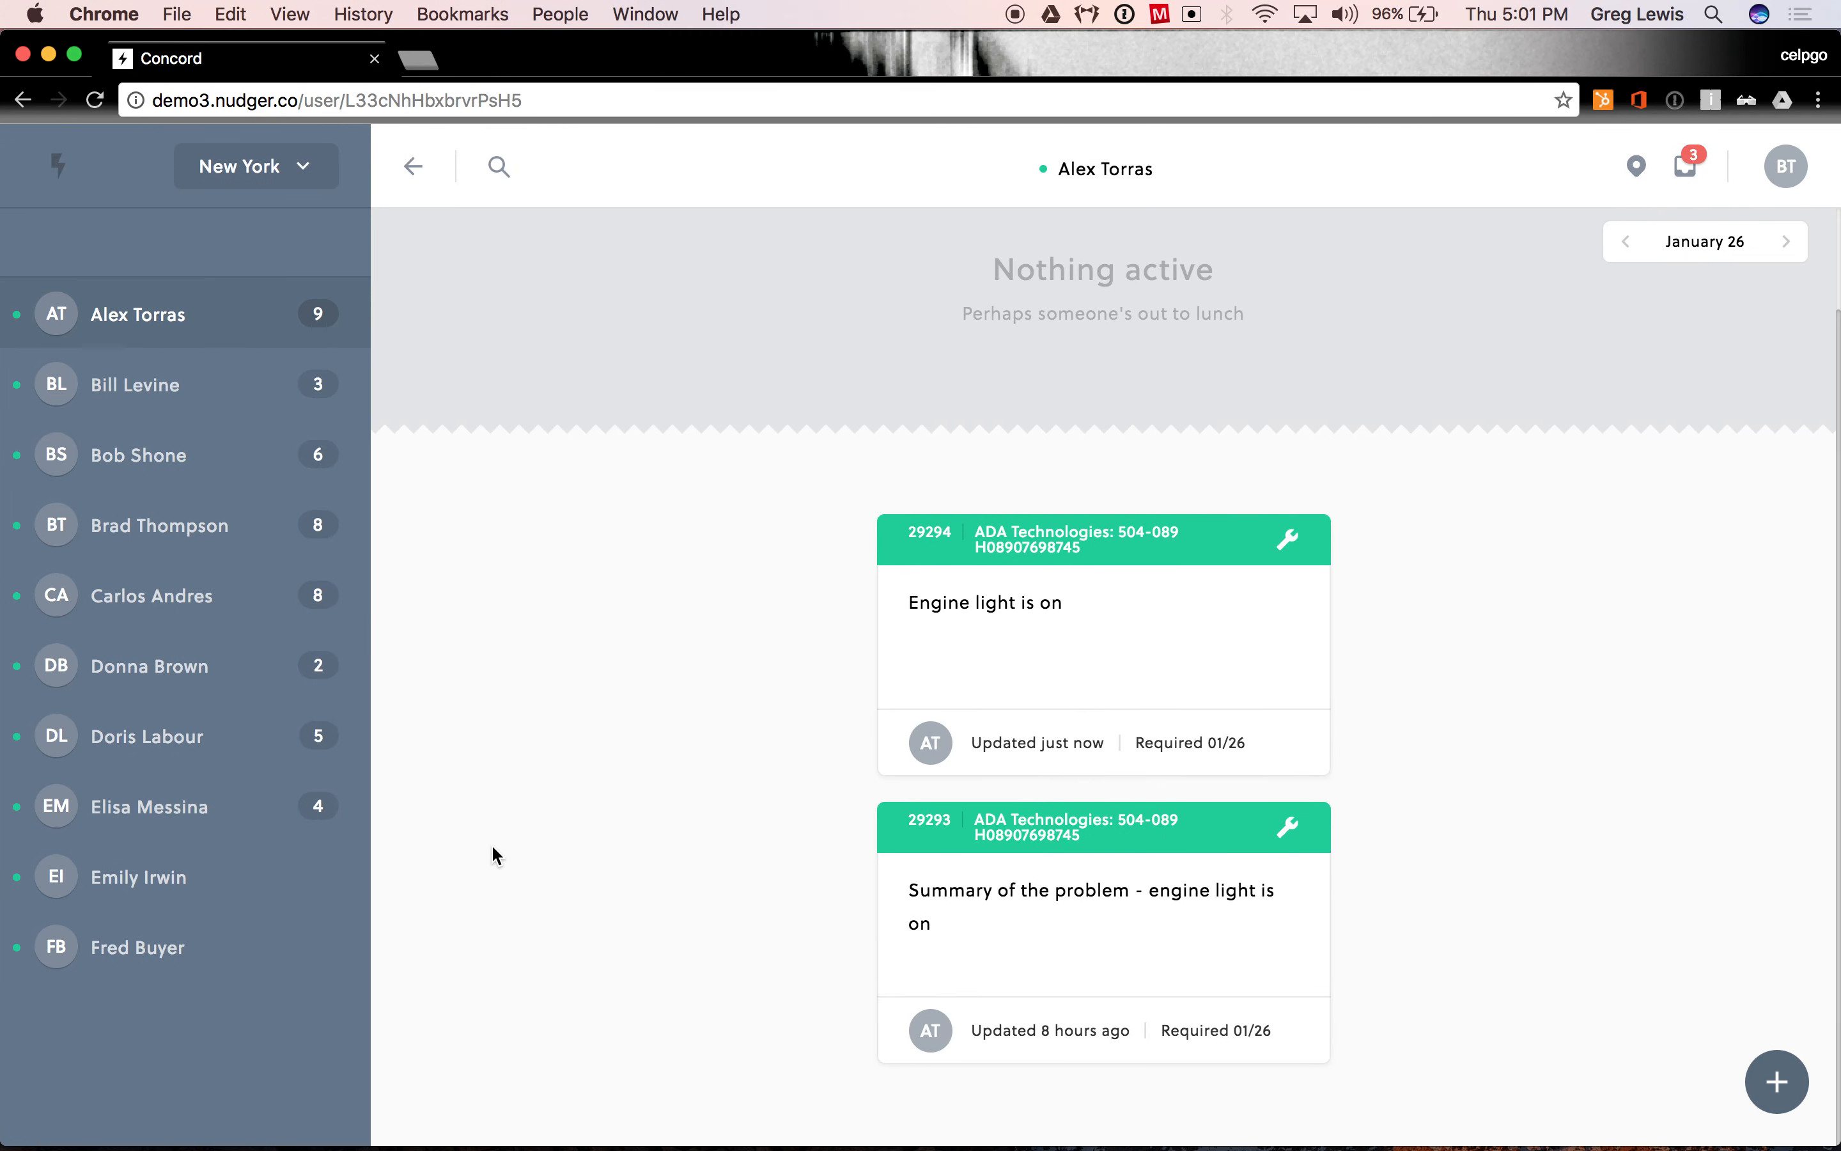